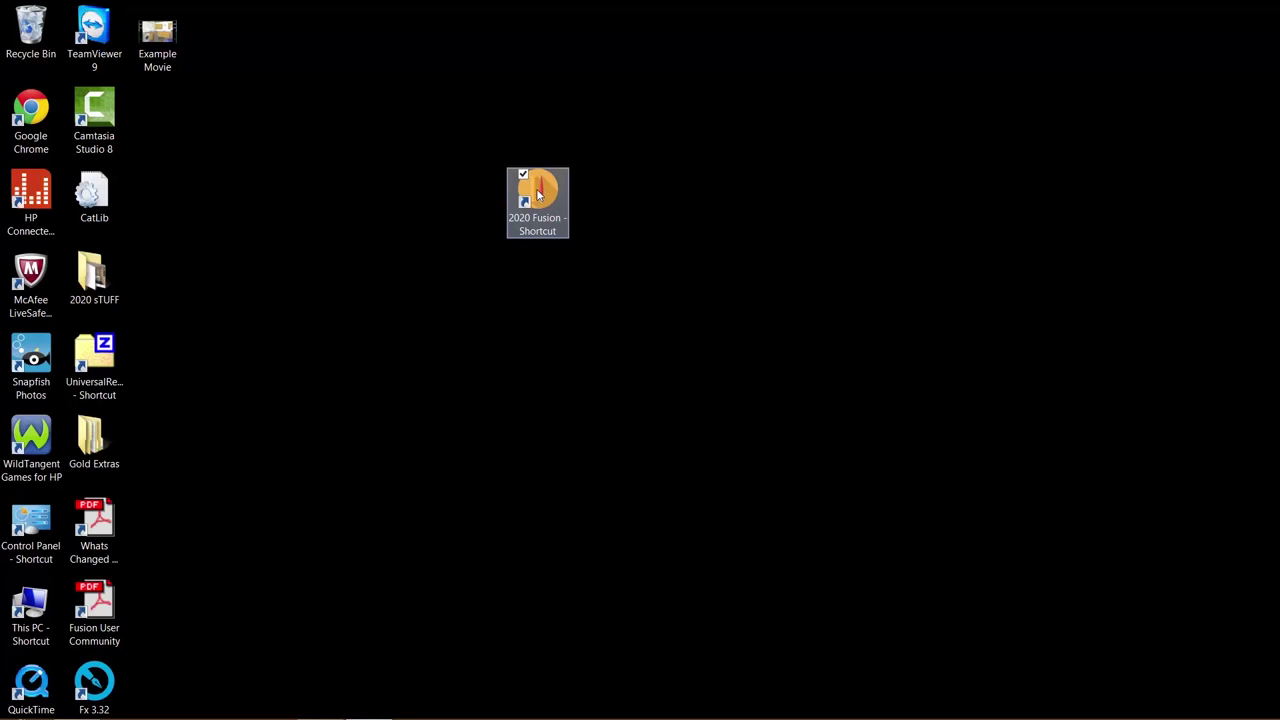
- Launch 2020 Fusion and log in with the user name and password to reach Find Customer
{"action": "double_click", "coordinate": [538, 194]}
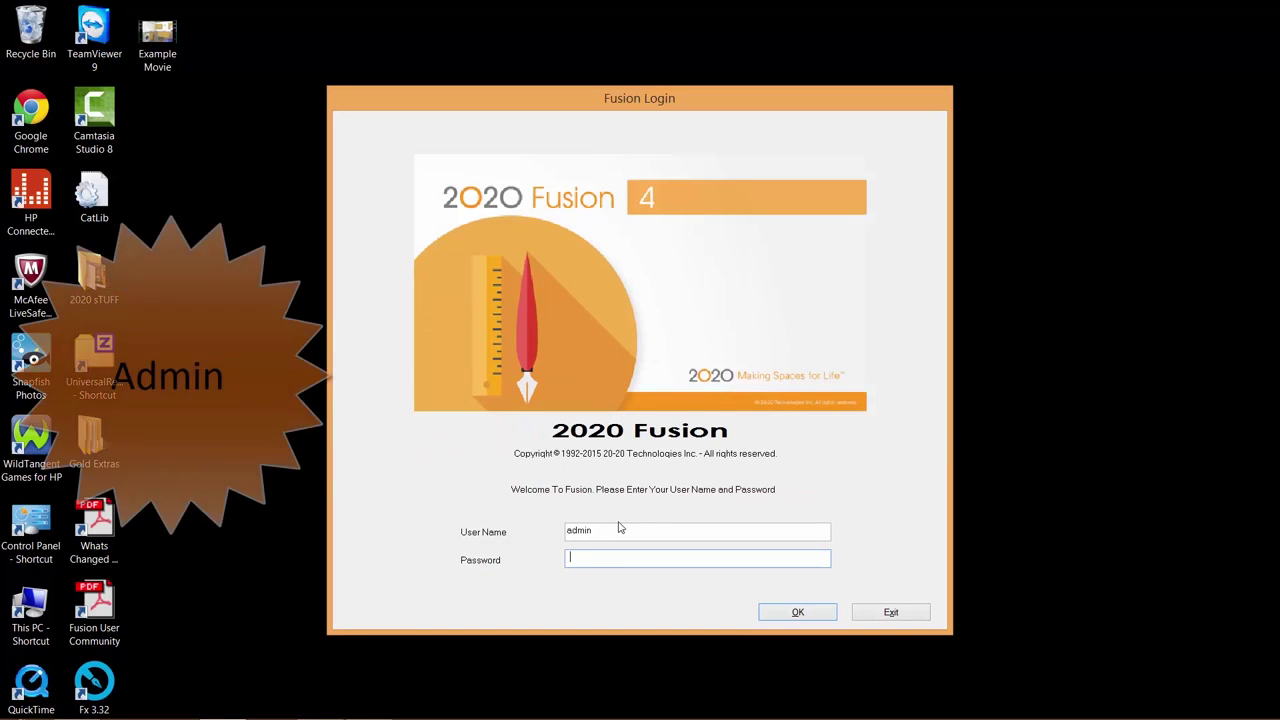
{"action": "type", "text": "admin"}
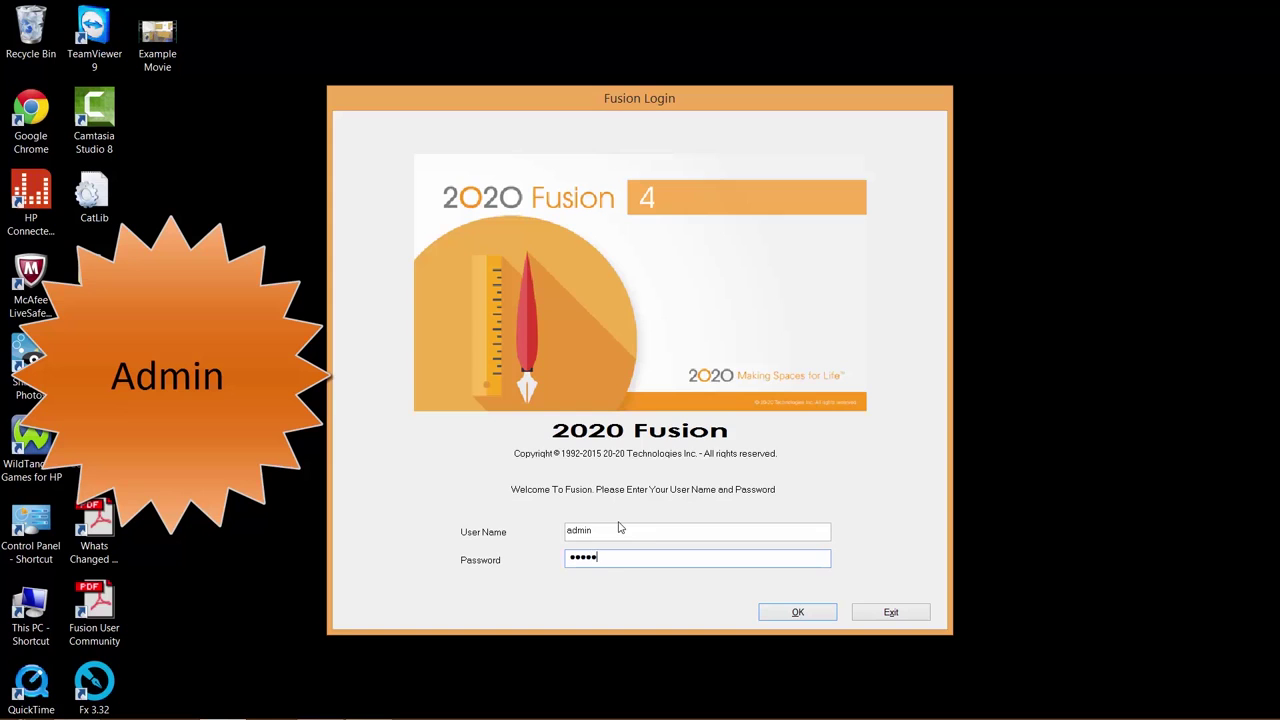
{"action": "key", "text": "Return"}
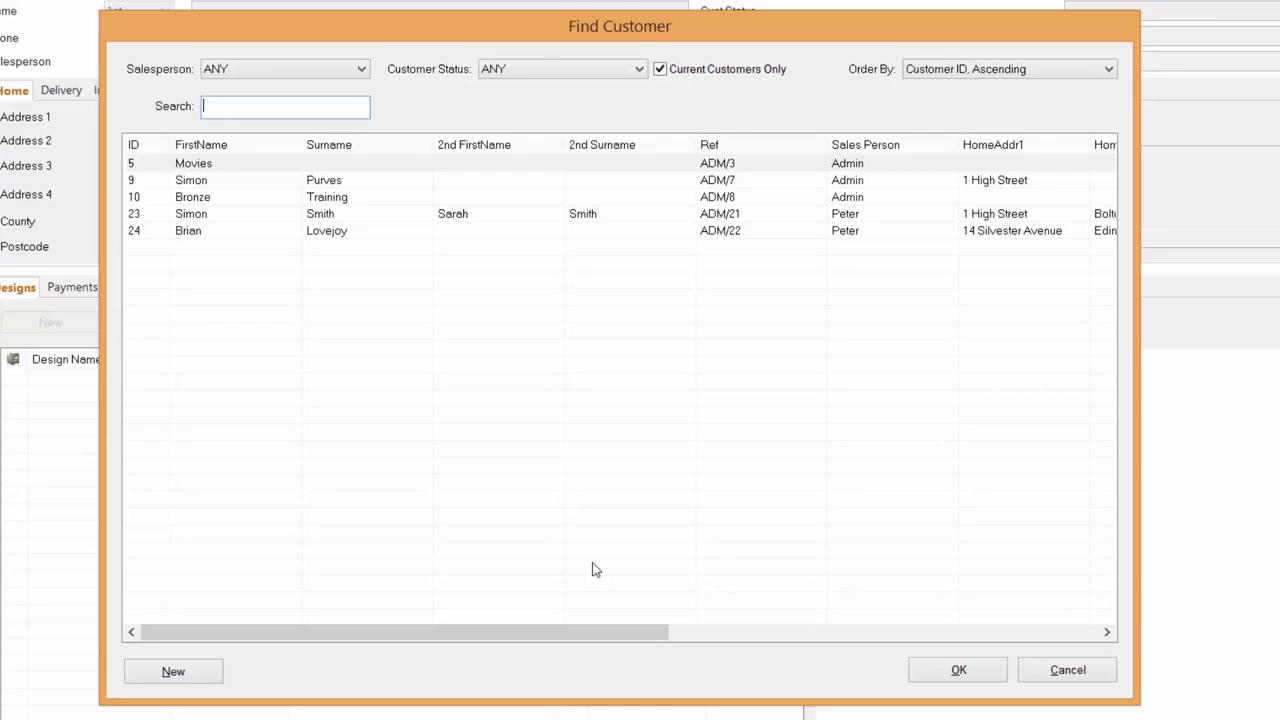
{"action": "left_click", "coordinate": [242, 111]}
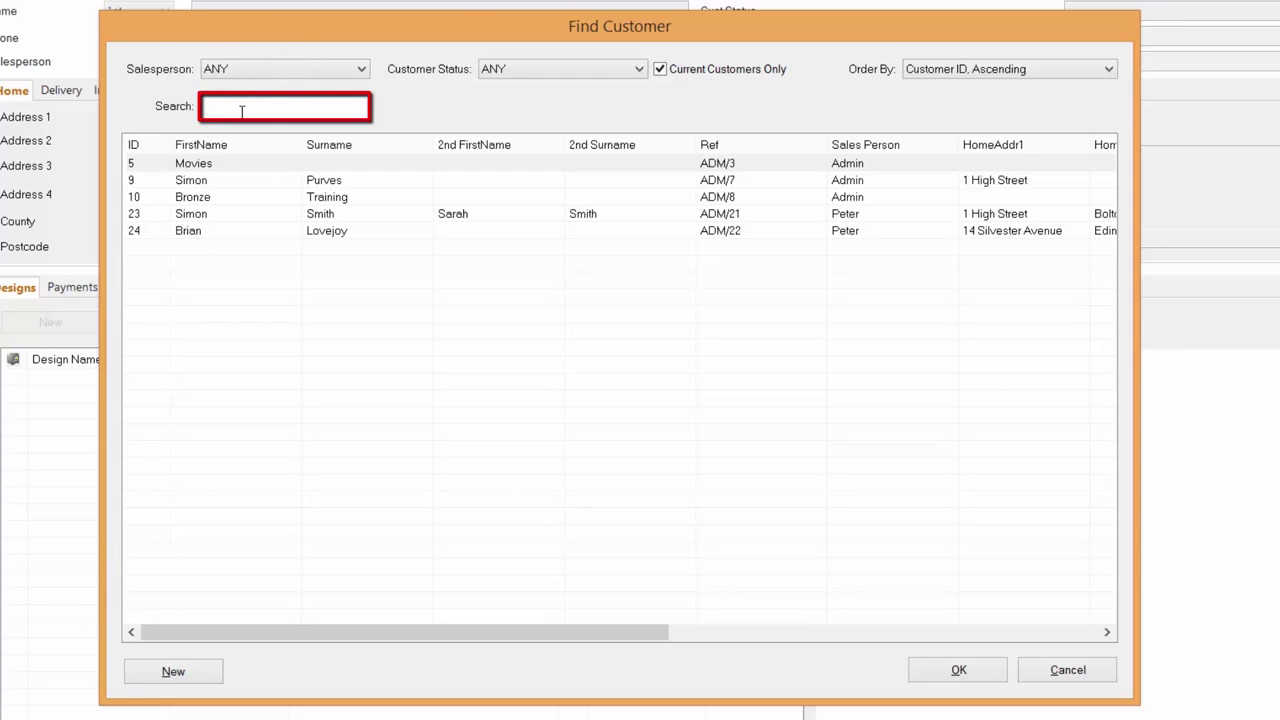
{"action": "type", "text": "eh1"}
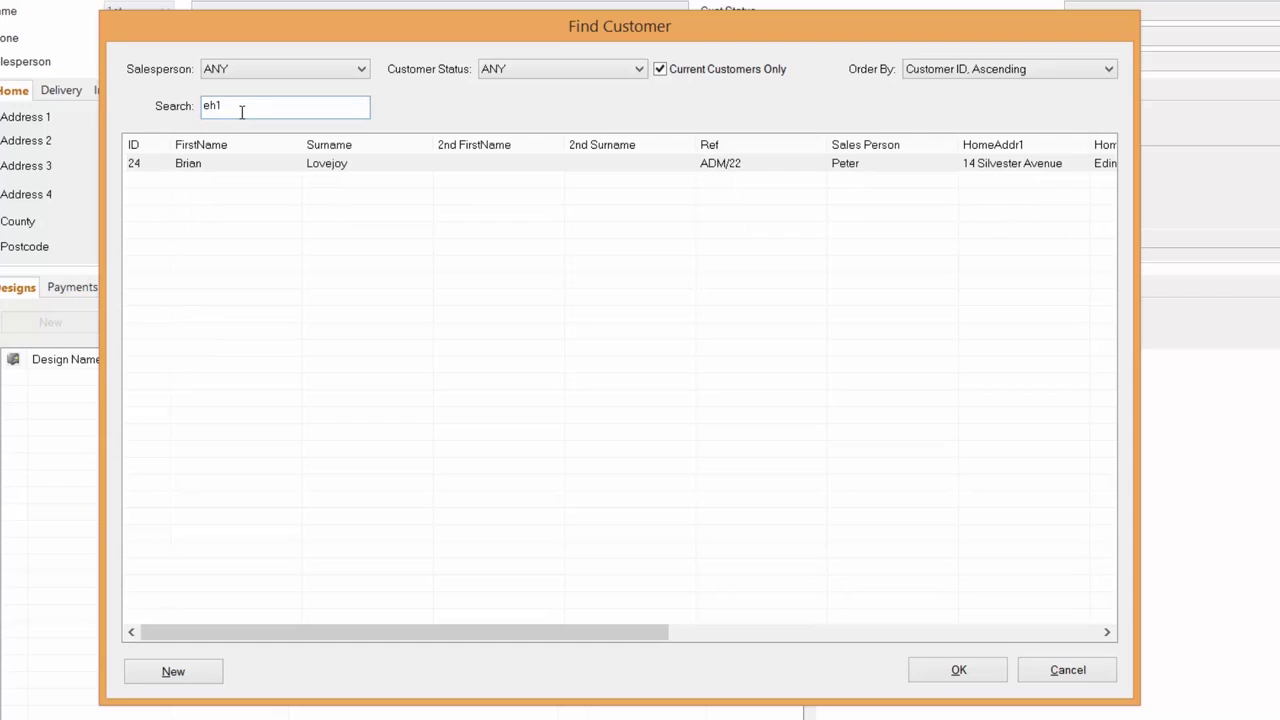
{"action": "key", "text": "BackSpace"}
{"action": "key", "text": "BackSpace"}
{"action": "key", "text": "BackSpace"}
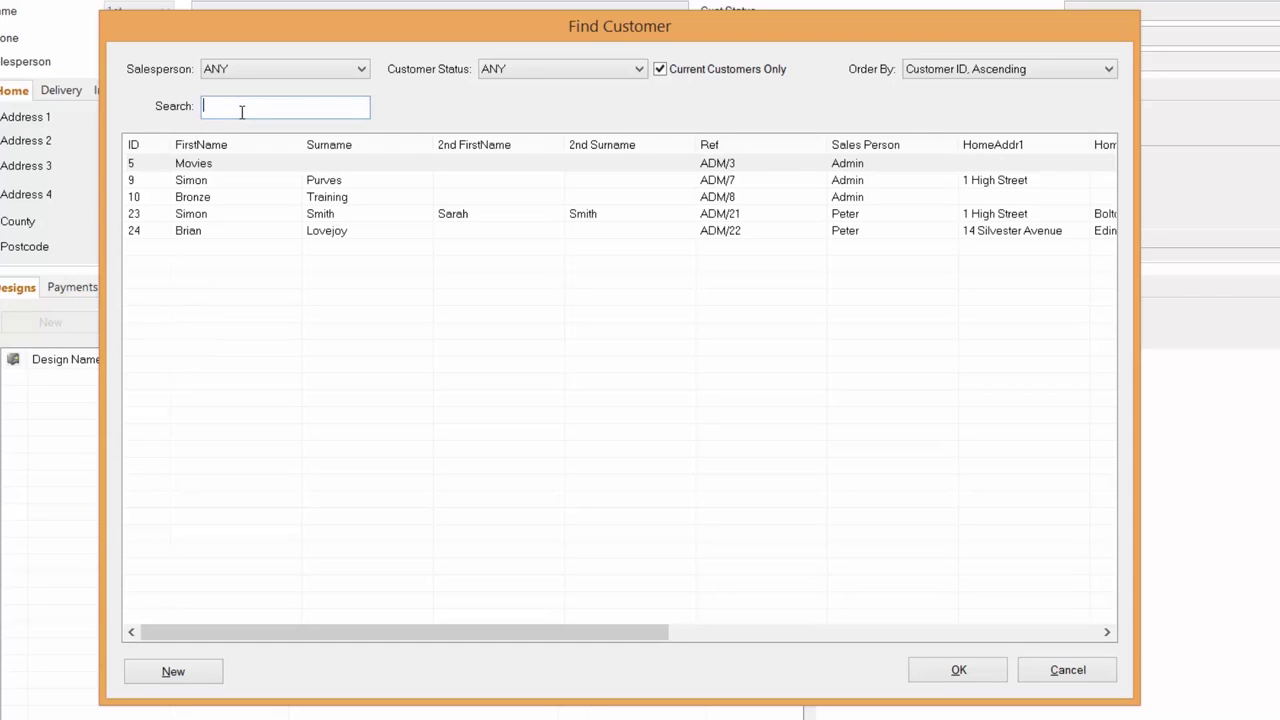
{"action": "type", "text": "sm"}
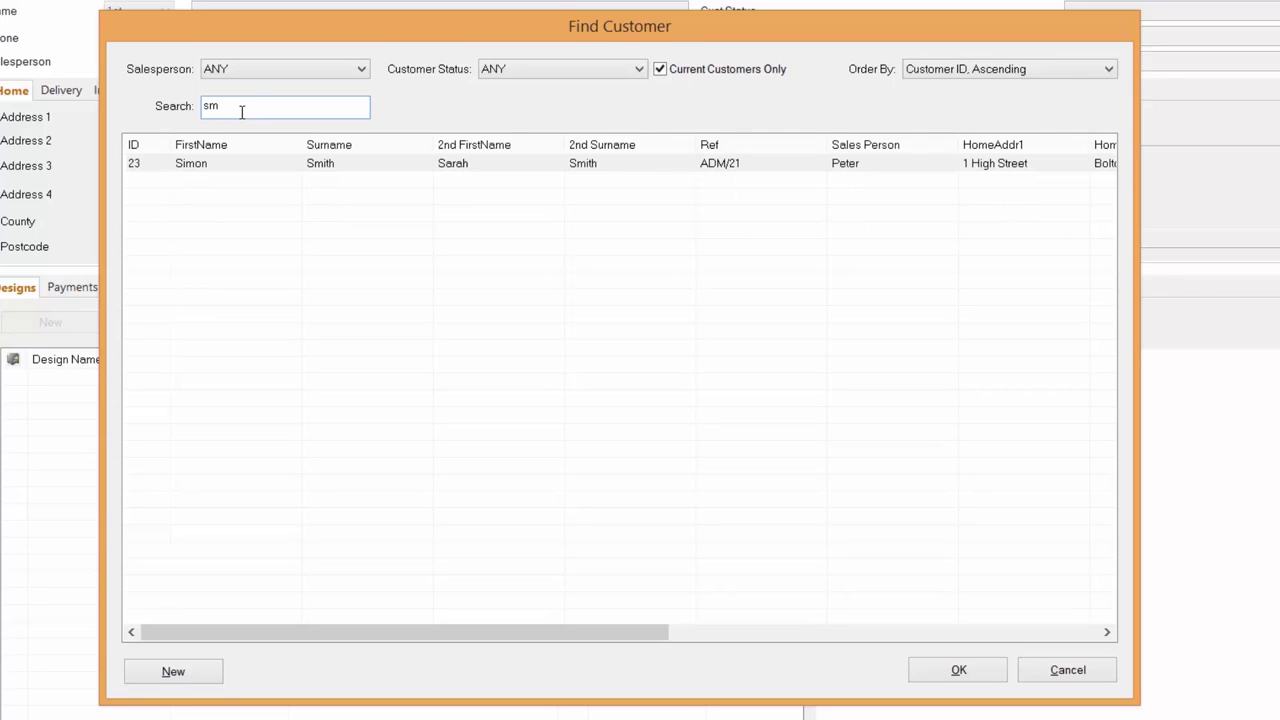
{"action": "key", "text": "BackSpace"}
{"action": "key", "text": "BackSpace"}
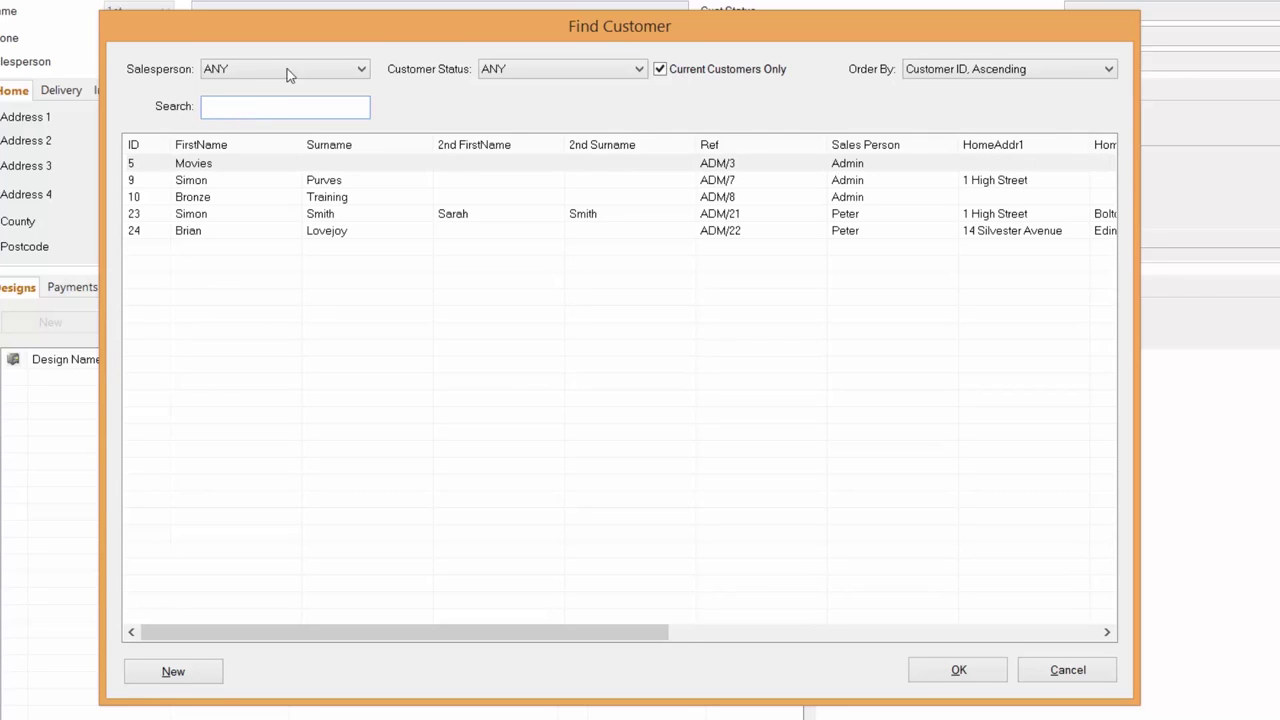
{"action": "left_click", "coordinate": [358, 70]}
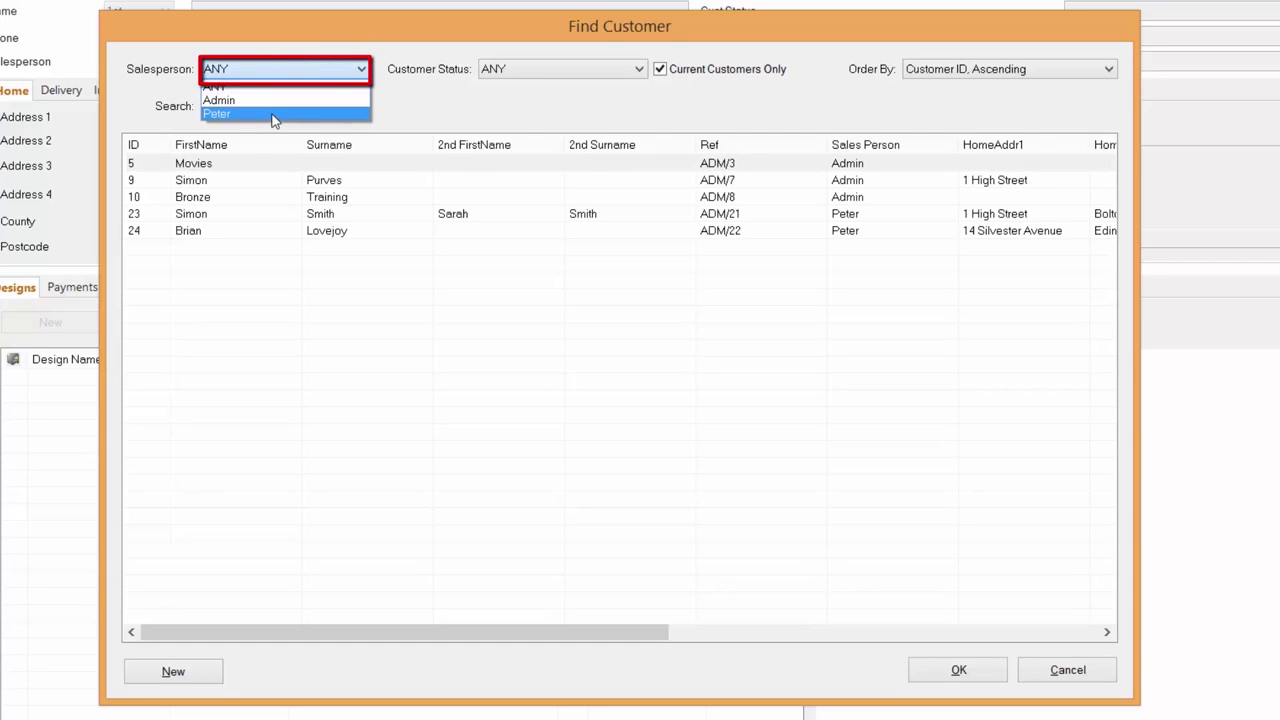
{"action": "left_click", "coordinate": [275, 114]}
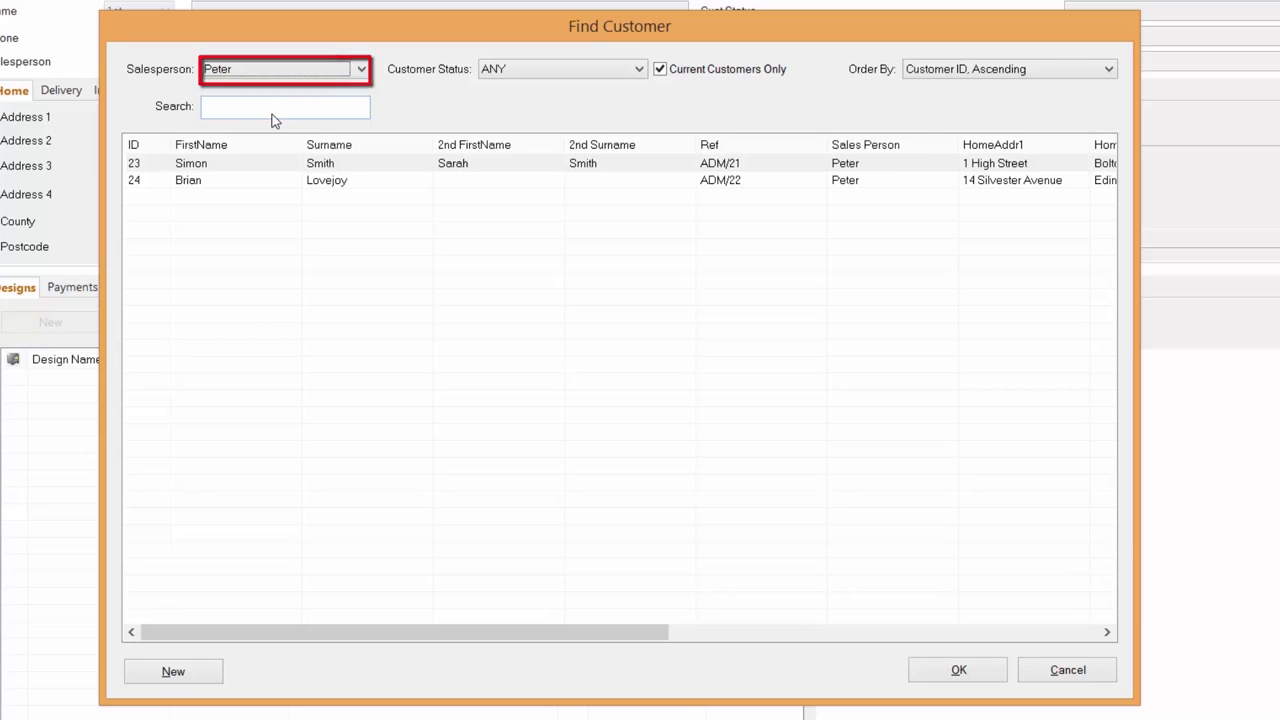
{"action": "left_click", "coordinate": [364, 68]}
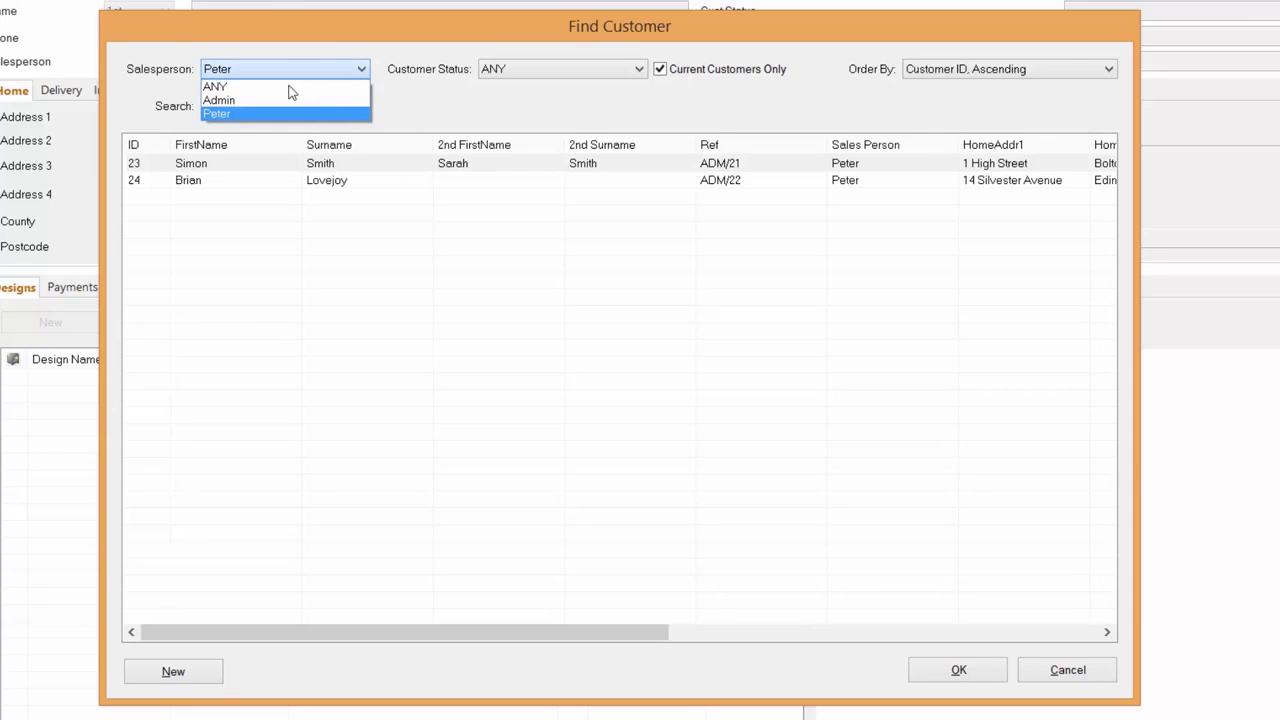
{"action": "left_click", "coordinate": [276, 86]}
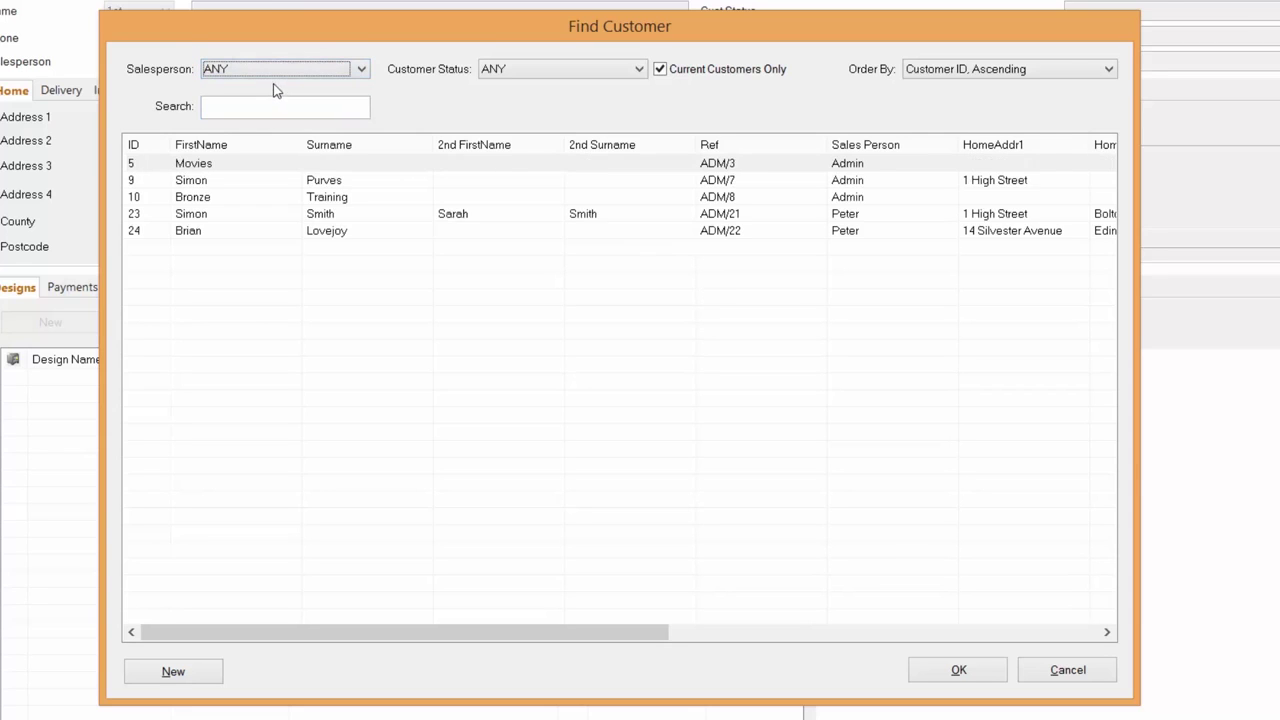
{"action": "left_click", "coordinate": [1109, 69]}
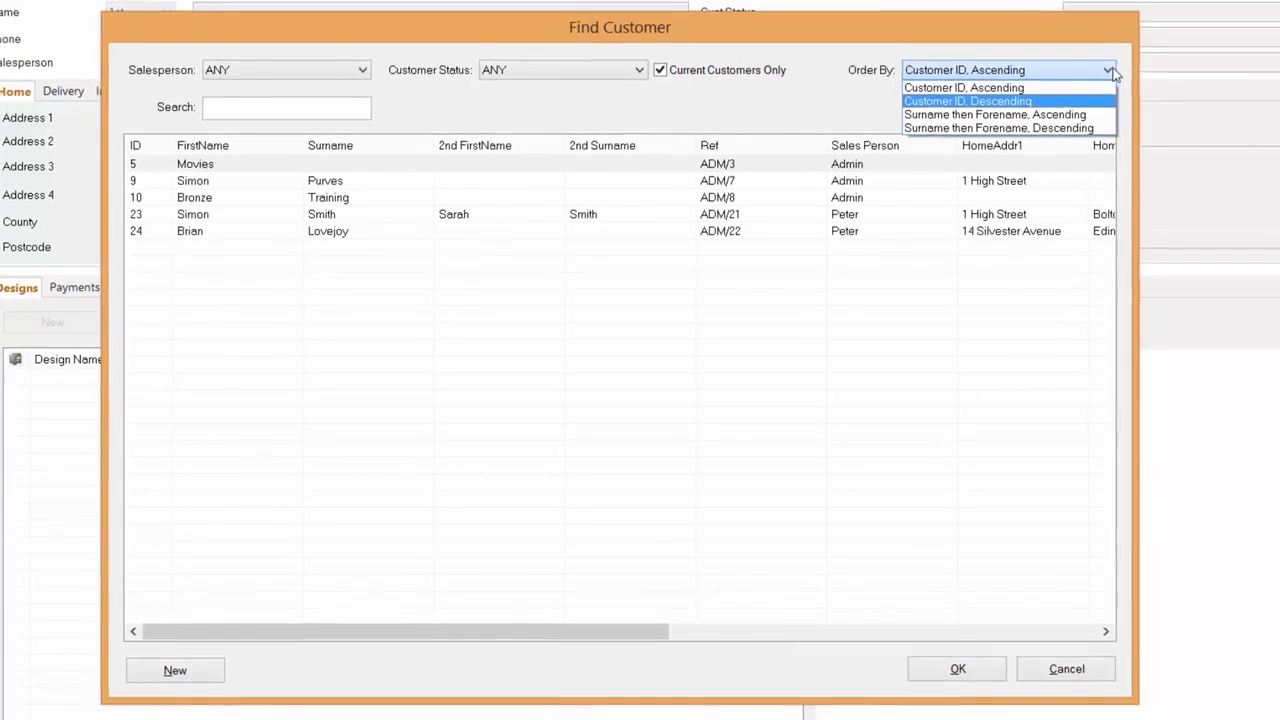
{"action": "left_click", "coordinate": [230, 235]}
- Select the last customer in Find Customer and open their record showing Kitchen One
{"action": "left_click", "coordinate": [235, 238]}
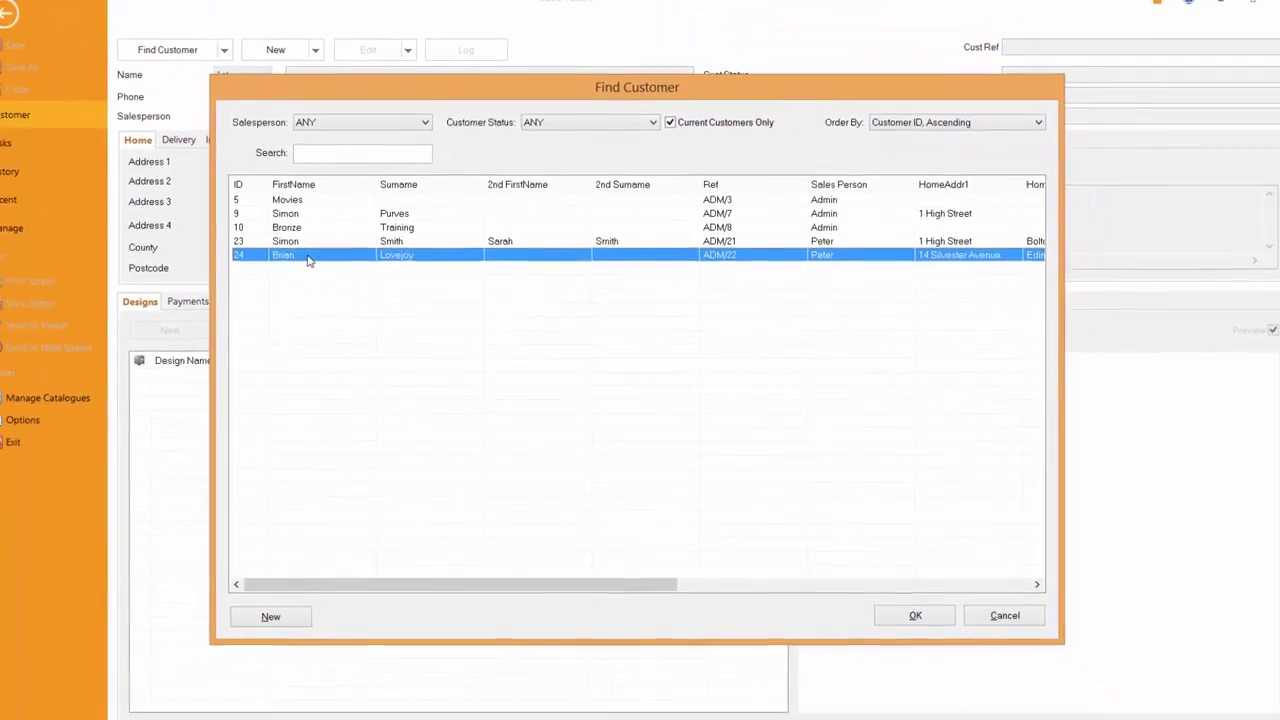
{"action": "double_click", "coordinate": [321, 259]}
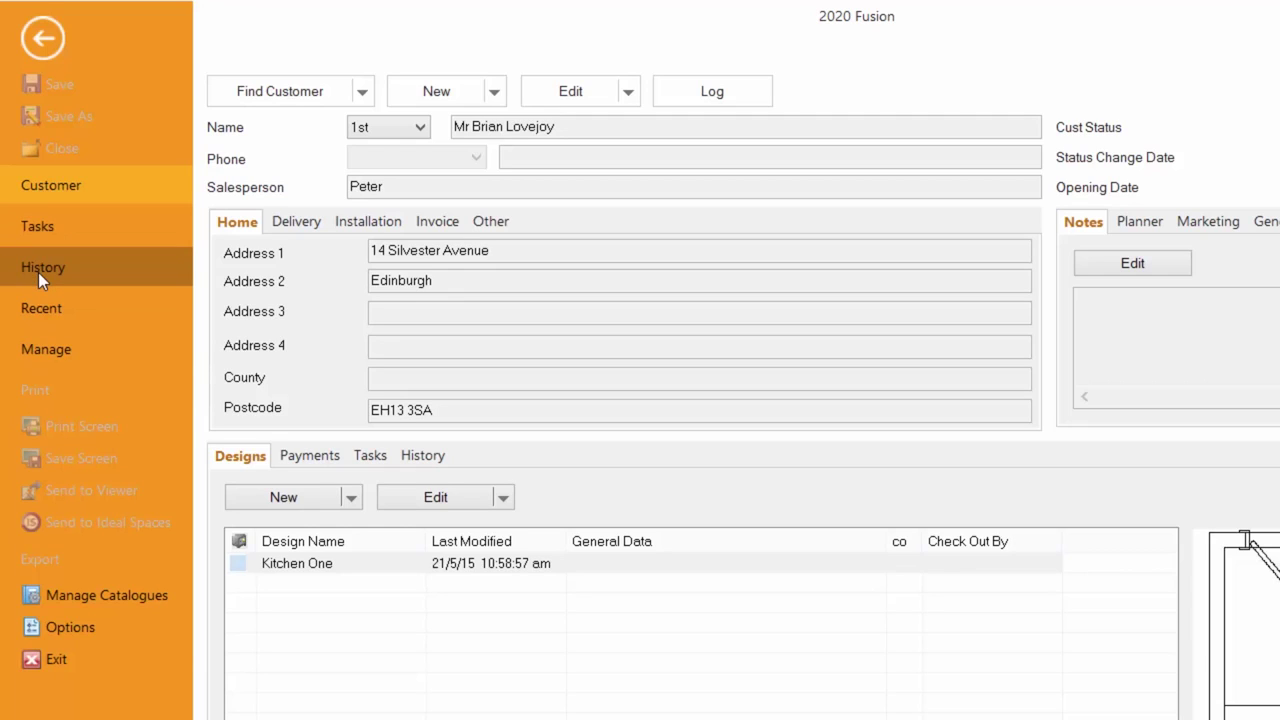
- Go through Manage's Customer and System options and confirm the Dealer Details with Update
{"action": "left_click", "coordinate": [52, 353]}
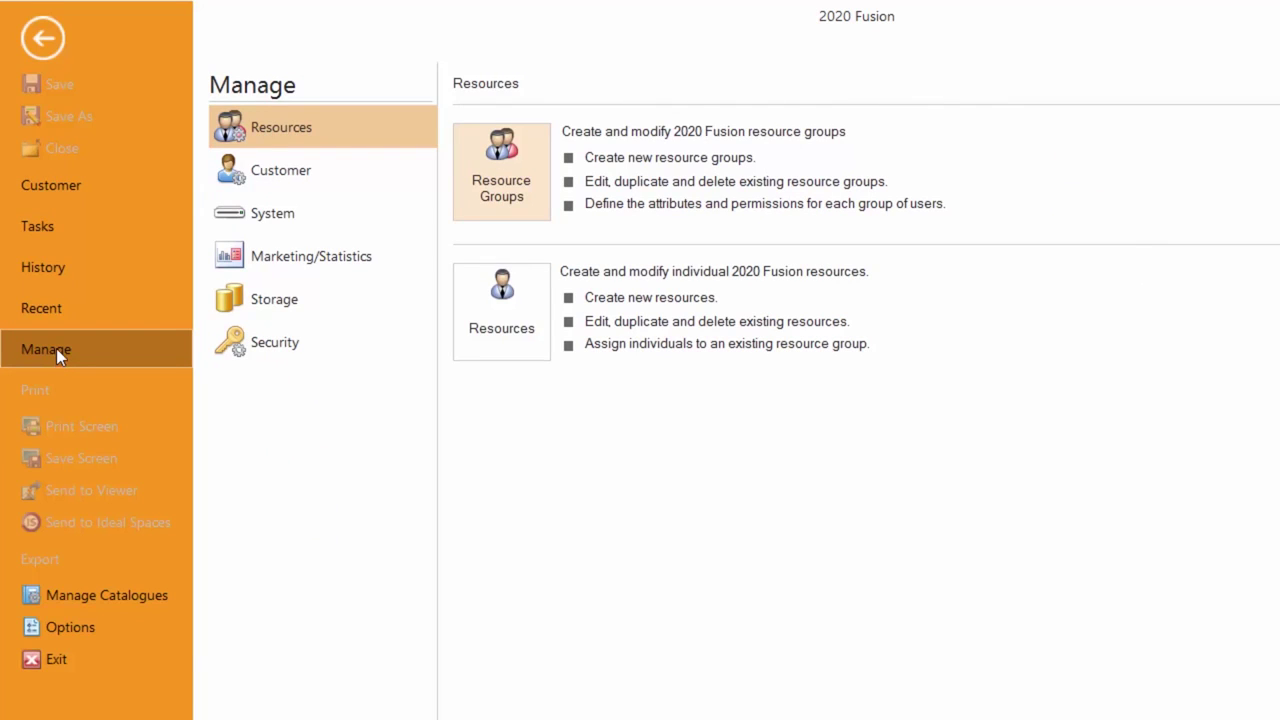
{"action": "left_click", "coordinate": [301, 172]}
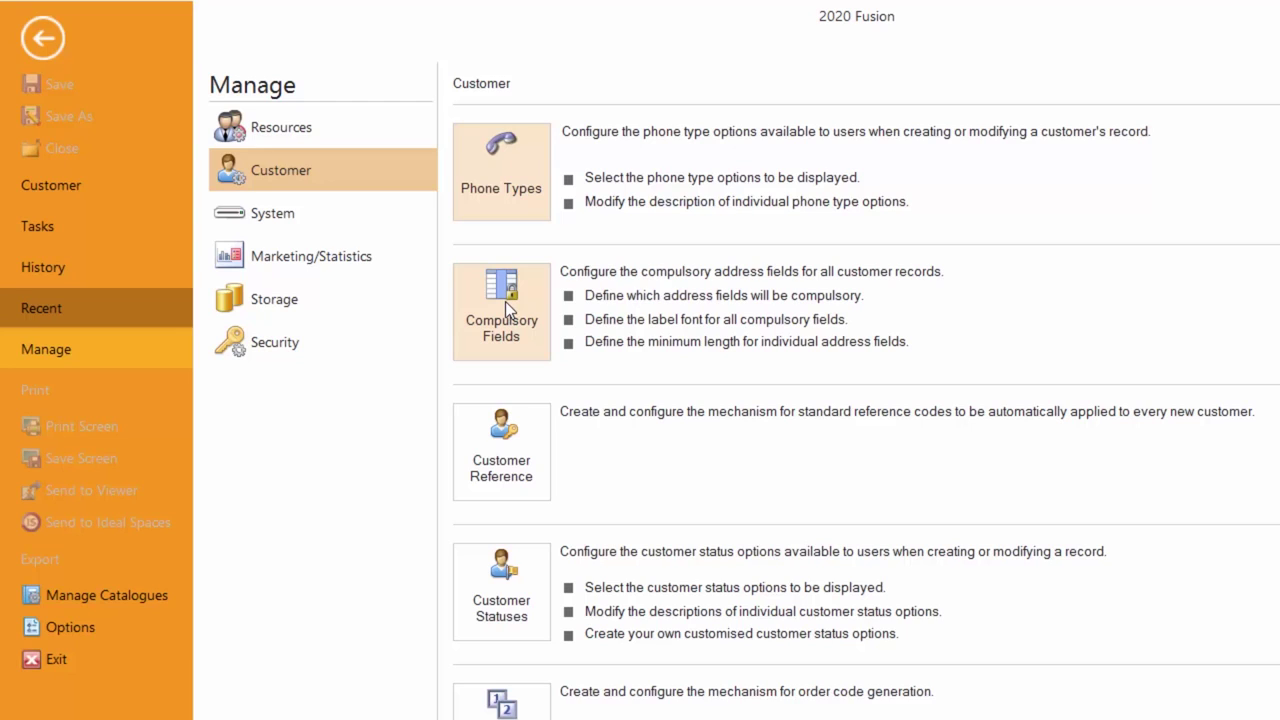
{"action": "left_click", "coordinate": [252, 218]}
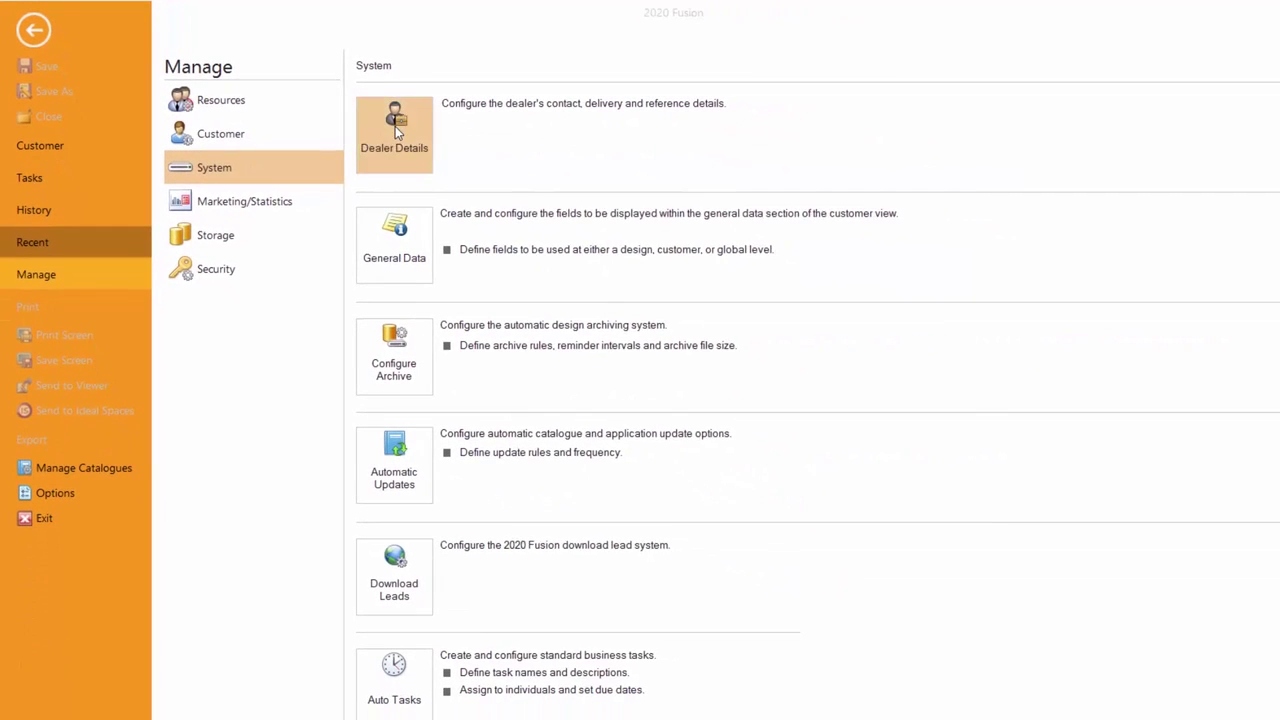
{"action": "left_click", "coordinate": [397, 129]}
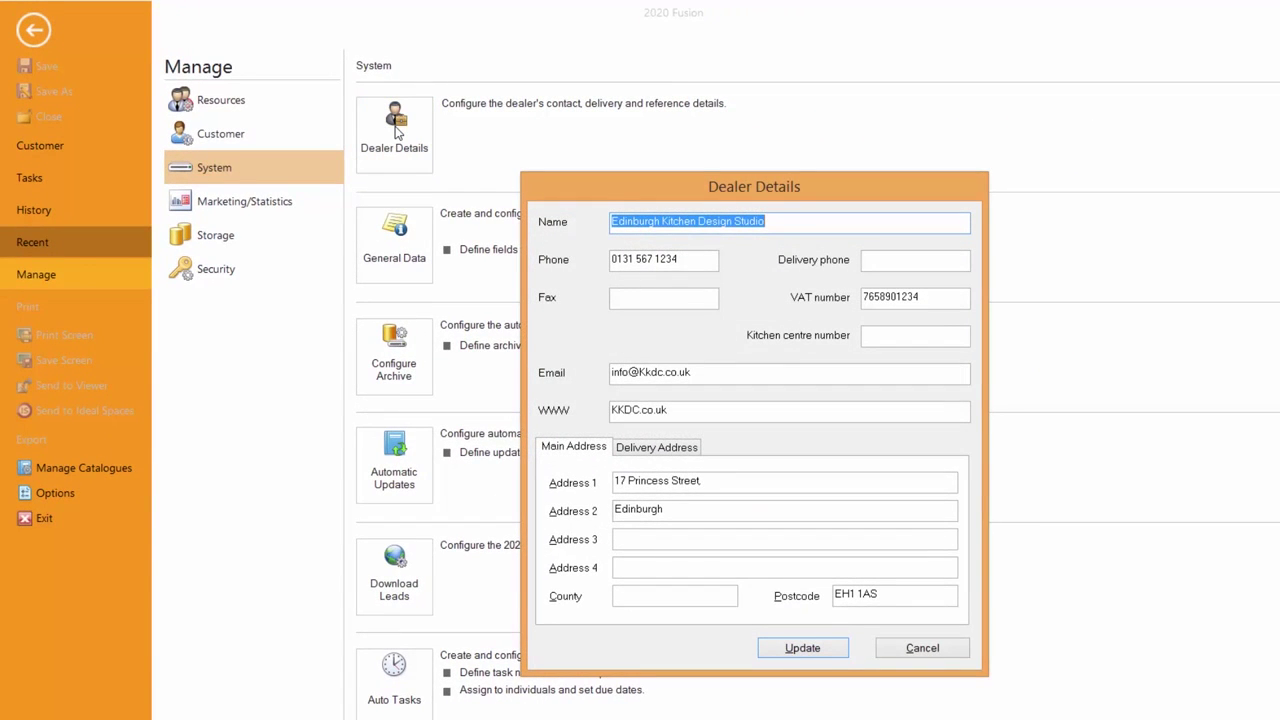
{"action": "left_click", "coordinate": [801, 650]}
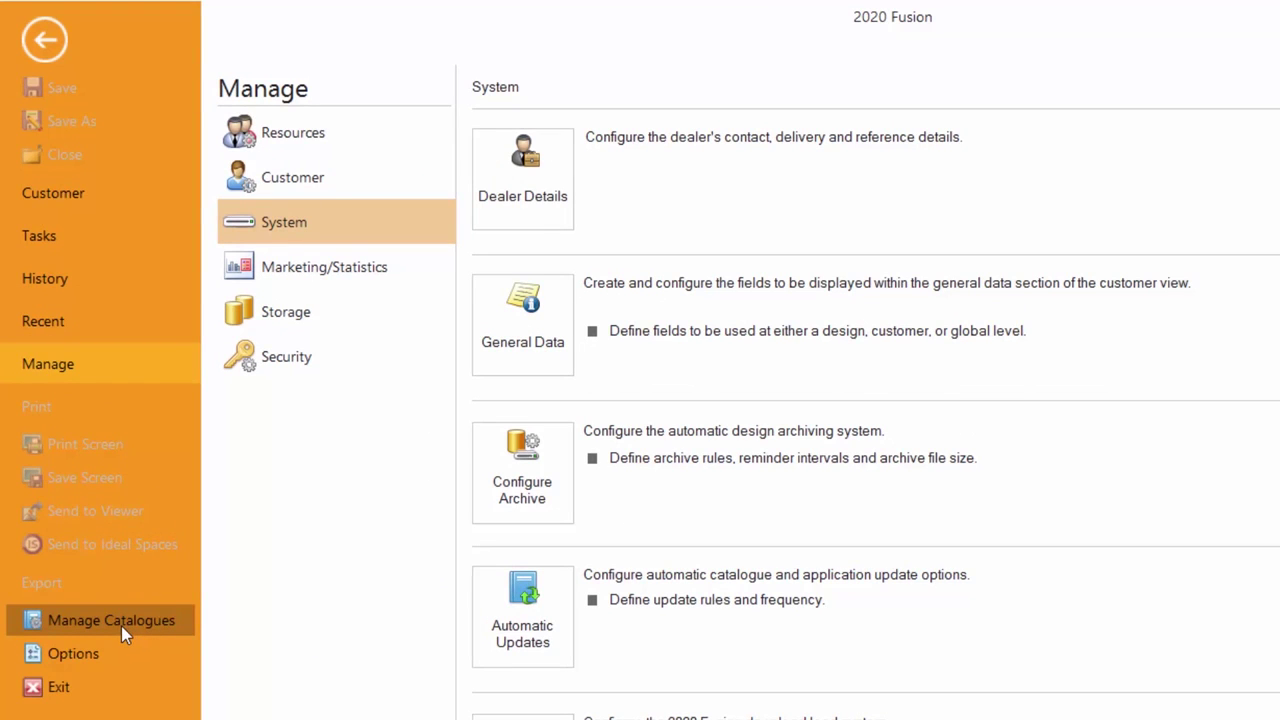
- Check for catalogue updates, select only Advanced Graphics, then cancel and exit the Product Downloader
{"action": "left_click", "coordinate": [121, 621]}
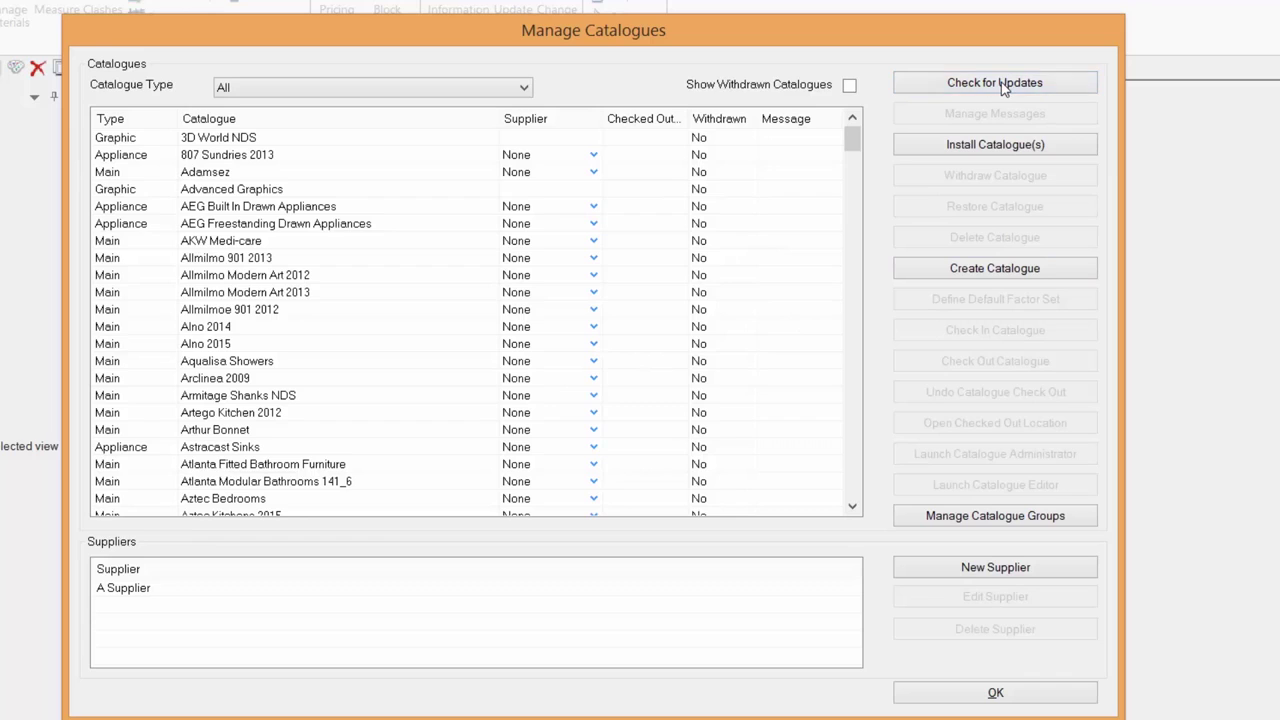
{"action": "left_click", "coordinate": [1005, 85]}
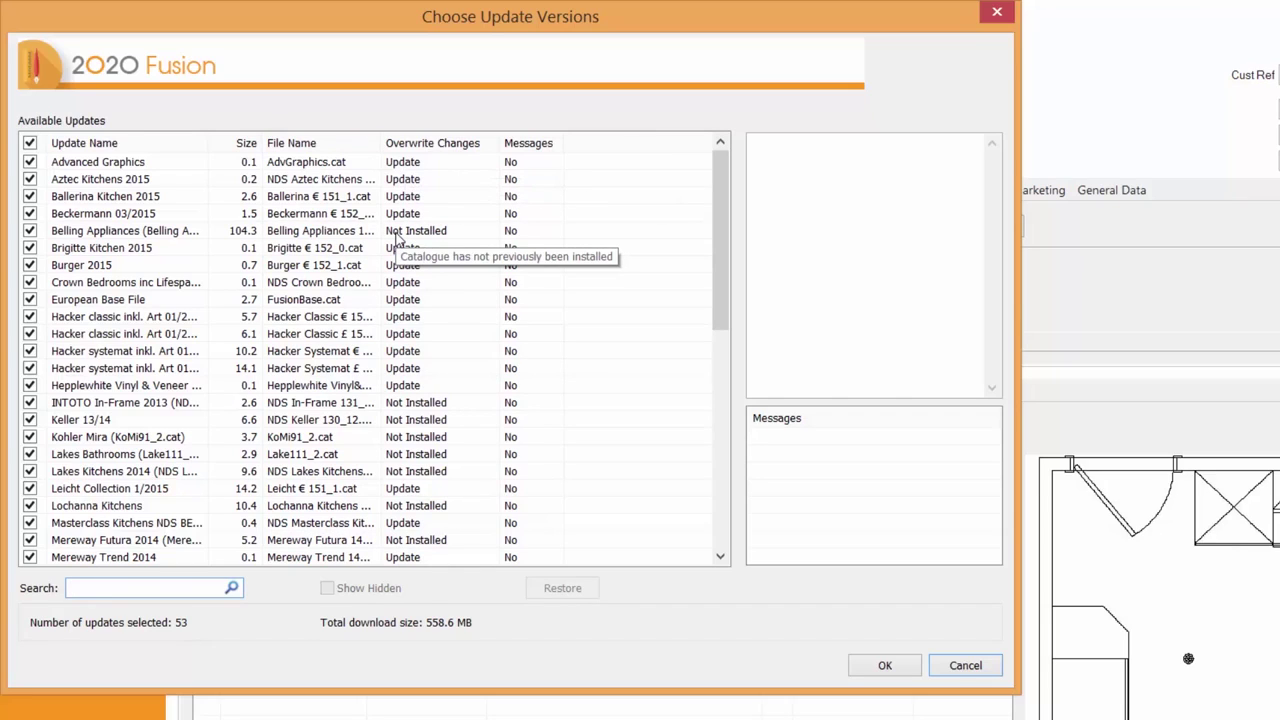
{"action": "left_click", "coordinate": [30, 143]}
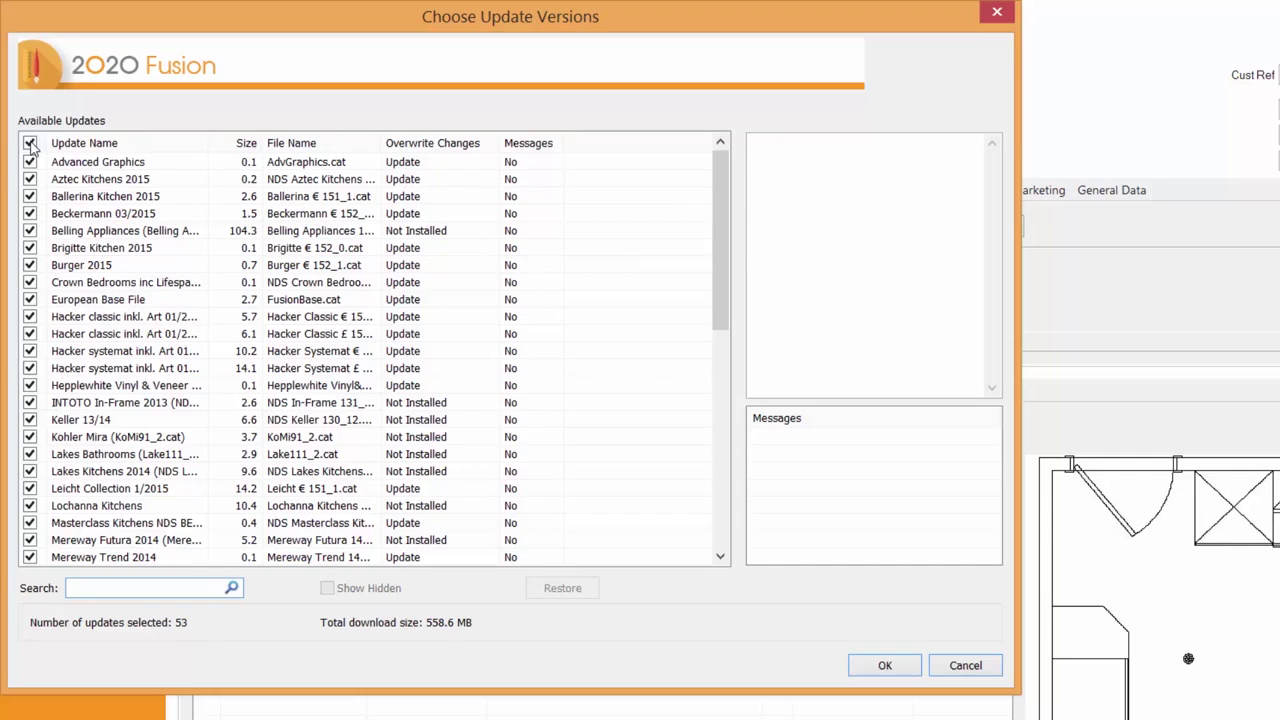
{"action": "left_click", "coordinate": [30, 162]}
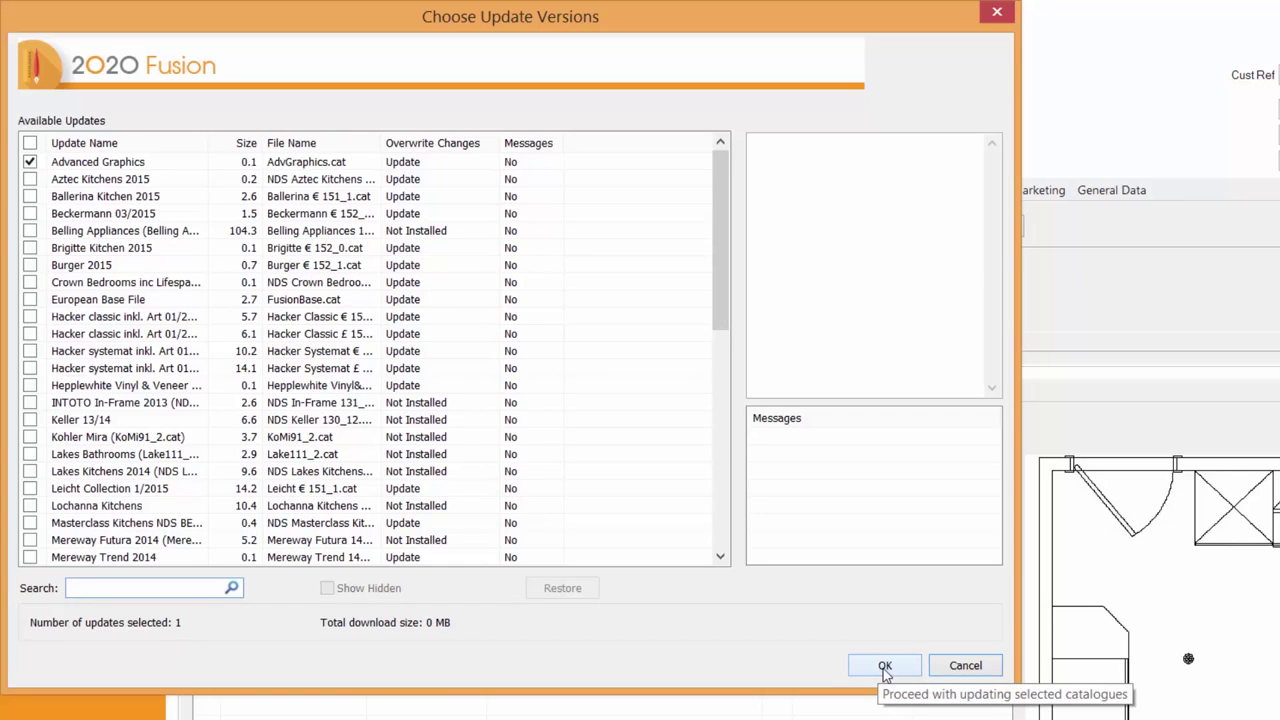
{"action": "left_click", "coordinate": [966, 666]}
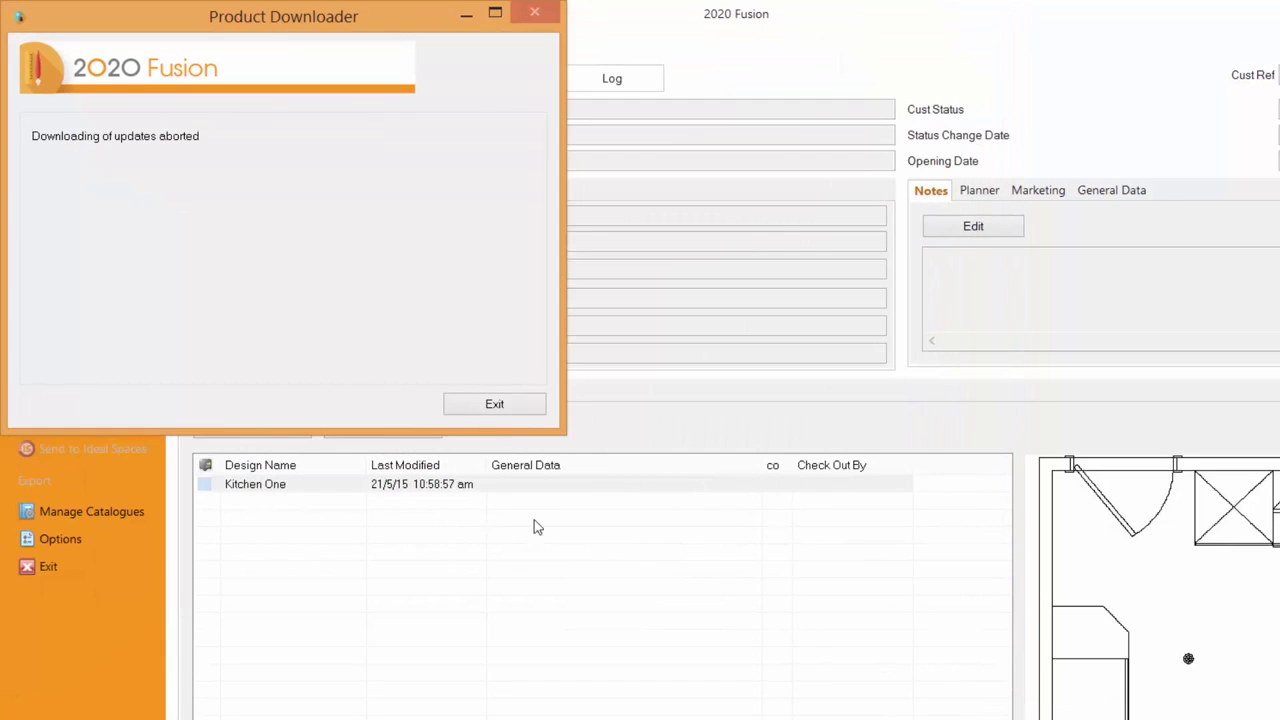
{"action": "left_click", "coordinate": [514, 406]}
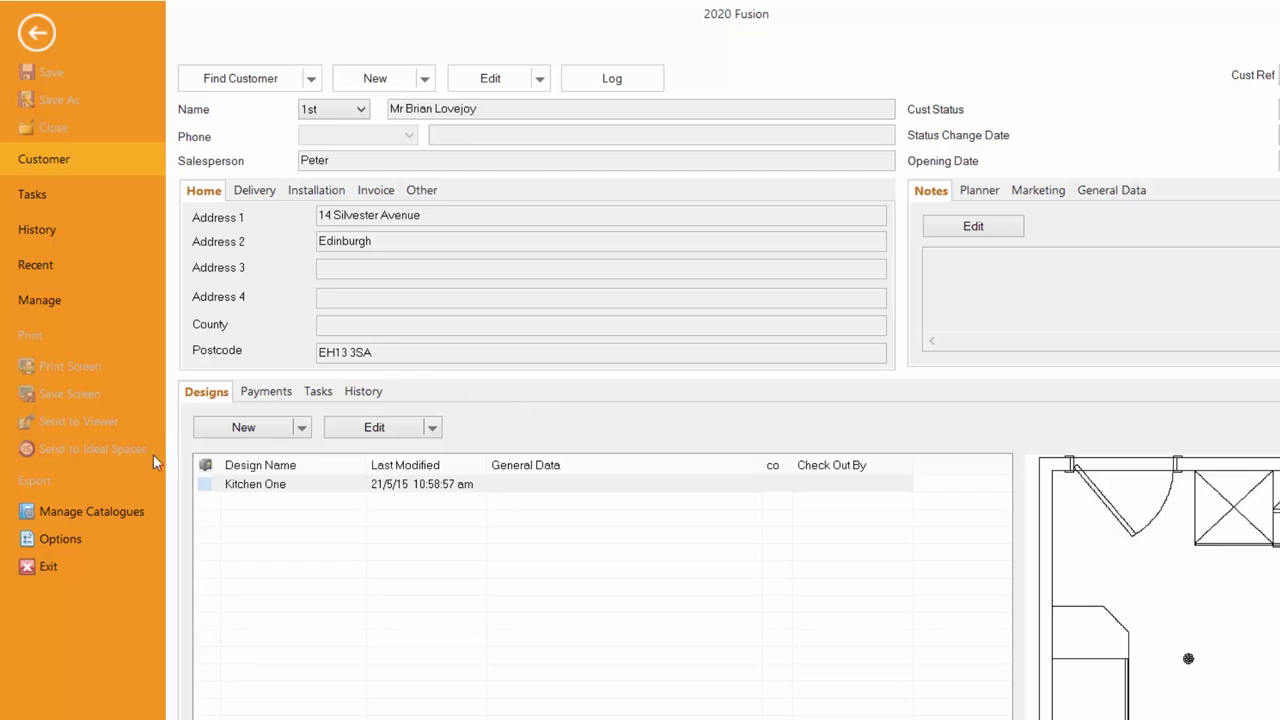
- Open Options and view the Annotation and Auto Dimension defaults
{"action": "left_click", "coordinate": [60, 539]}
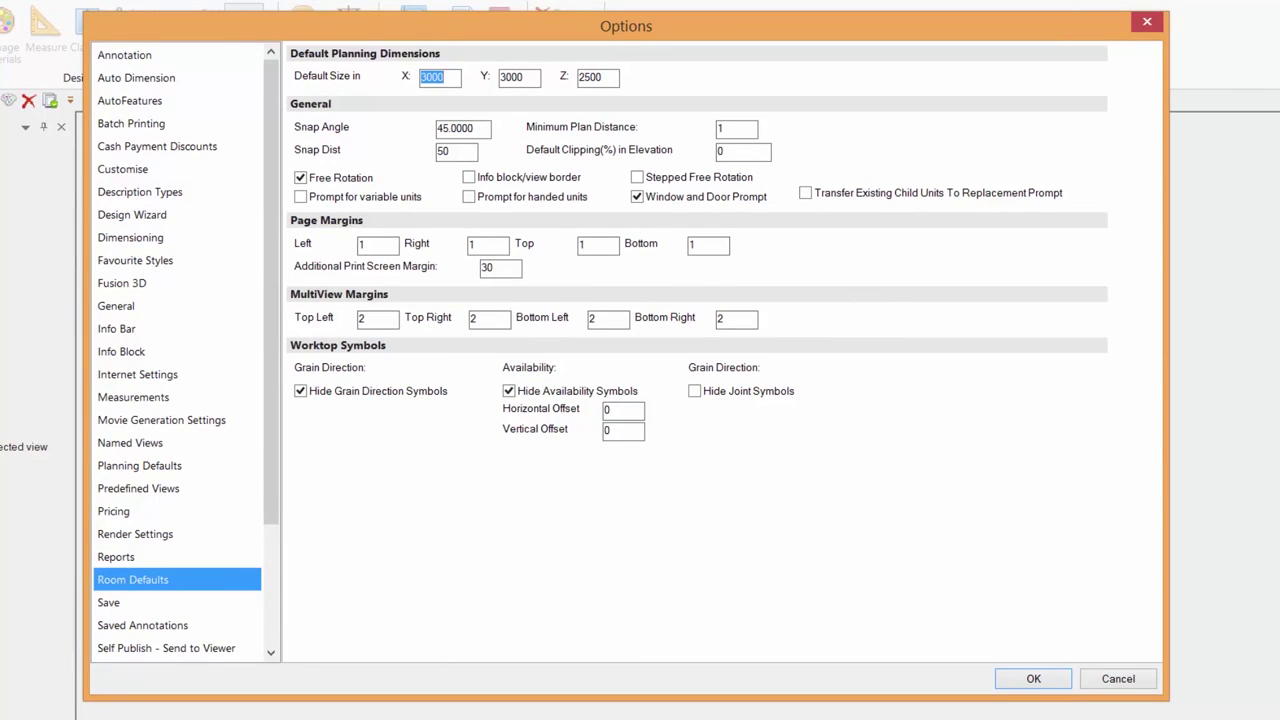
{"action": "left_click", "coordinate": [140, 62]}
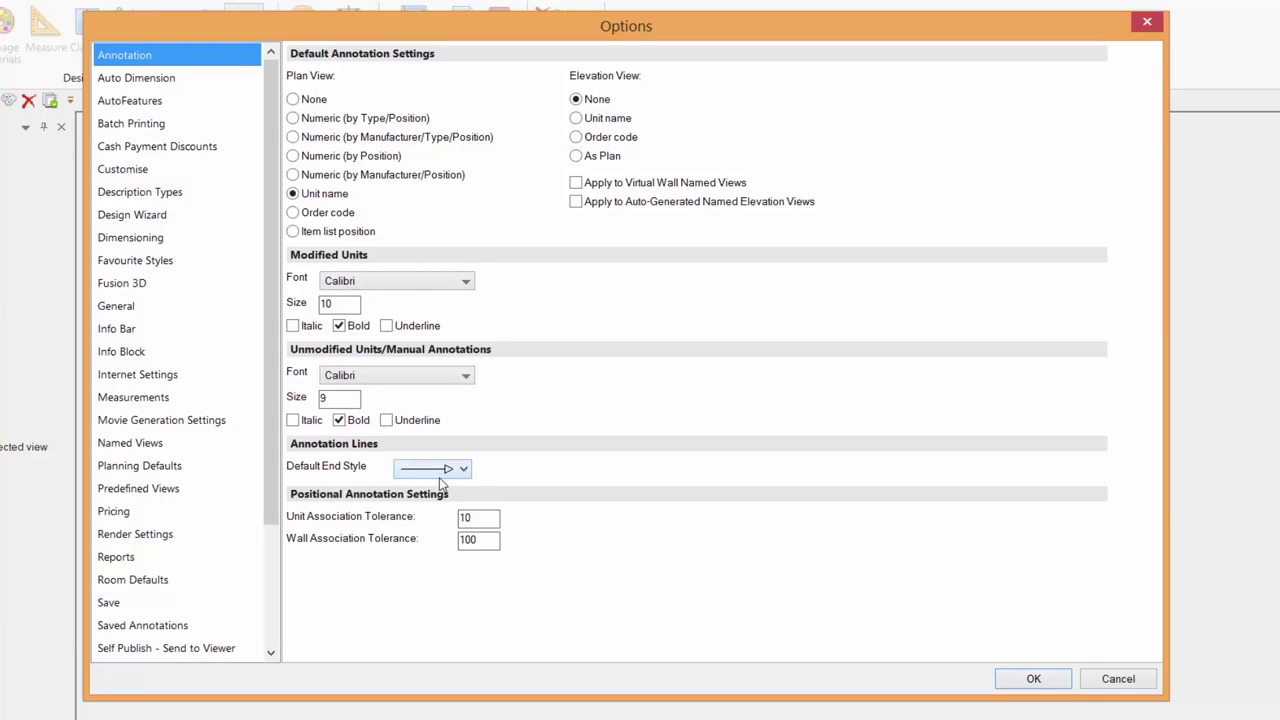
{"action": "left_click", "coordinate": [141, 78]}
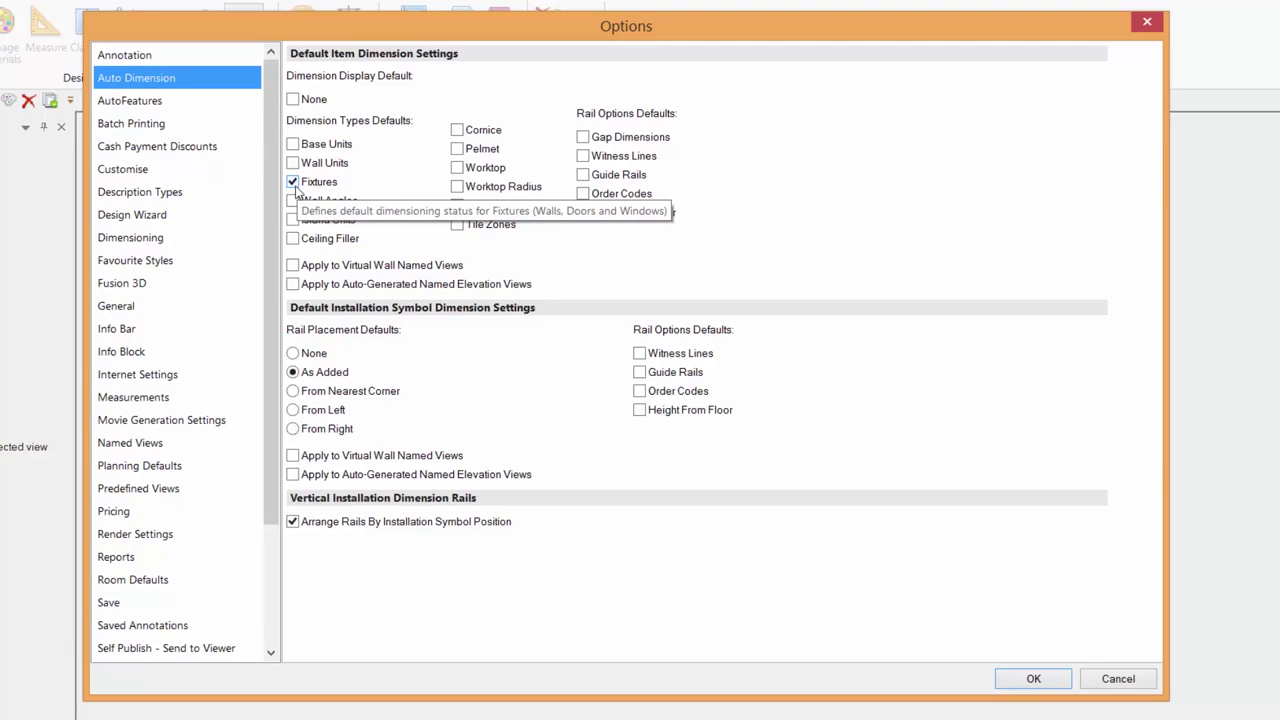
- View the AutoFeature defaults, then the General page's colour scheme settings
{"action": "left_click", "coordinate": [140, 101]}
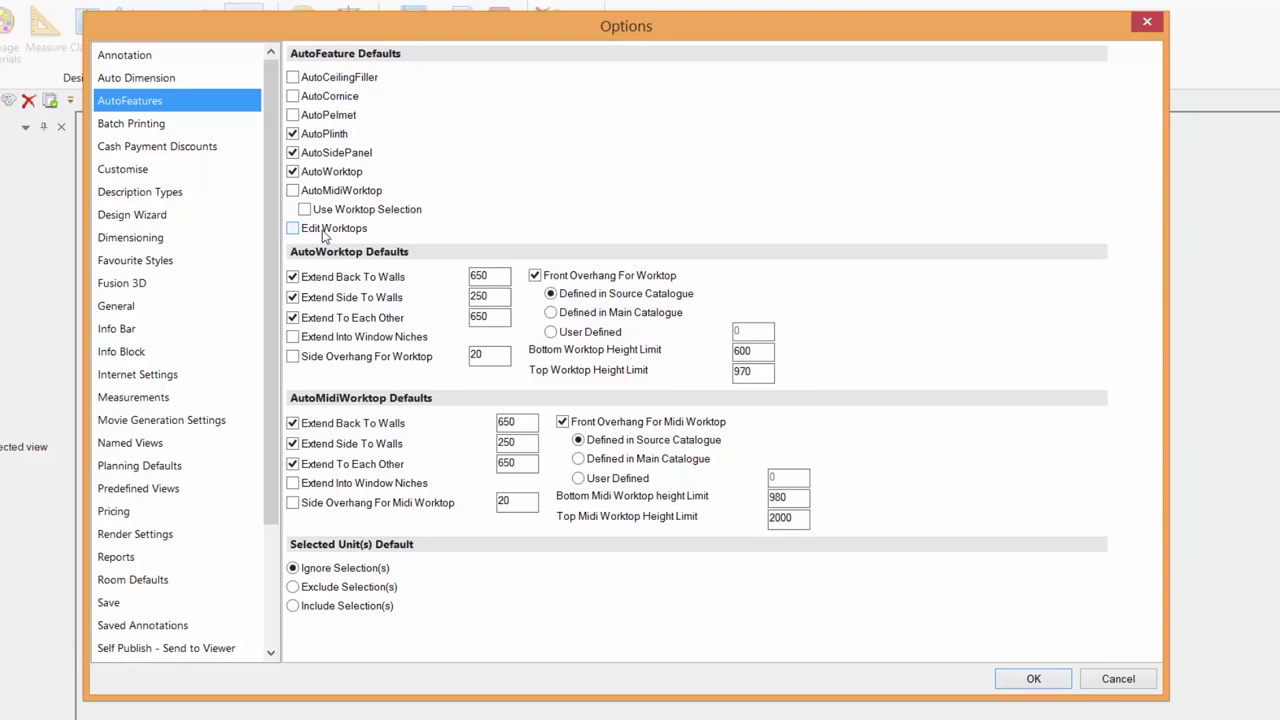
{"action": "left_click", "coordinate": [116, 308]}
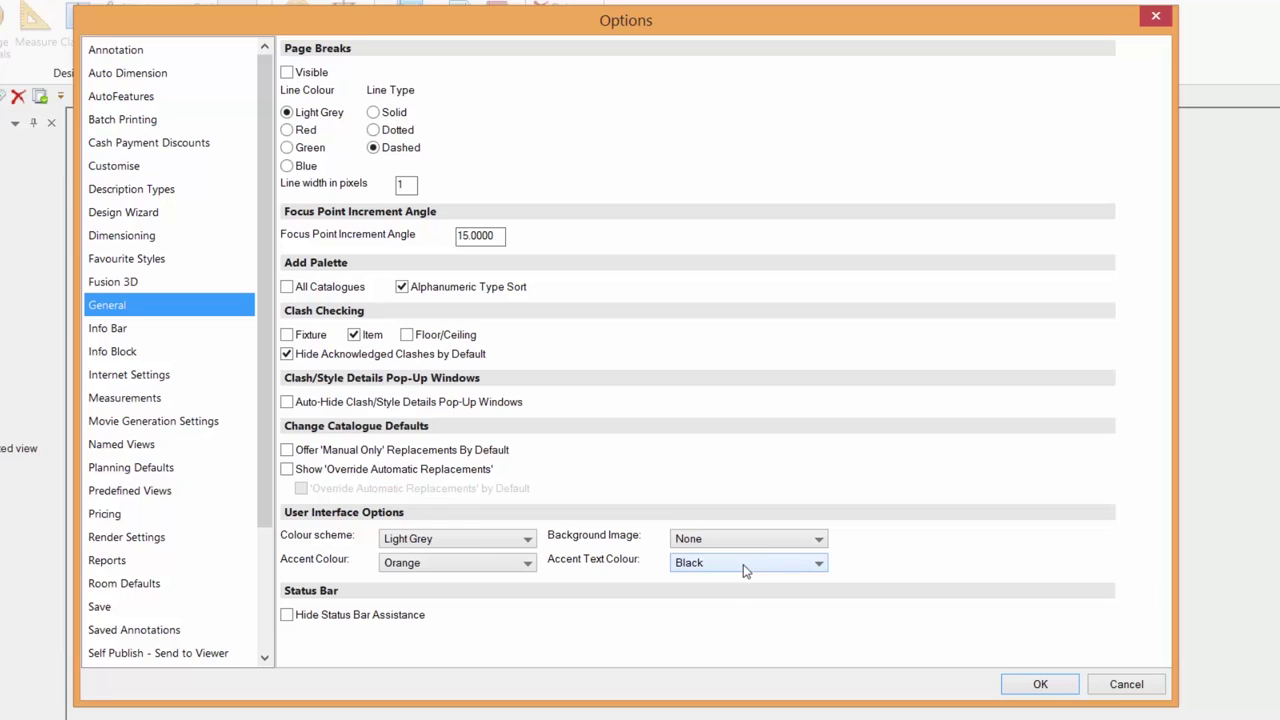
- Show the Info Block page with its Calibri 9 font, four views and dealer logo settings
{"action": "left_click", "coordinate": [115, 352]}
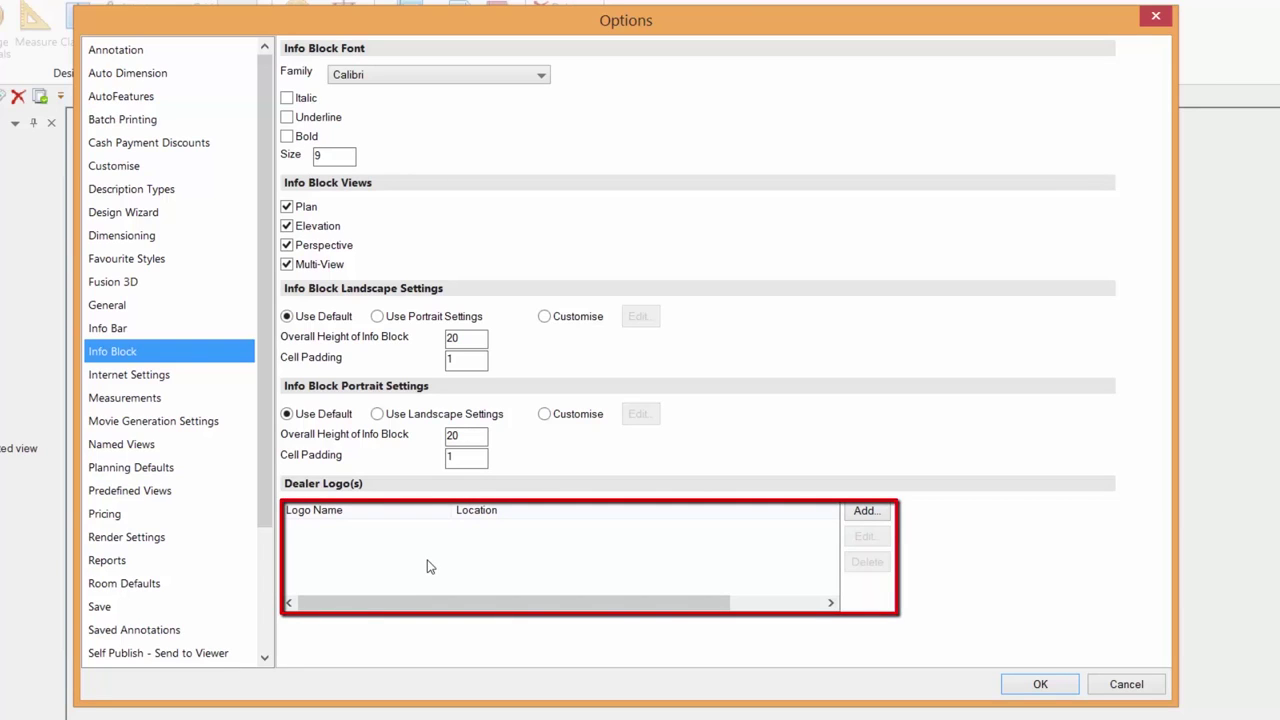
{"action": "left_click_drag", "start_coordinate": [270, 486], "coordinate": [278, 610]}
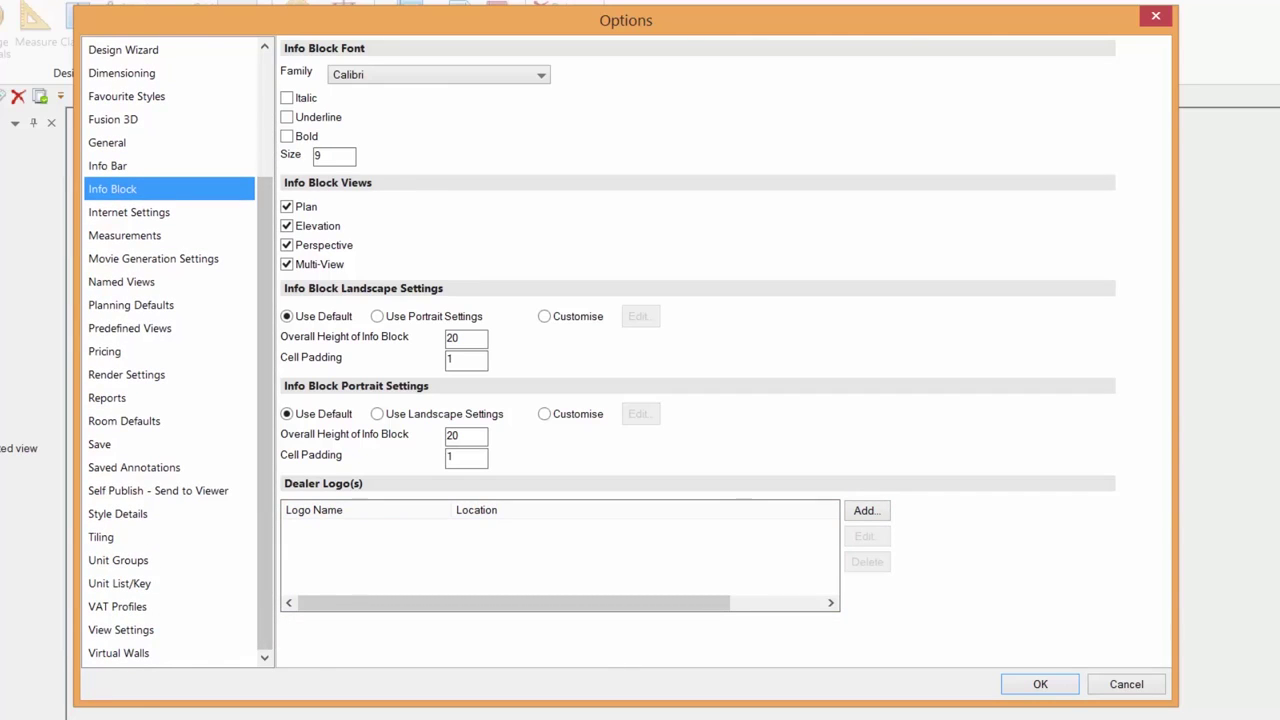
- Apply the options with OK, dismiss the delayed-effect notice, and return to the Insert tab
{"action": "left_click", "coordinate": [1039, 685]}
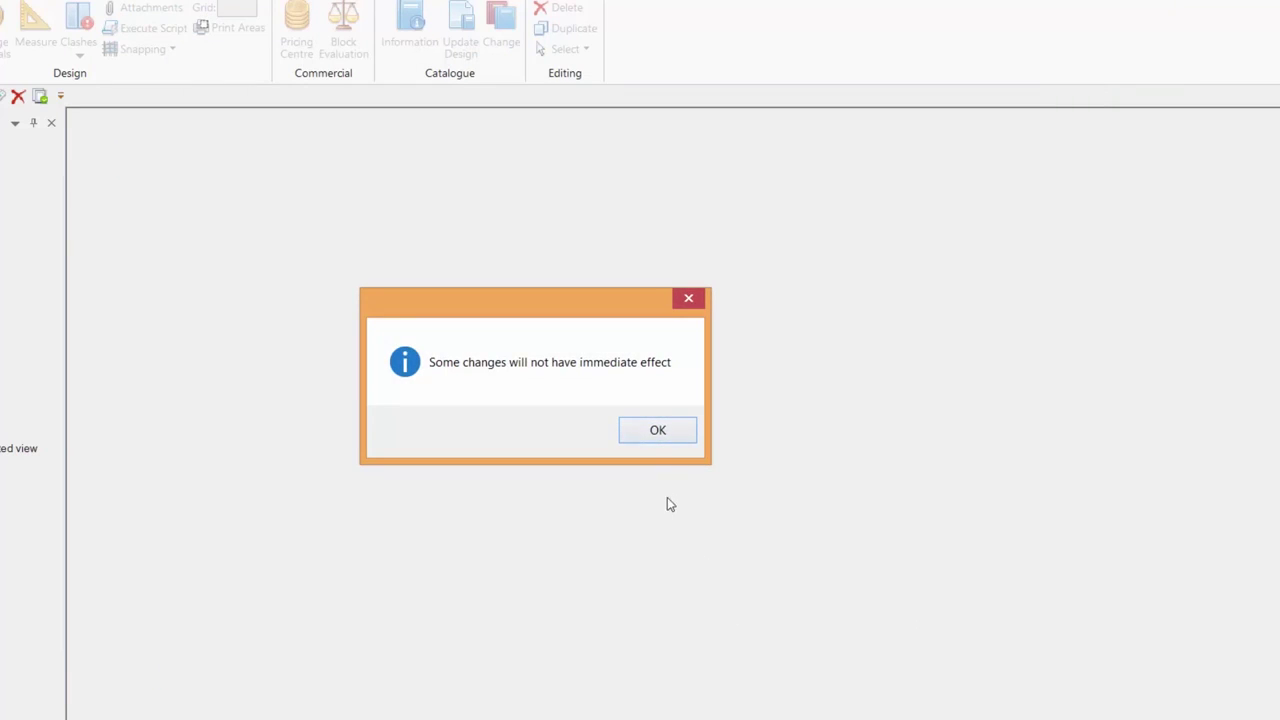
{"action": "left_click", "coordinate": [657, 430]}
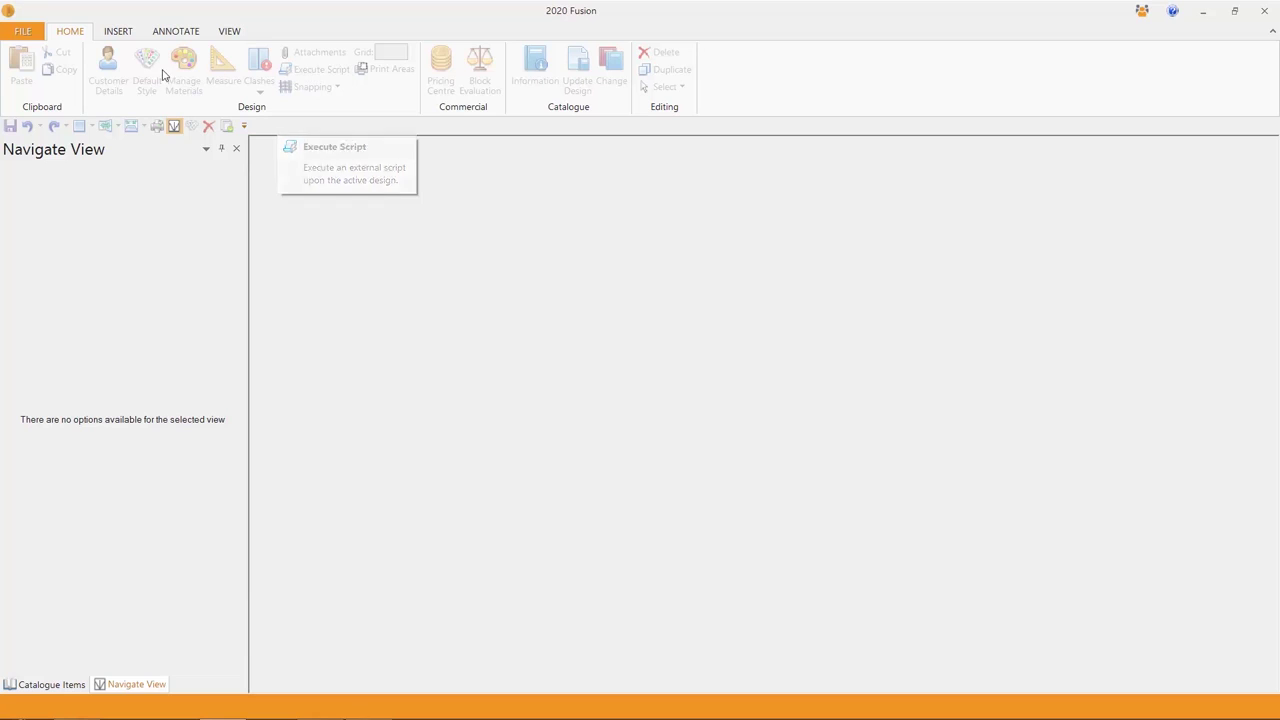
{"action": "left_click", "coordinate": [118, 32]}
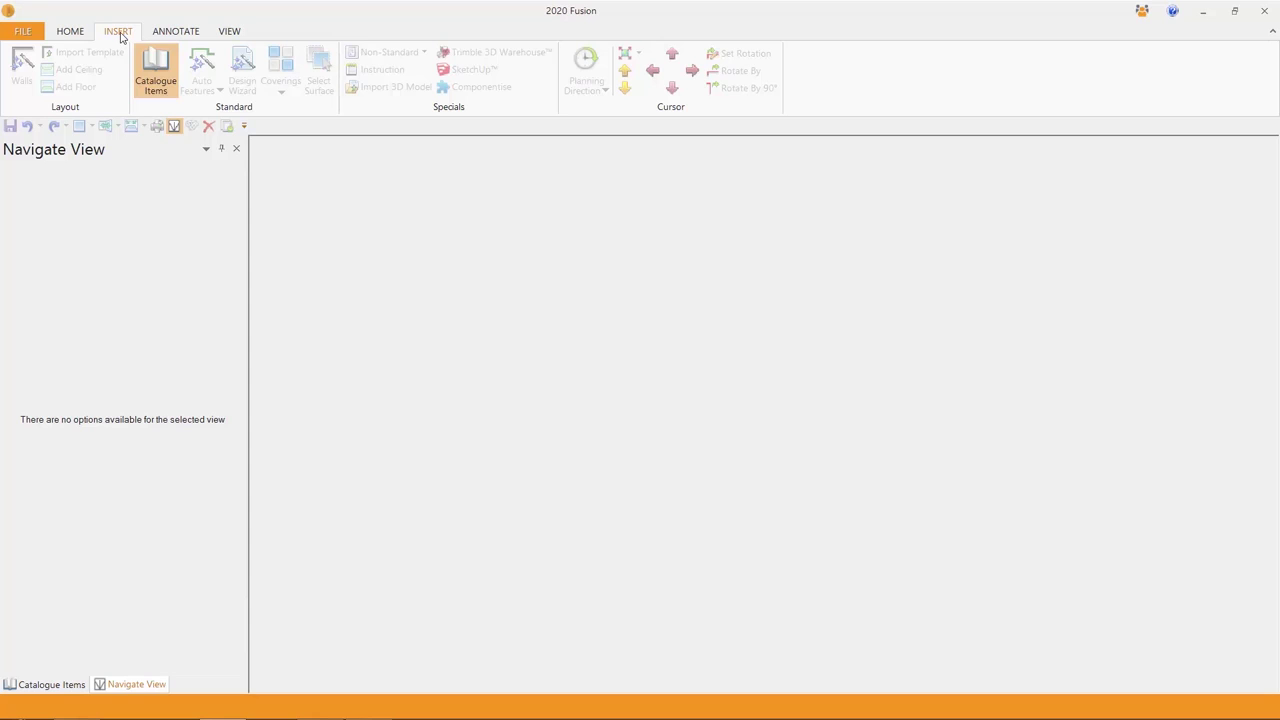
- Look over the Catalogue Items insert tool, then switch through the Annotate and View tabs
{"action": "left_click", "coordinate": [170, 84]}
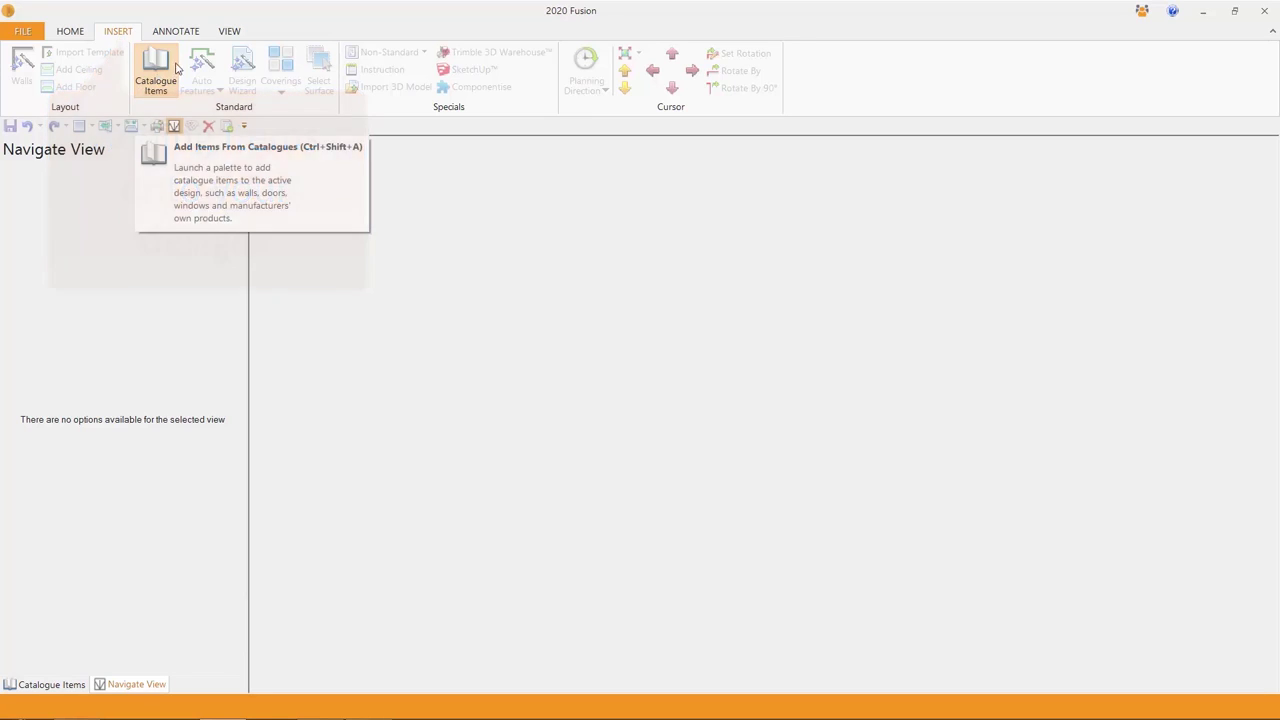
{"action": "left_click", "coordinate": [180, 33]}
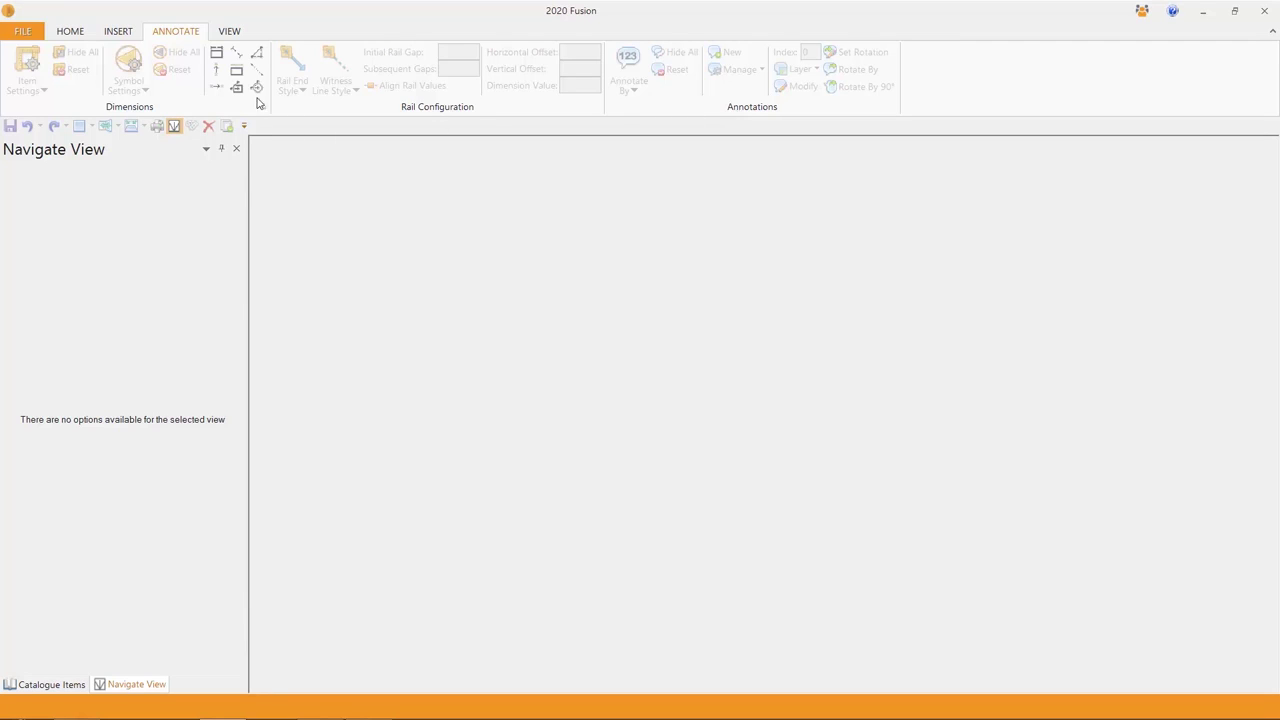
{"action": "left_click", "coordinate": [229, 31]}
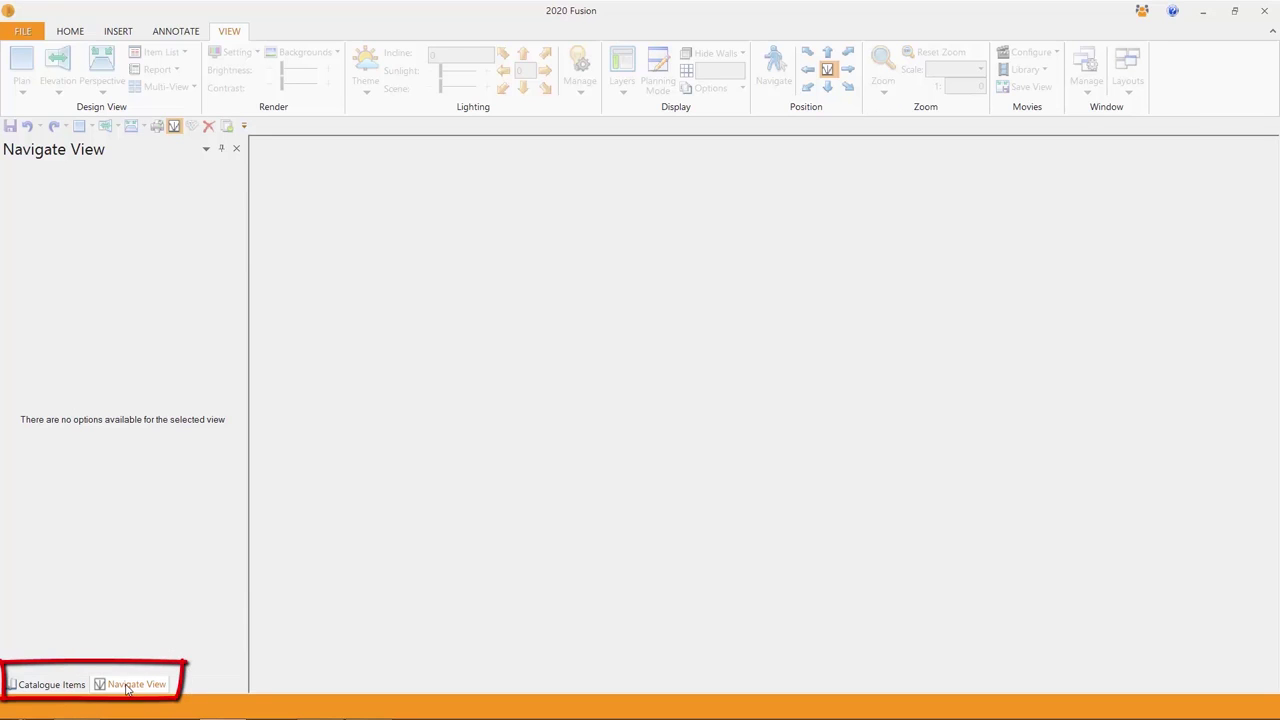
- Switch the left panel from Navigate View to the Catalogue Items browser
{"action": "left_click", "coordinate": [70, 686]}
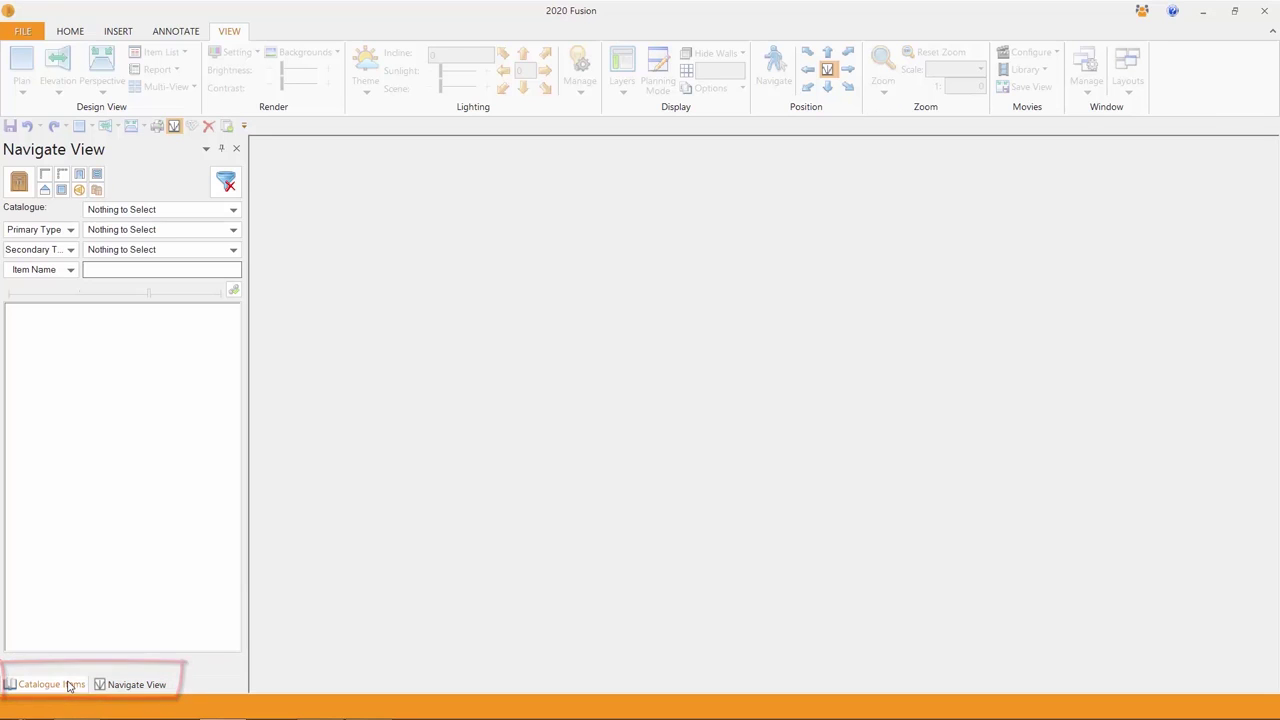
{"action": "left_click", "coordinate": [123, 686]}
{"action": "left_click", "coordinate": [64, 686]}
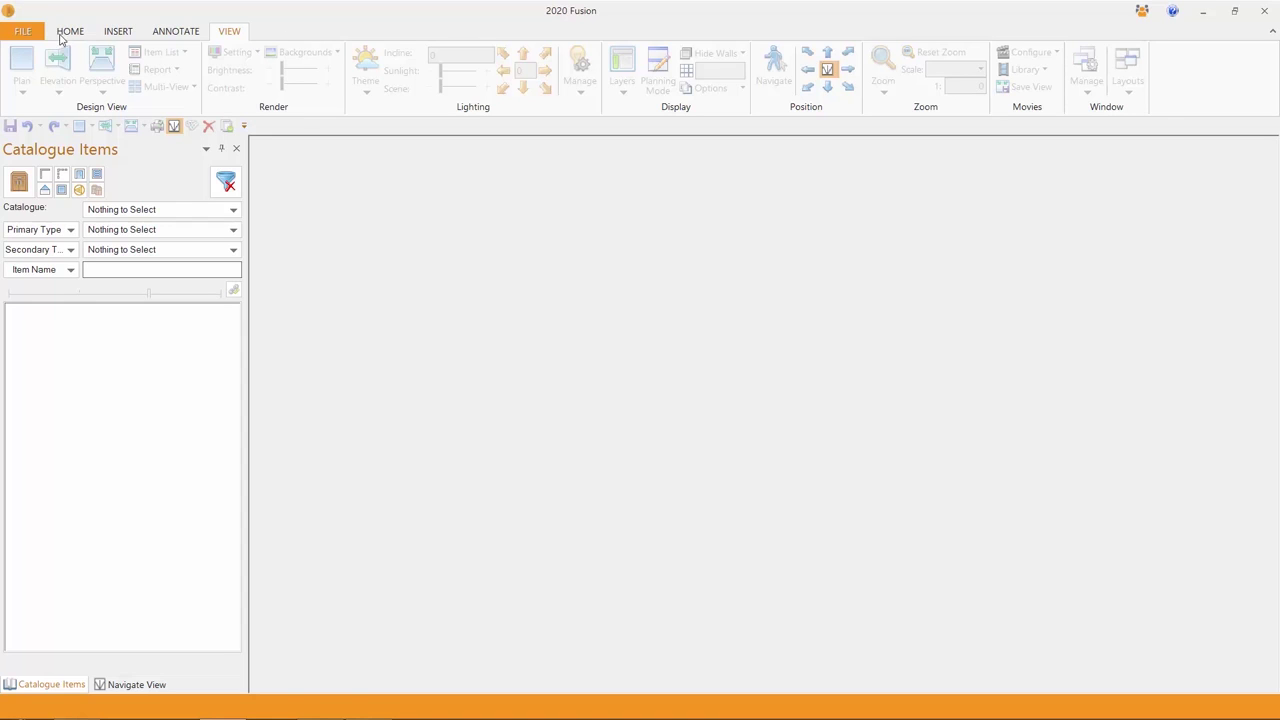
- Open the Kitchen One design from the customer's Designs list for editing
{"action": "left_click", "coordinate": [24, 32]}
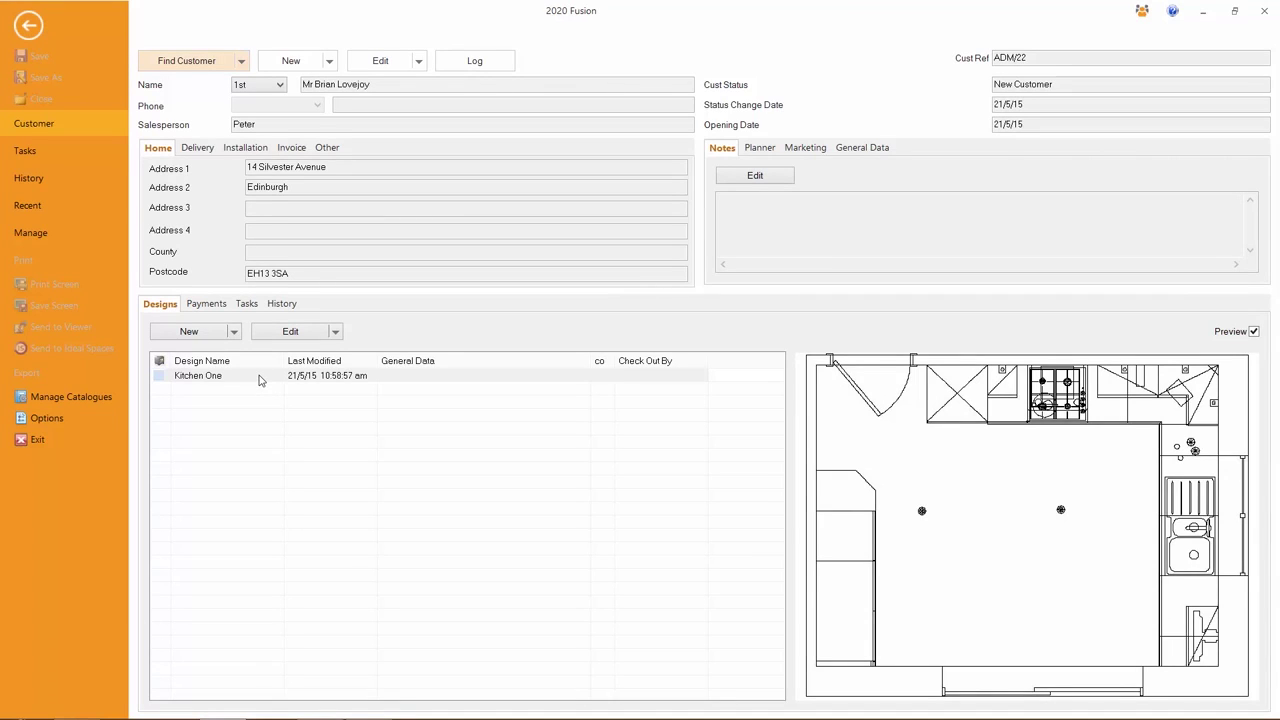
{"action": "left_click", "coordinate": [289, 332]}
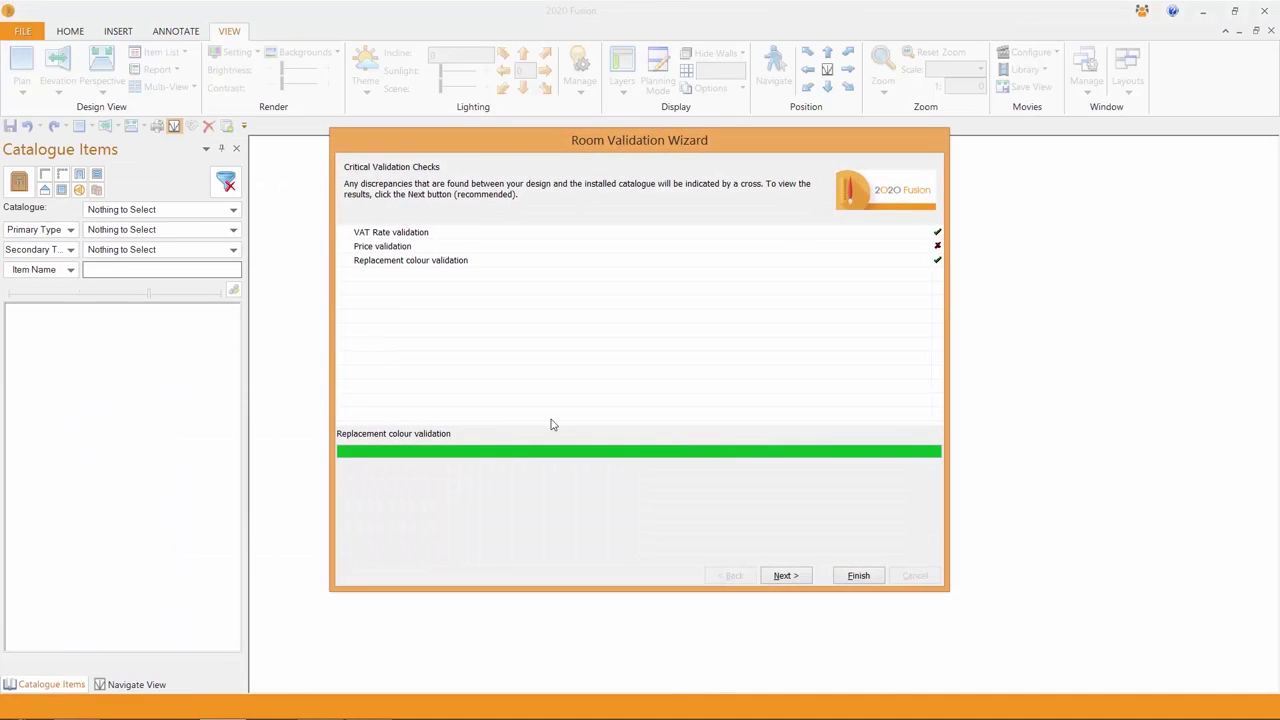
- Finish the Room Validation Wizard so the Kitchen One plan loads, then check the Pricing Centre
{"action": "left_click", "coordinate": [860, 575]}
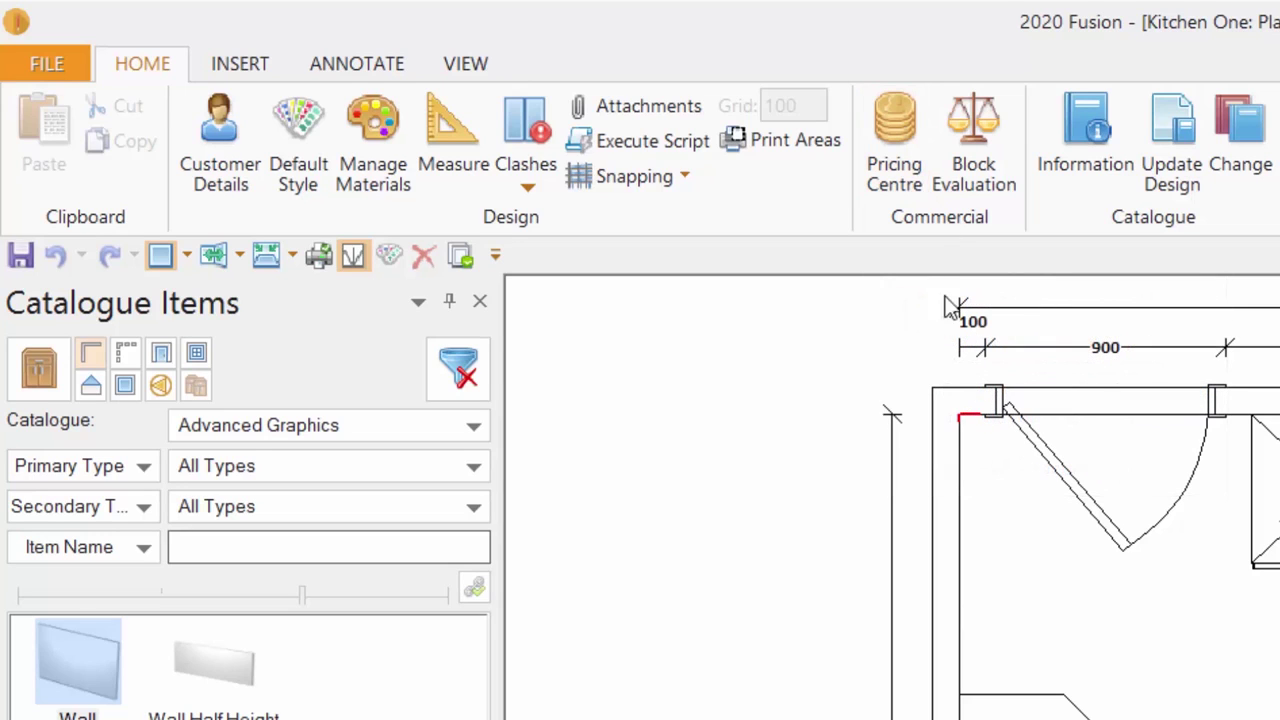
{"action": "left_click", "coordinate": [893, 140]}
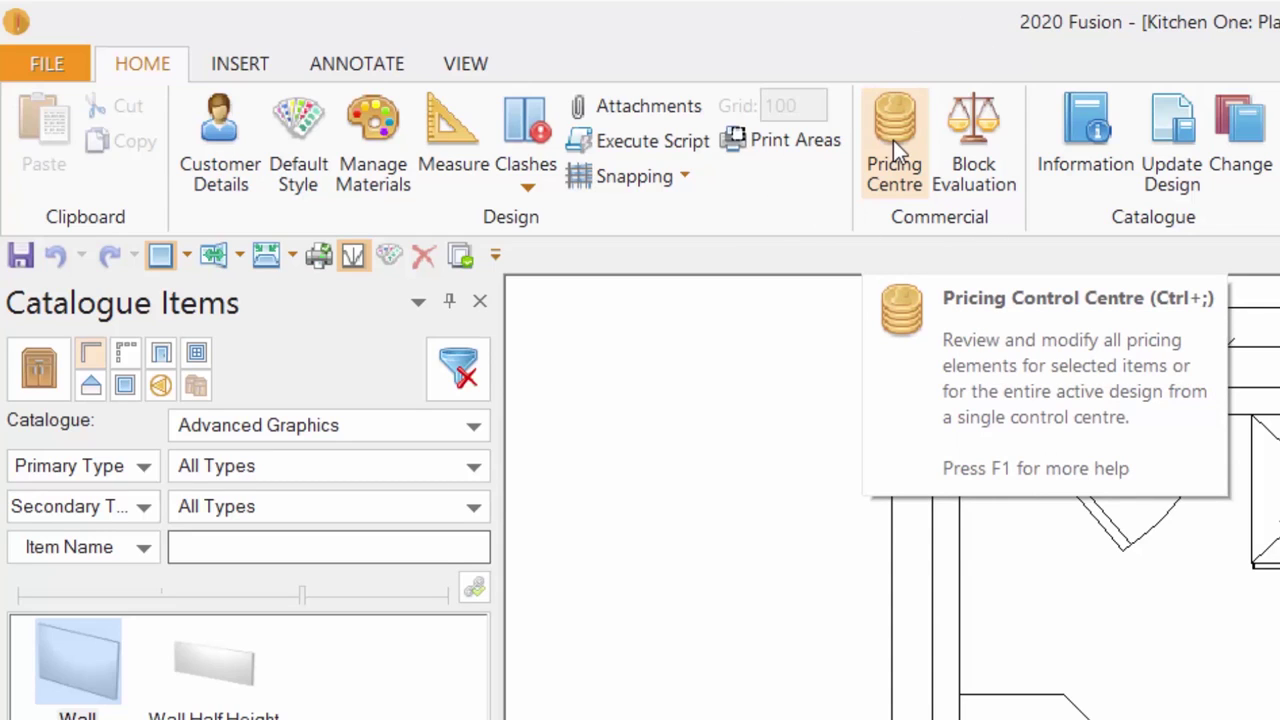
{"action": "left_click", "coordinate": [241, 63]}
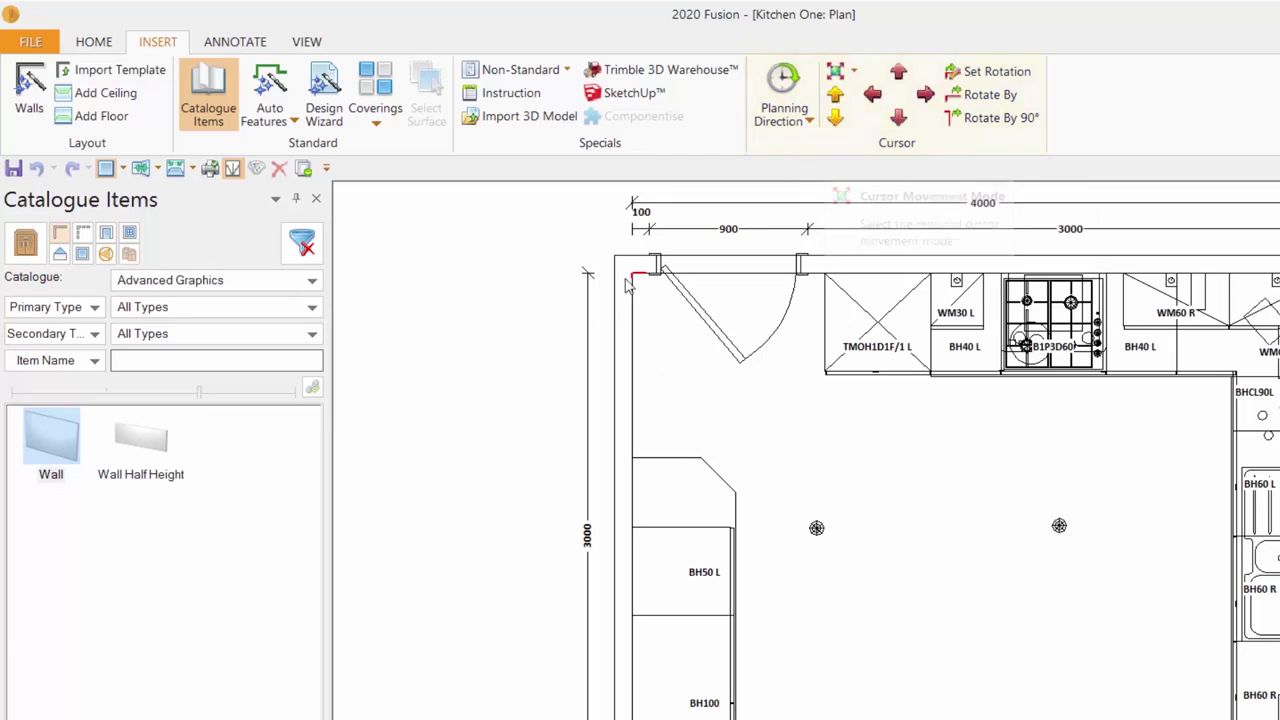
- Snap the placement marker onto the top wall and move it 1500 down
{"action": "middle_click", "coordinate": [890, 453]}
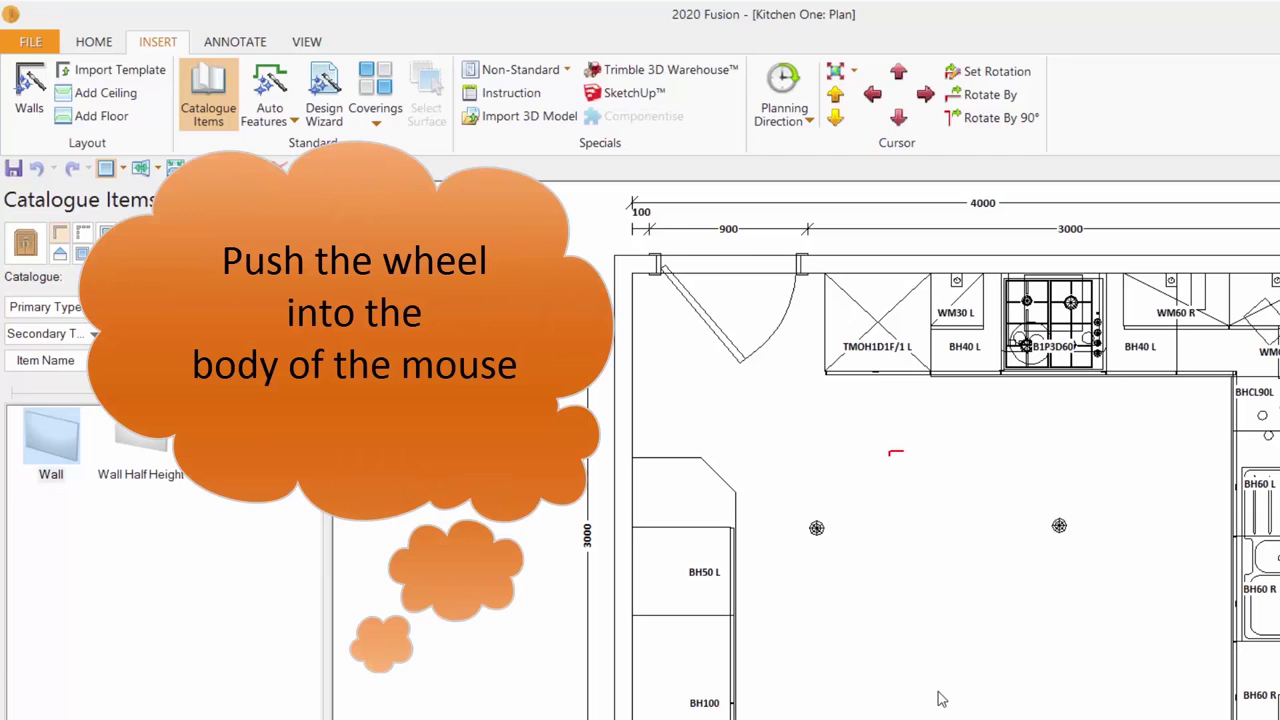
{"action": "middle_click", "coordinate": [1074, 426]}
{"action": "middle_click", "coordinate": [737, 395]}
{"action": "middle_click", "coordinate": [822, 285]}
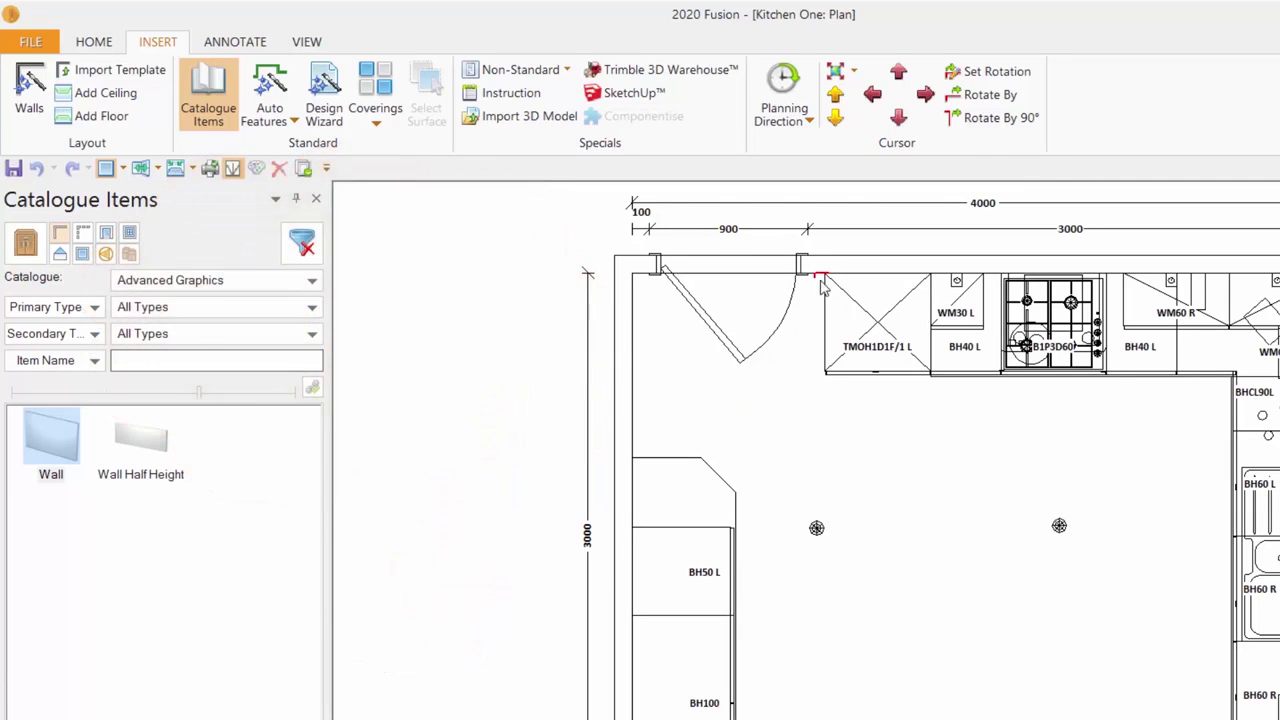
{"action": "left_click", "coordinate": [898, 117]}
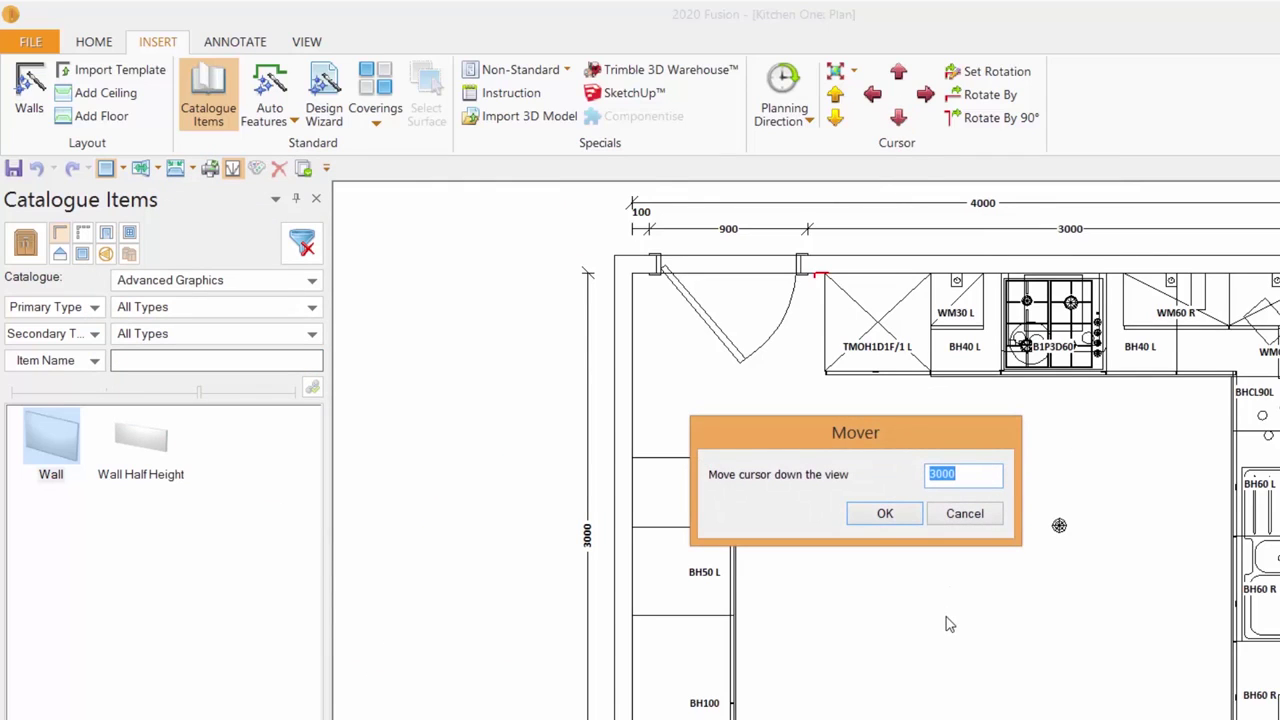
{"action": "type", "text": "1500"}
{"action": "key", "text": "Return"}
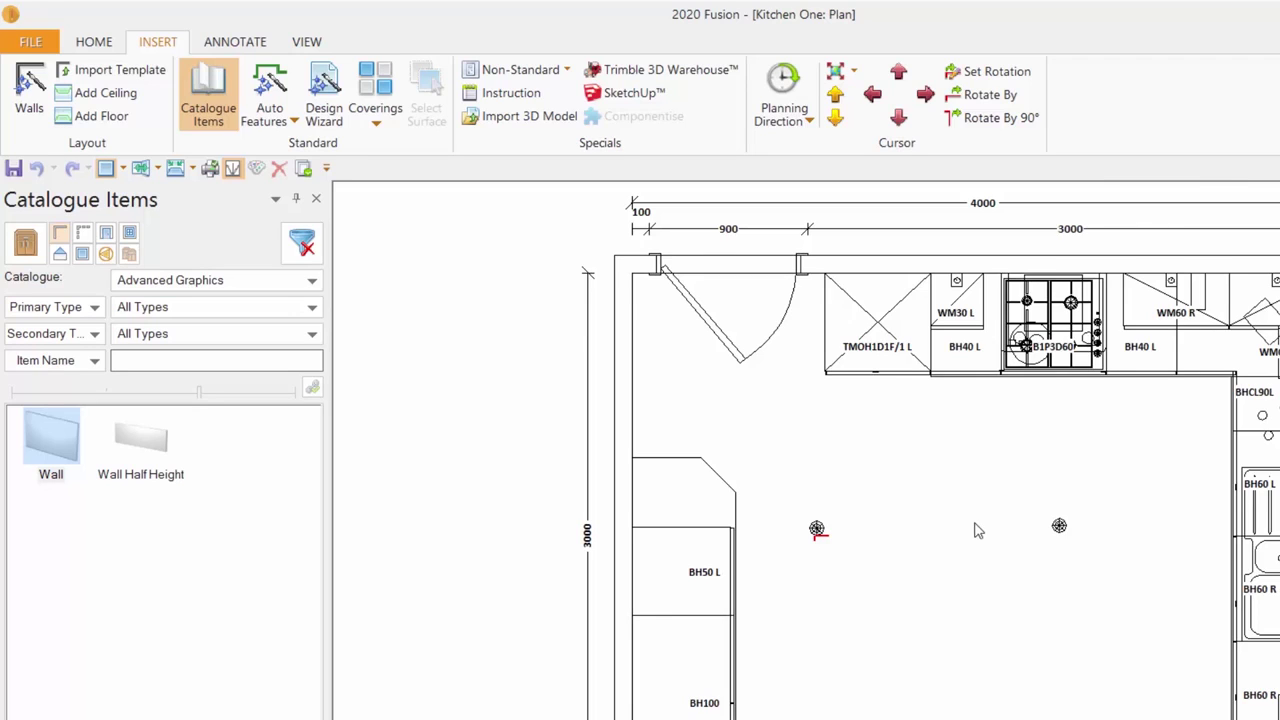
- Shift the placement marker 200 to the right
{"action": "left_click", "coordinate": [925, 95]}
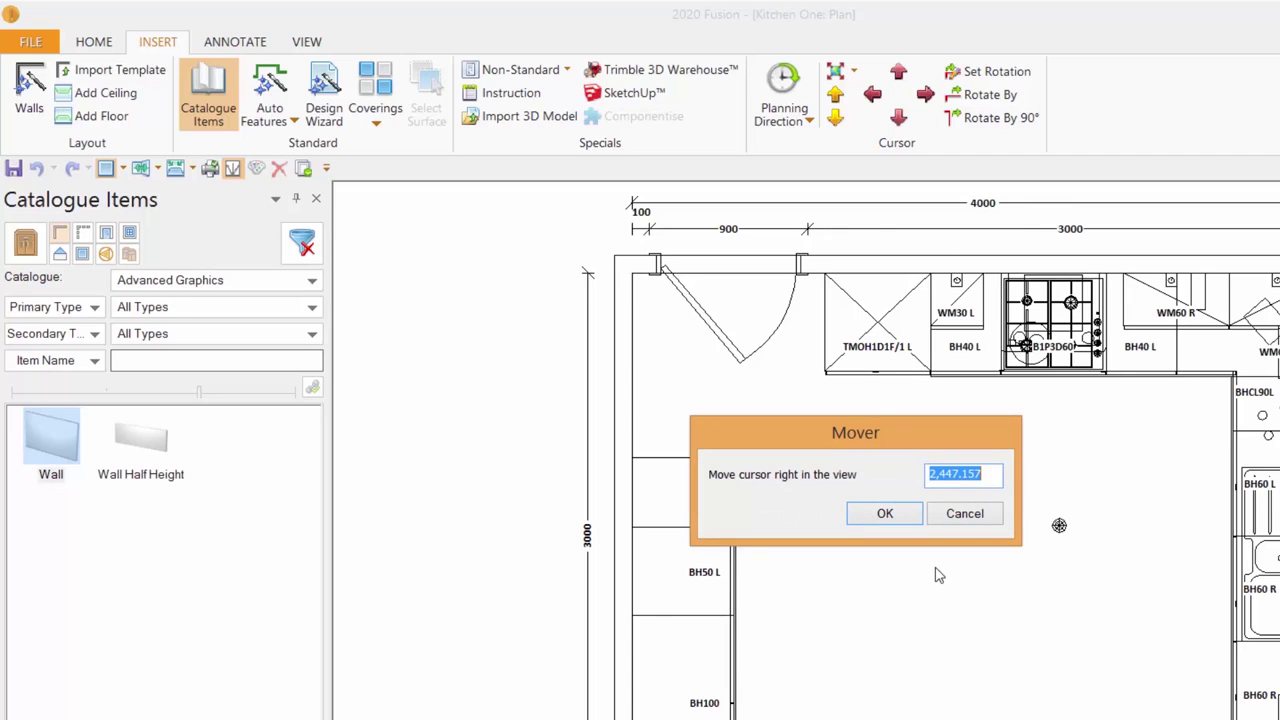
{"action": "type", "text": "200"}
{"action": "key", "text": "Return"}
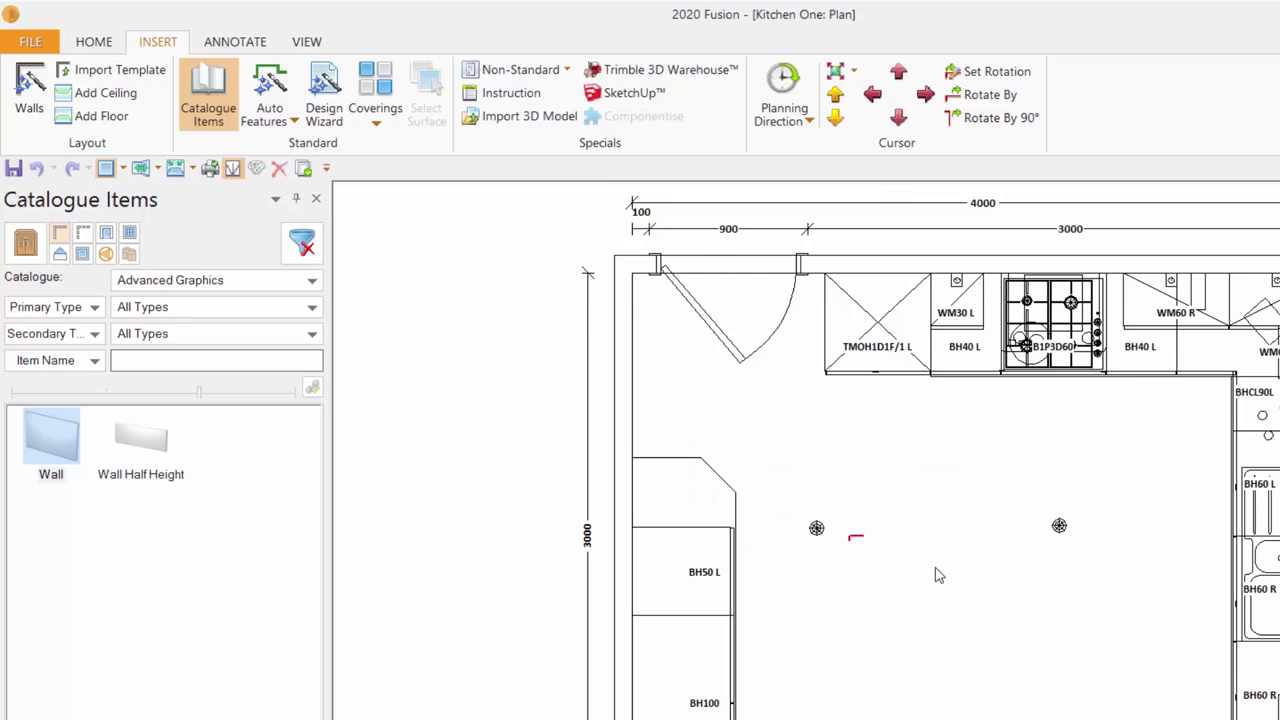
- Set the planning direction to Anti-Clockwise, then flip it with Ctrl+Alt+]
{"action": "left_click", "coordinate": [810, 122]}
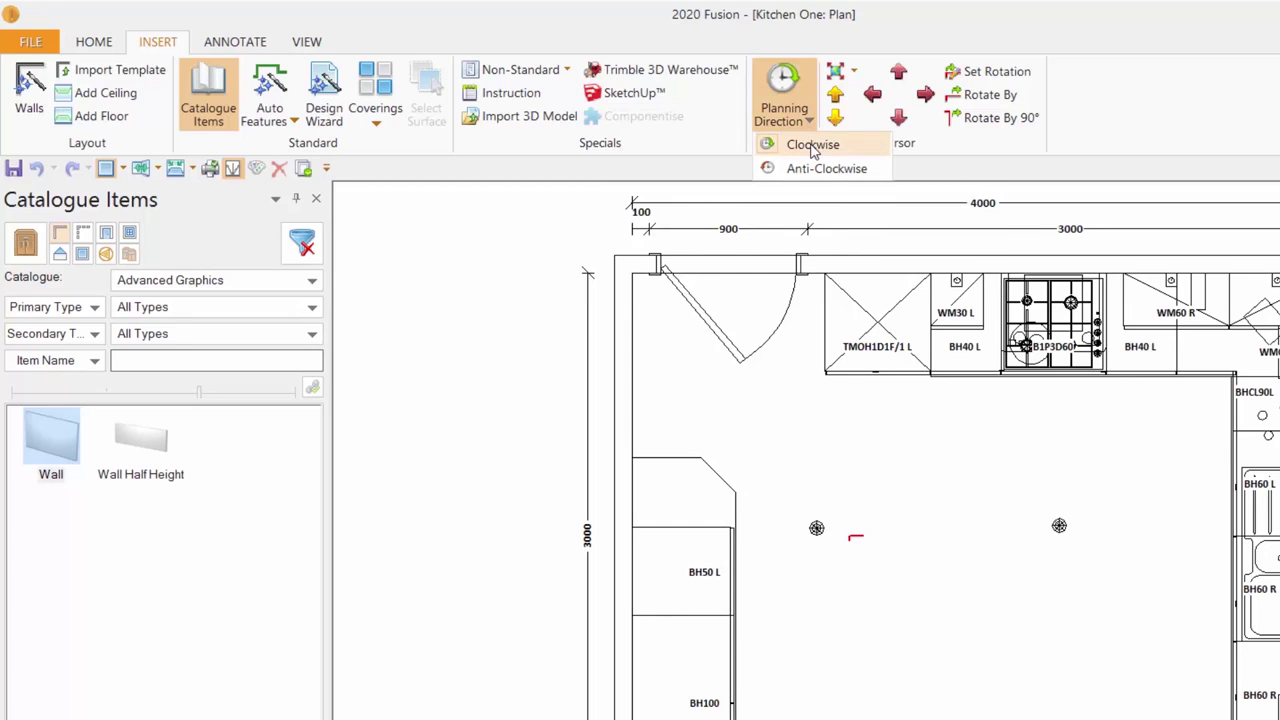
{"action": "left_click", "coordinate": [815, 169]}
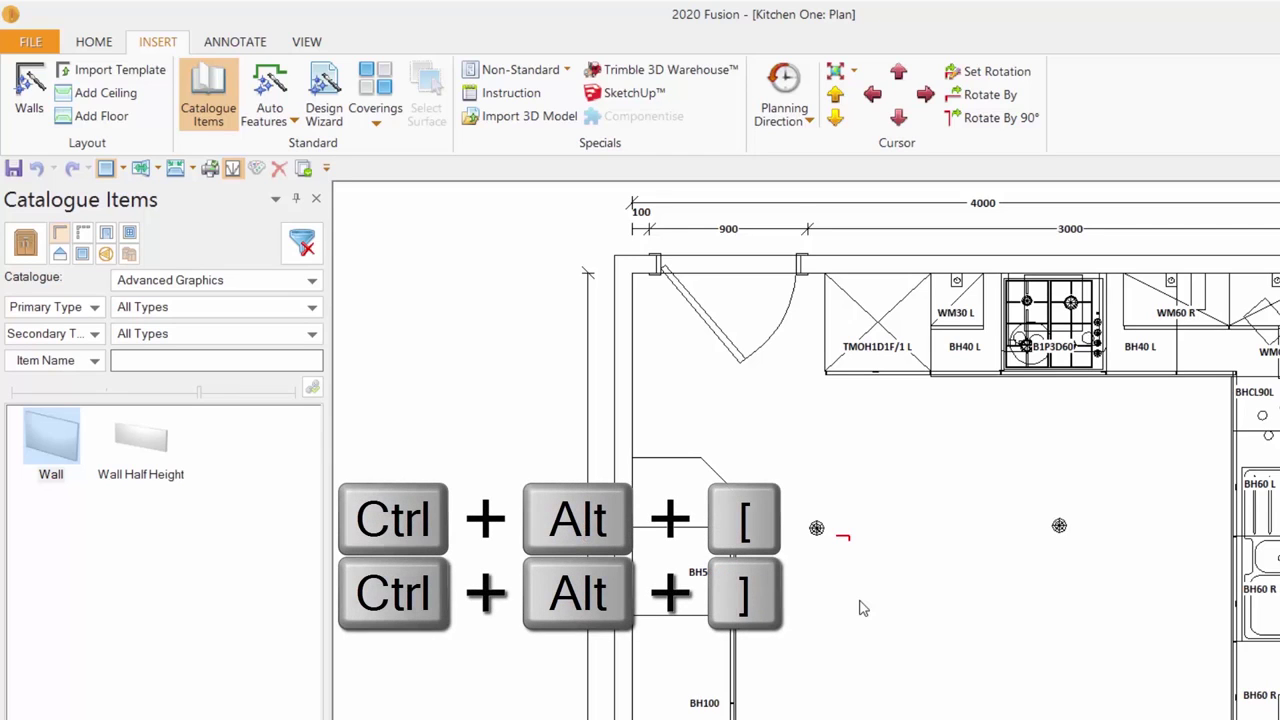
{"action": "key", "text": "ctrl+alt+]"}
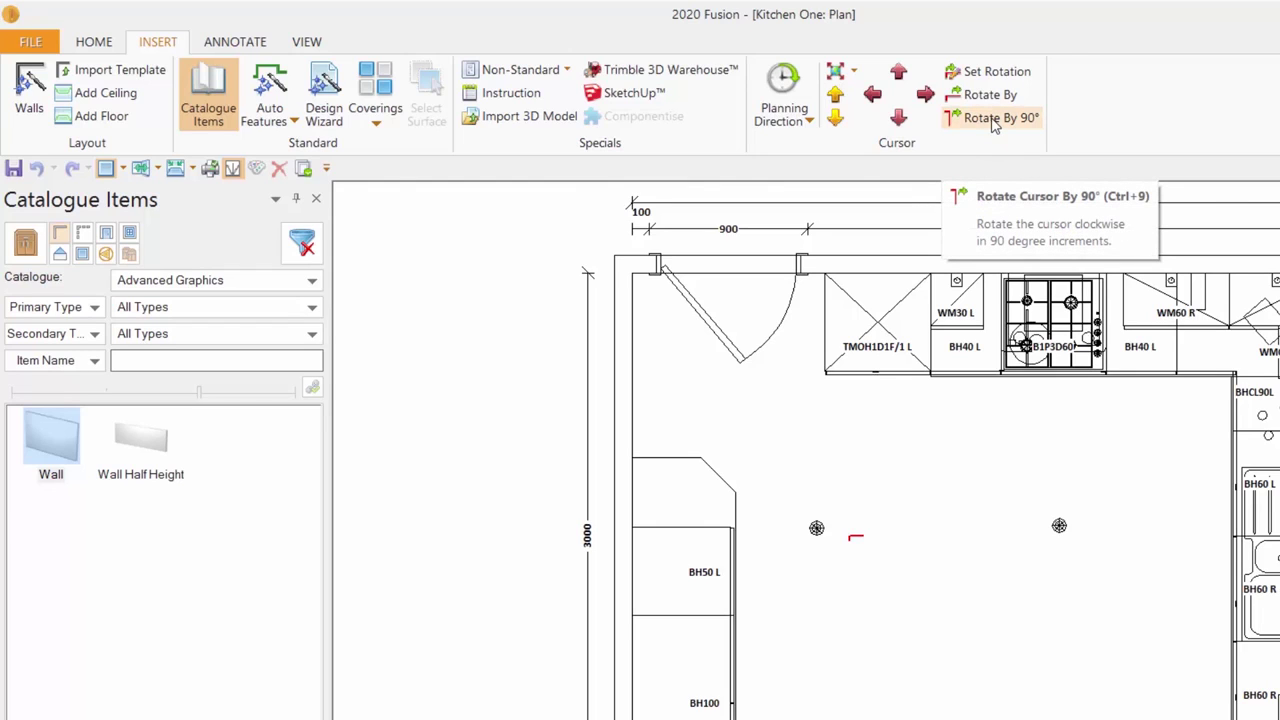
- Rotate the placement marker twice by 90° and switch to the Universal Kitchens (Non Priced) catalogue
{"action": "key", "text": "ctrl+9"}
{"action": "key", "text": "ctrl+9"}
{"action": "key", "text": "ctrl+9"}
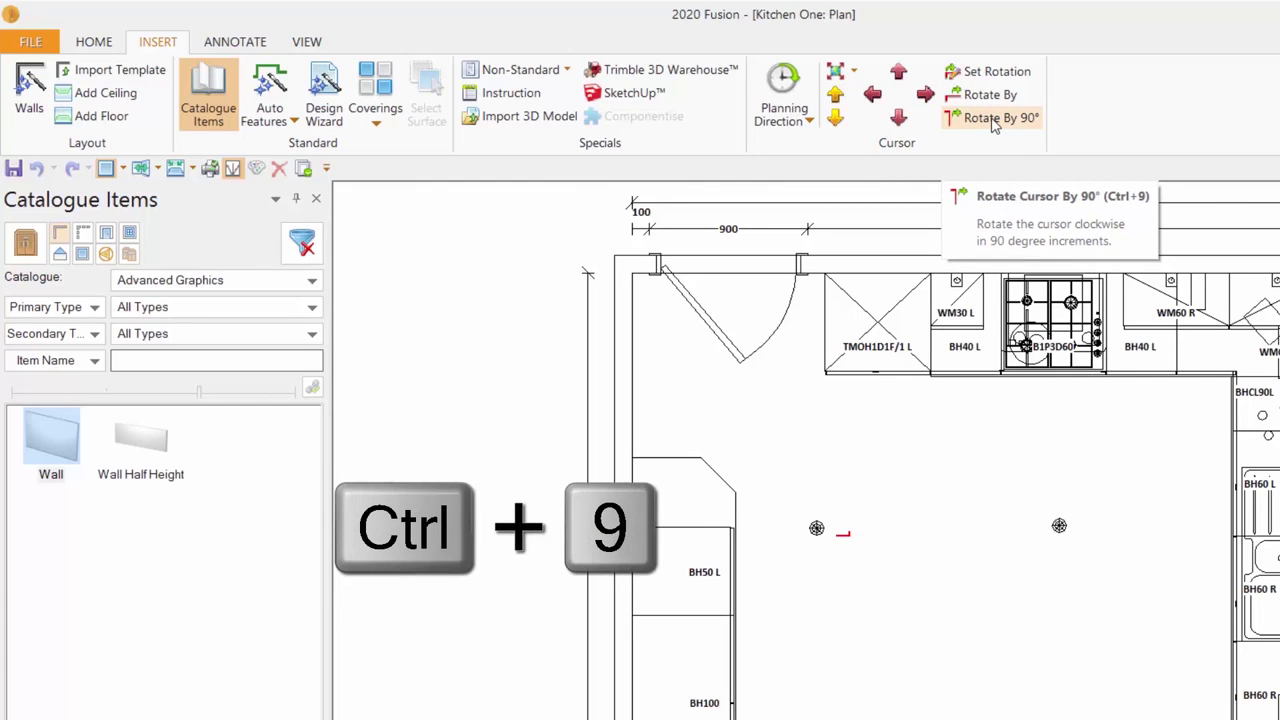
{"action": "key", "text": "ctrl+9"}
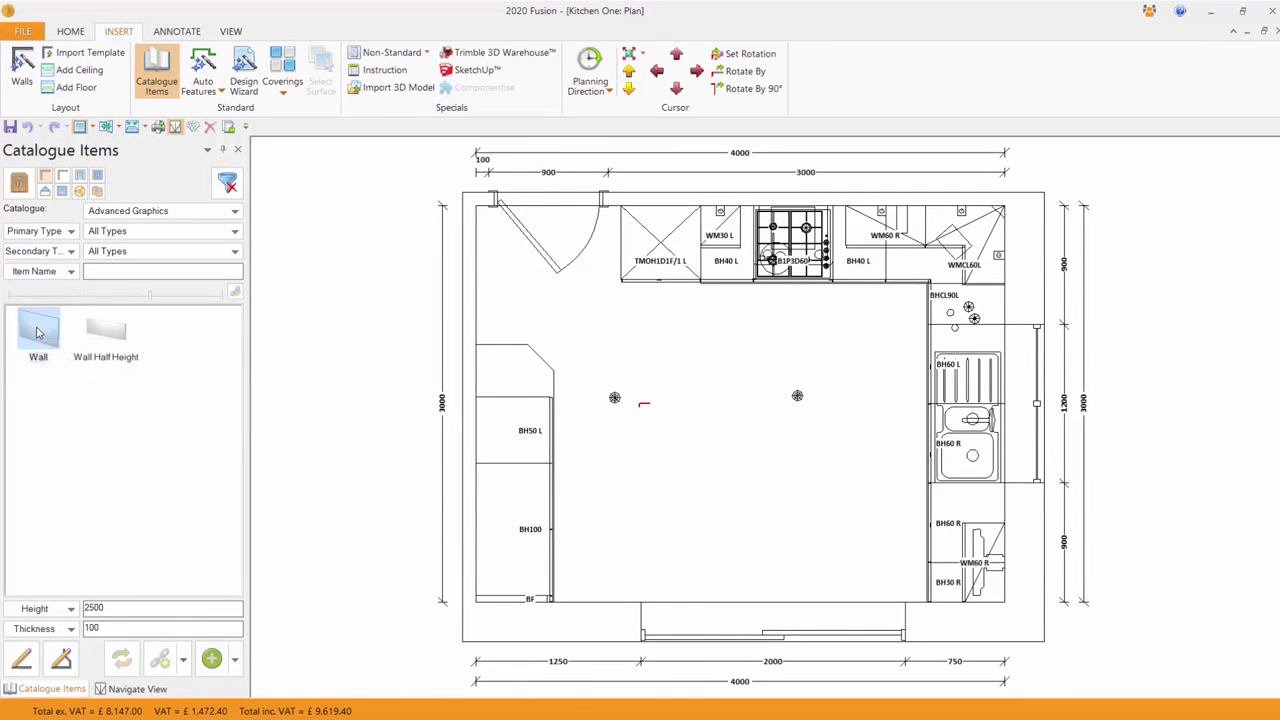
{"action": "left_click", "coordinate": [20, 183]}
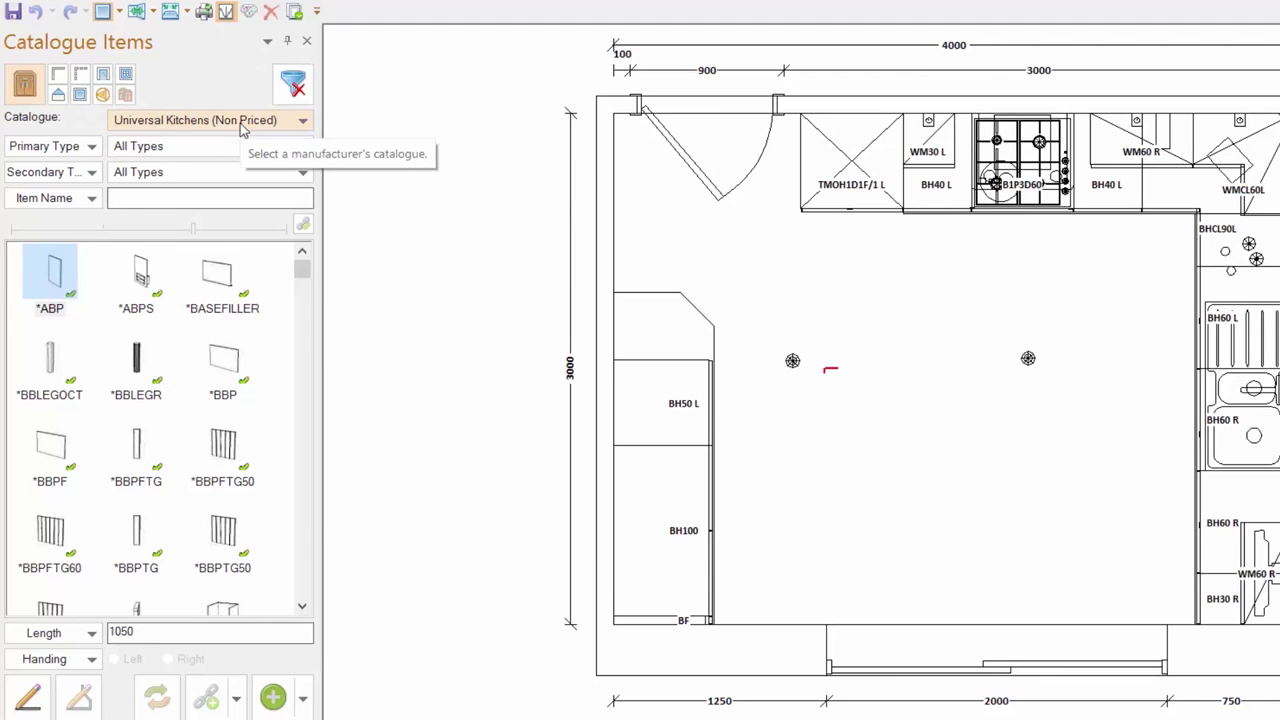
- Filter the catalogue to Base Units - Other > Oven Housings and pick the BDOH60 oven housing
{"action": "left_click_drag", "start_coordinate": [302, 270], "coordinate": [303, 316]}
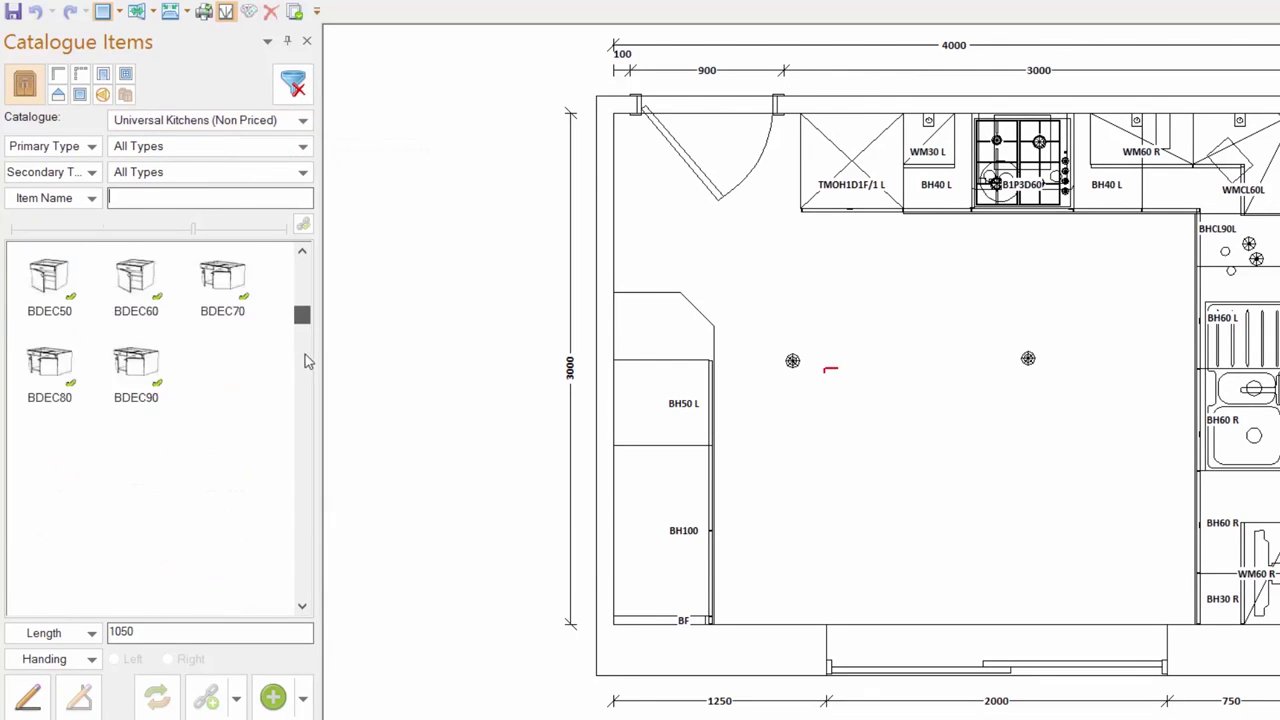
{"action": "left_click_drag", "start_coordinate": [305, 360], "coordinate": [332, 242]}
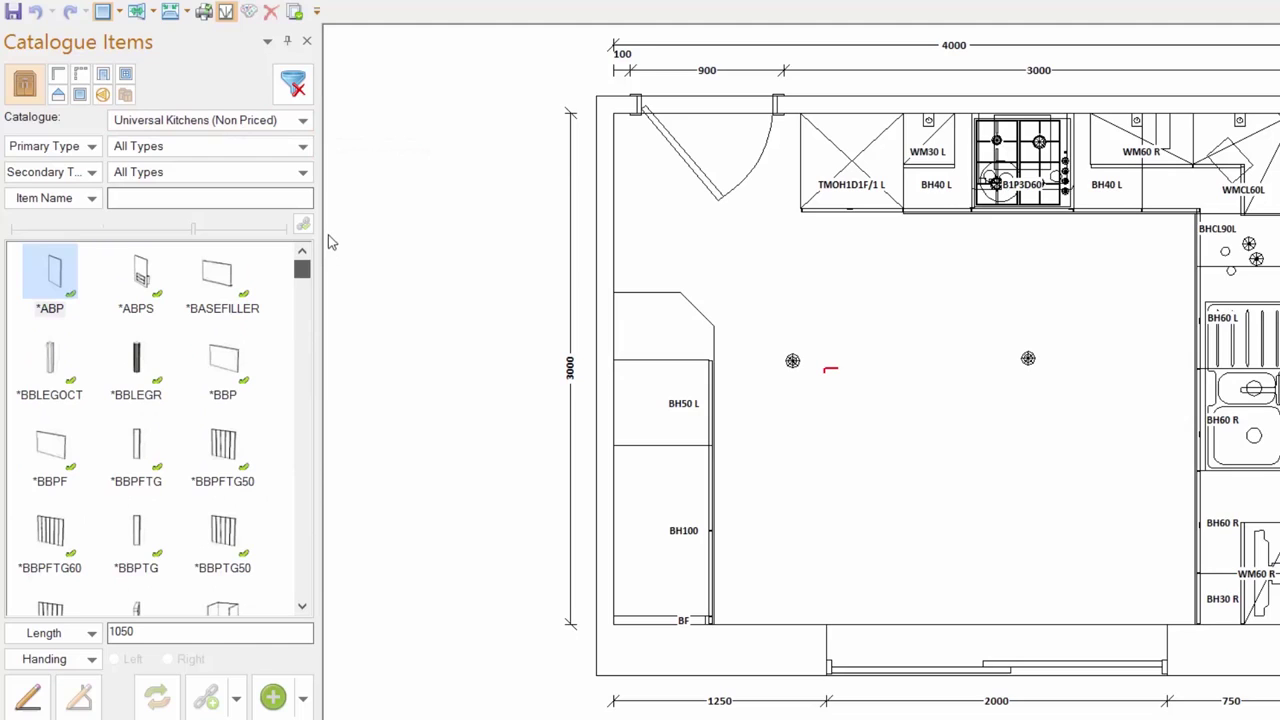
{"action": "left_click", "coordinate": [305, 148]}
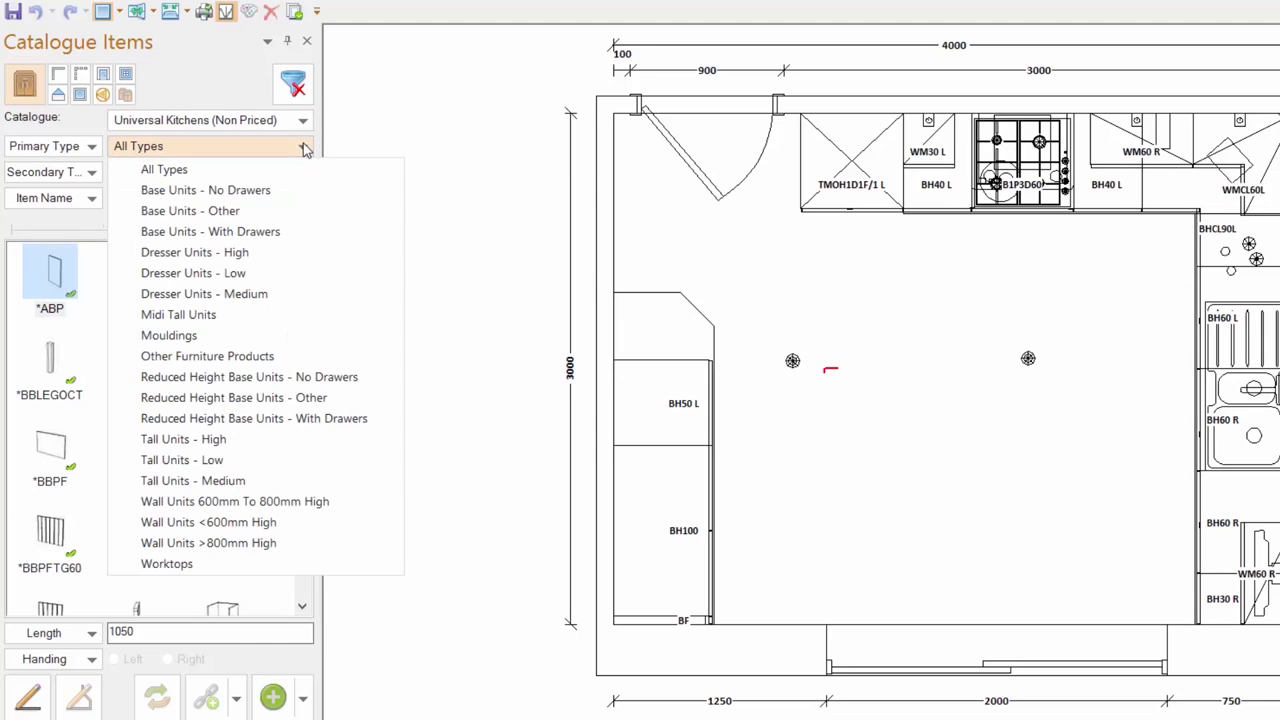
{"action": "left_click", "coordinate": [250, 211]}
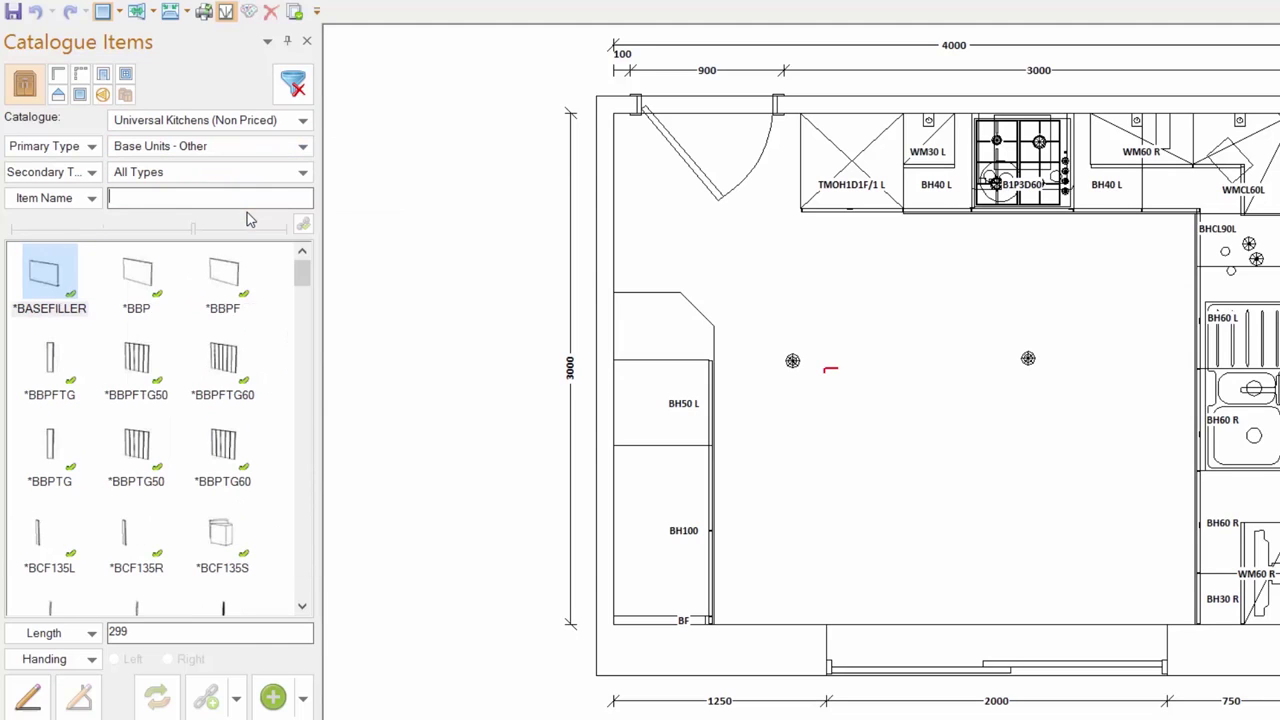
{"action": "left_click", "coordinate": [304, 172]}
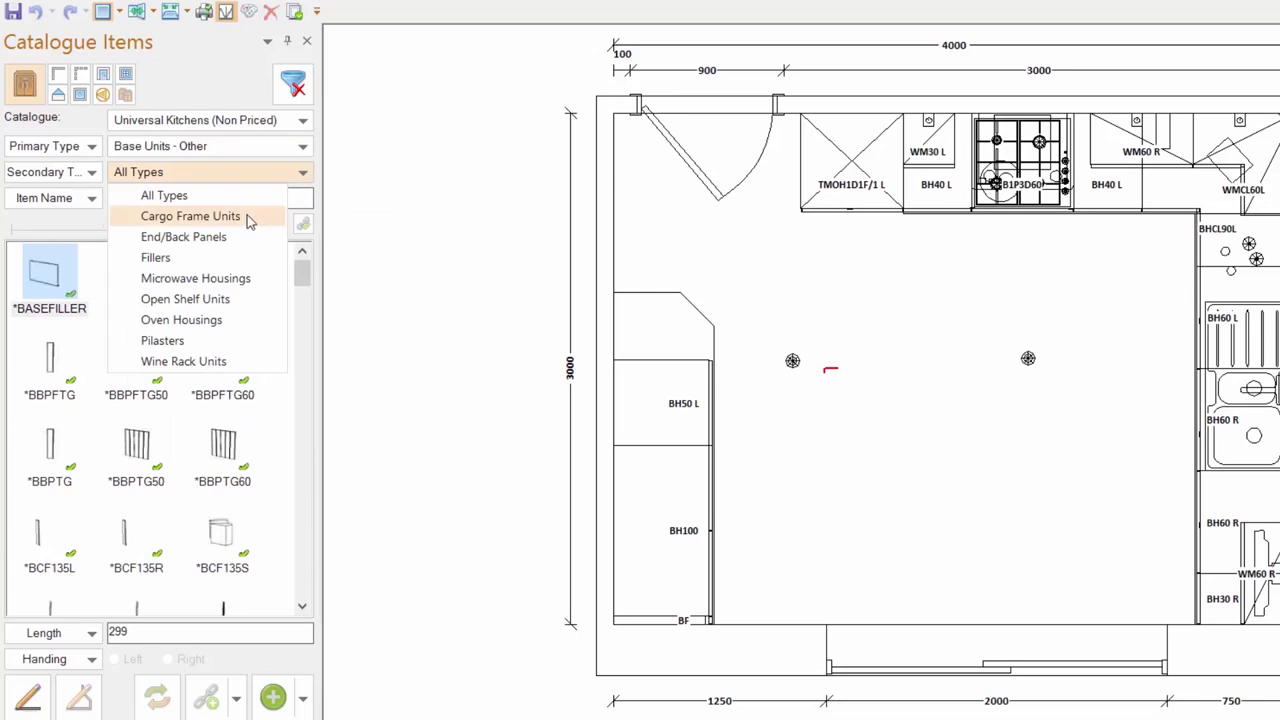
{"action": "left_click", "coordinate": [227, 319]}
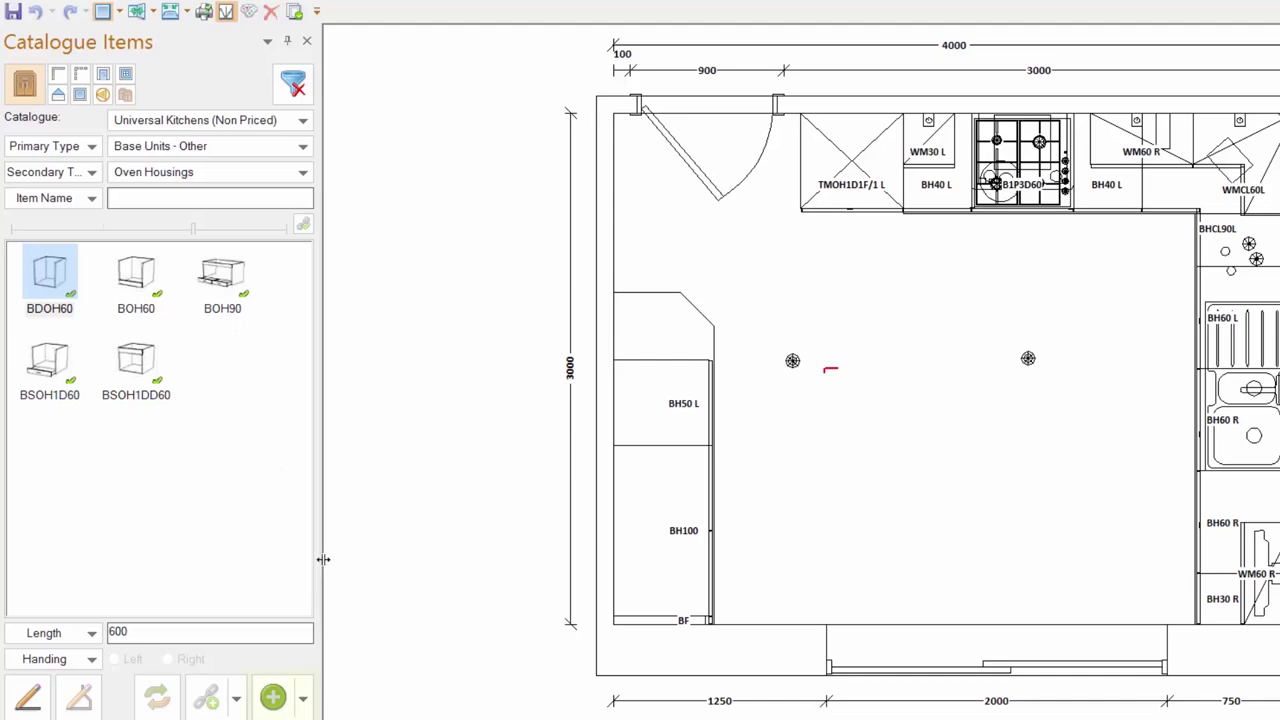
{"action": "left_click", "coordinate": [273, 700]}
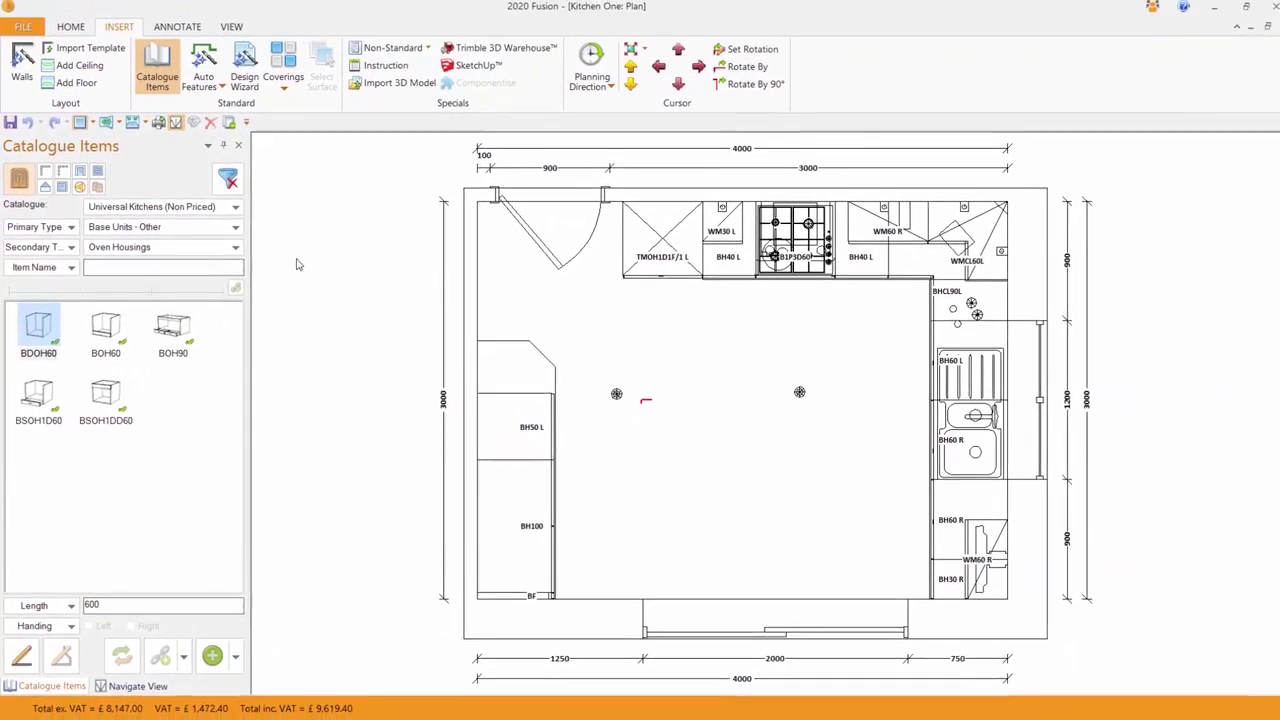
- Open the Auto Features settings and options list, closing both without changes
{"action": "left_click", "coordinate": [201, 62]}
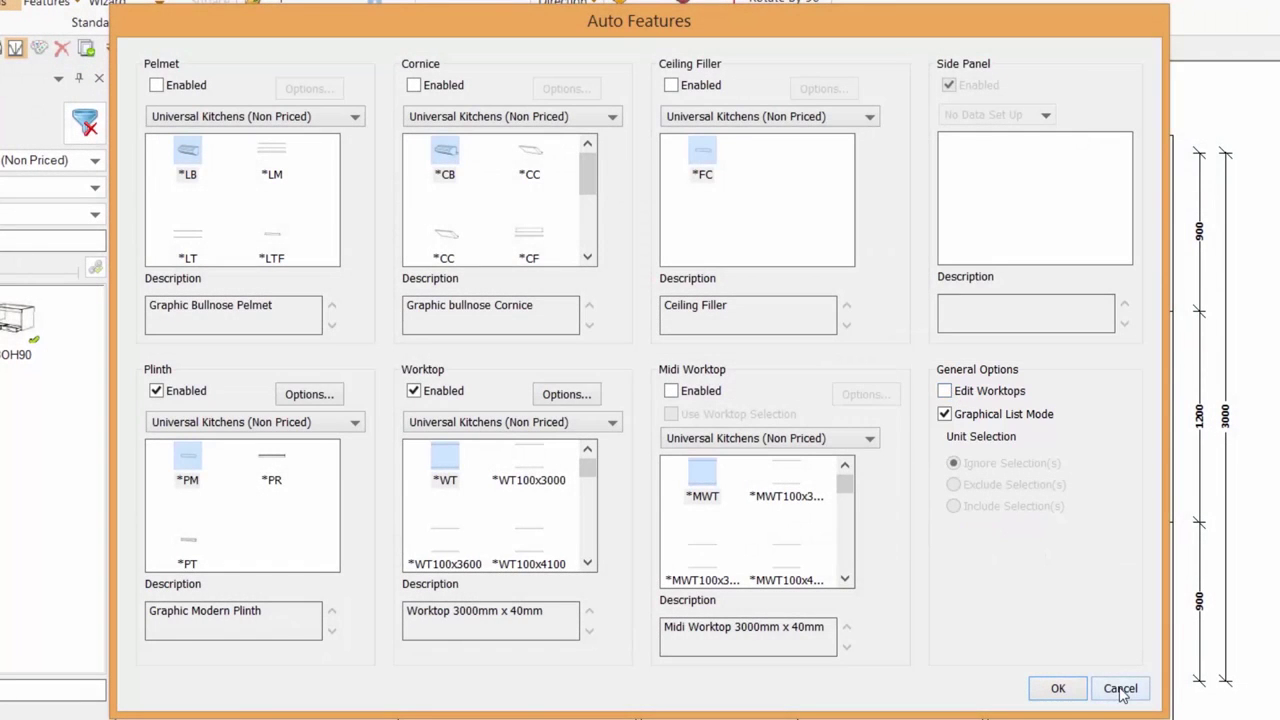
{"action": "left_click", "coordinate": [1120, 688]}
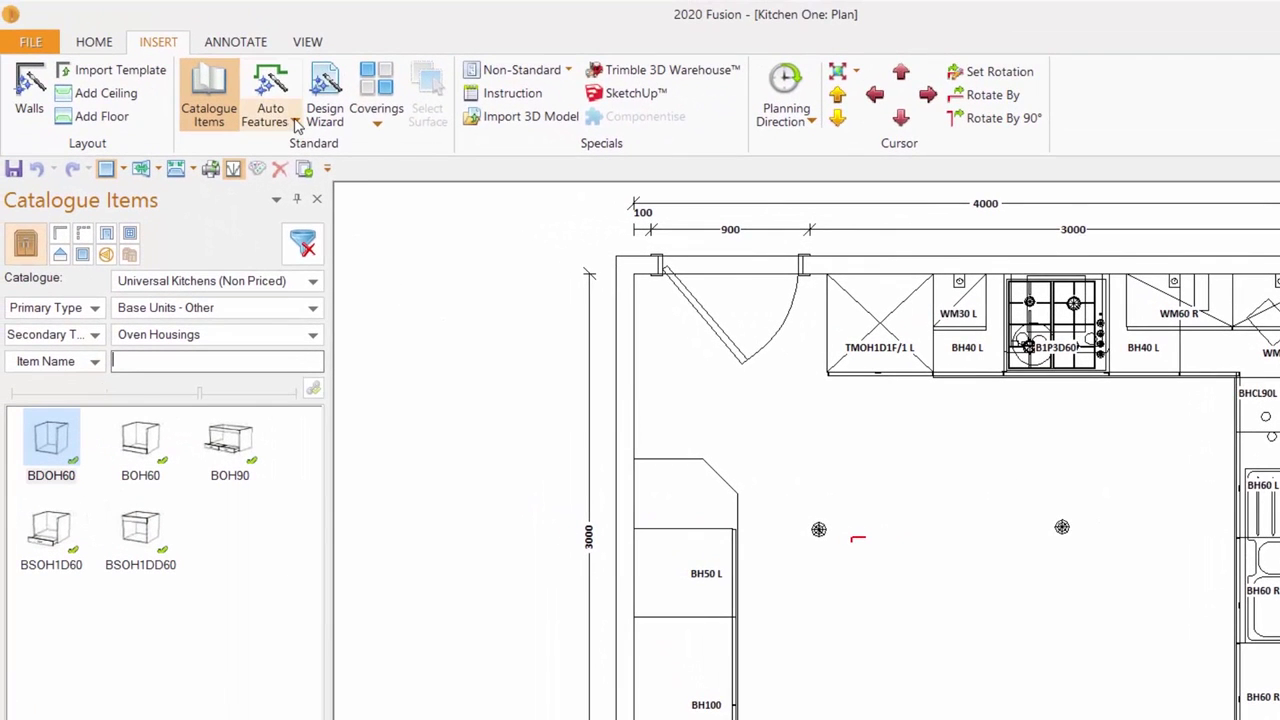
{"action": "left_click", "coordinate": [81, 2]}
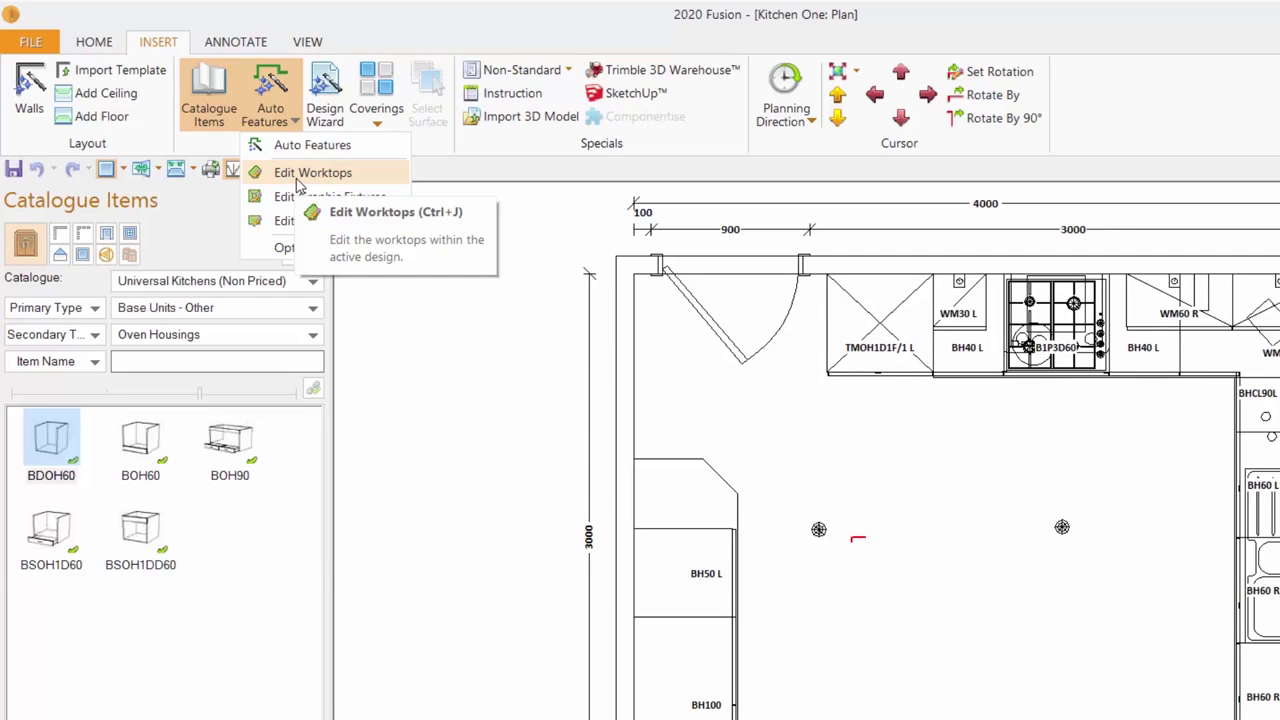
{"action": "left_click", "coordinate": [450, 465]}
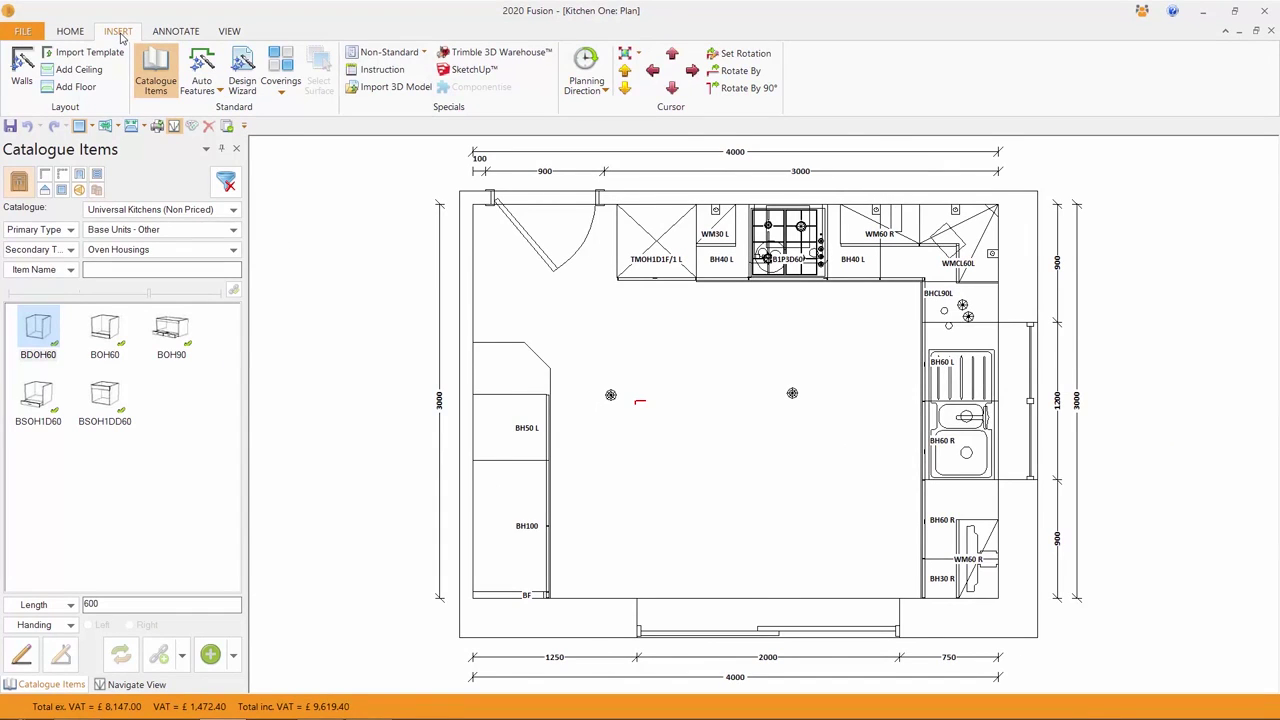
{"action": "left_click", "coordinate": [184, 36]}
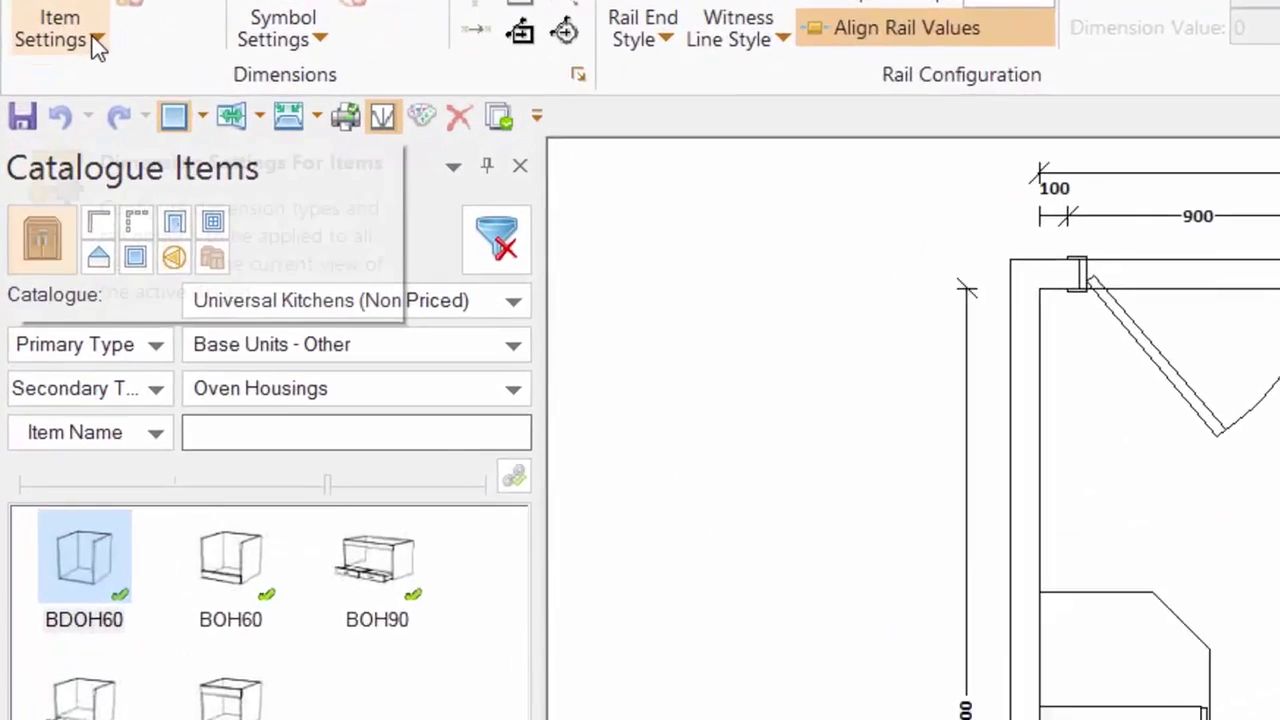
- Add base unit dimensions, then toggle Hide All off and back on
{"action": "left_click", "coordinate": [44, 90]}
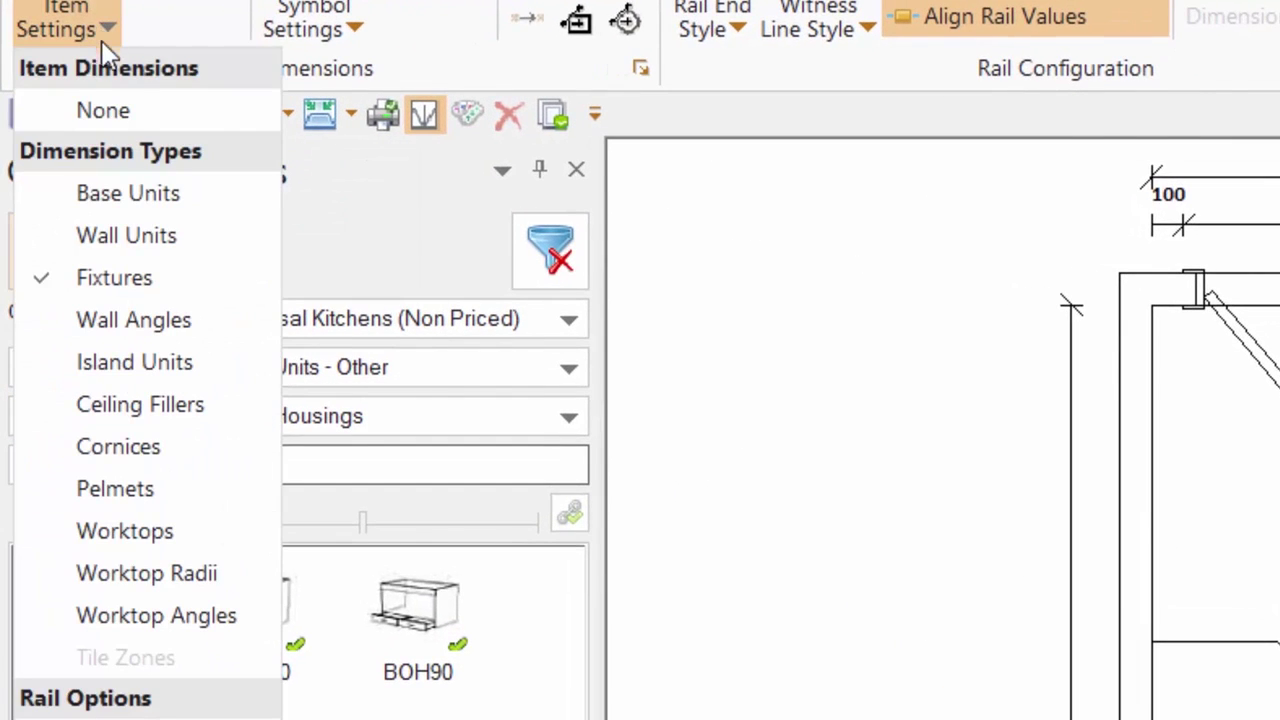
{"action": "left_click", "coordinate": [128, 193]}
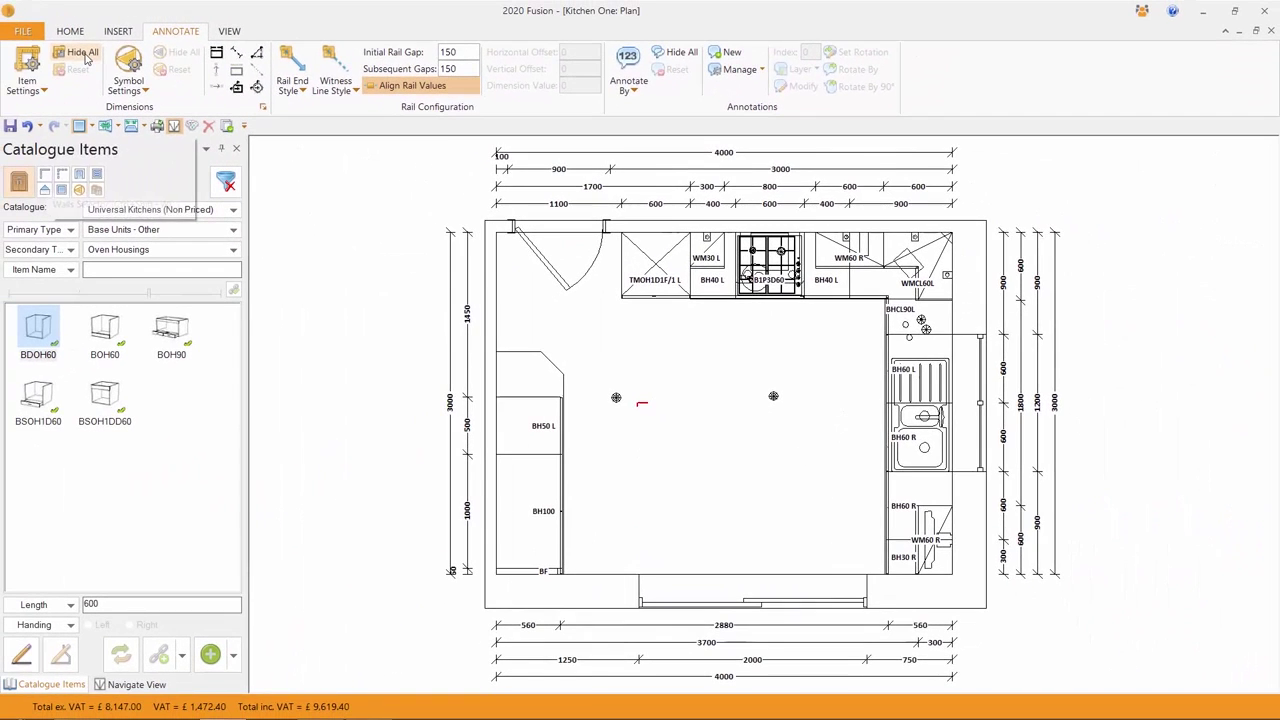
{"action": "left_click", "coordinate": [83, 53]}
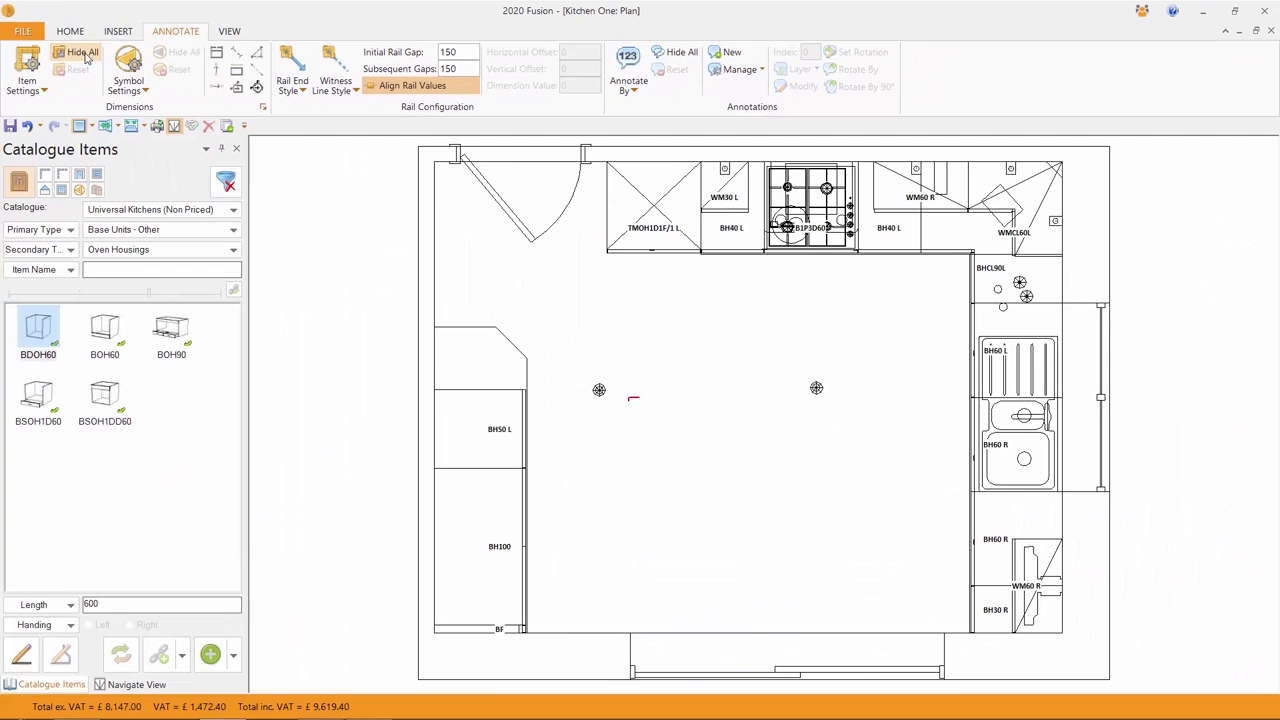
{"action": "left_click", "coordinate": [83, 53]}
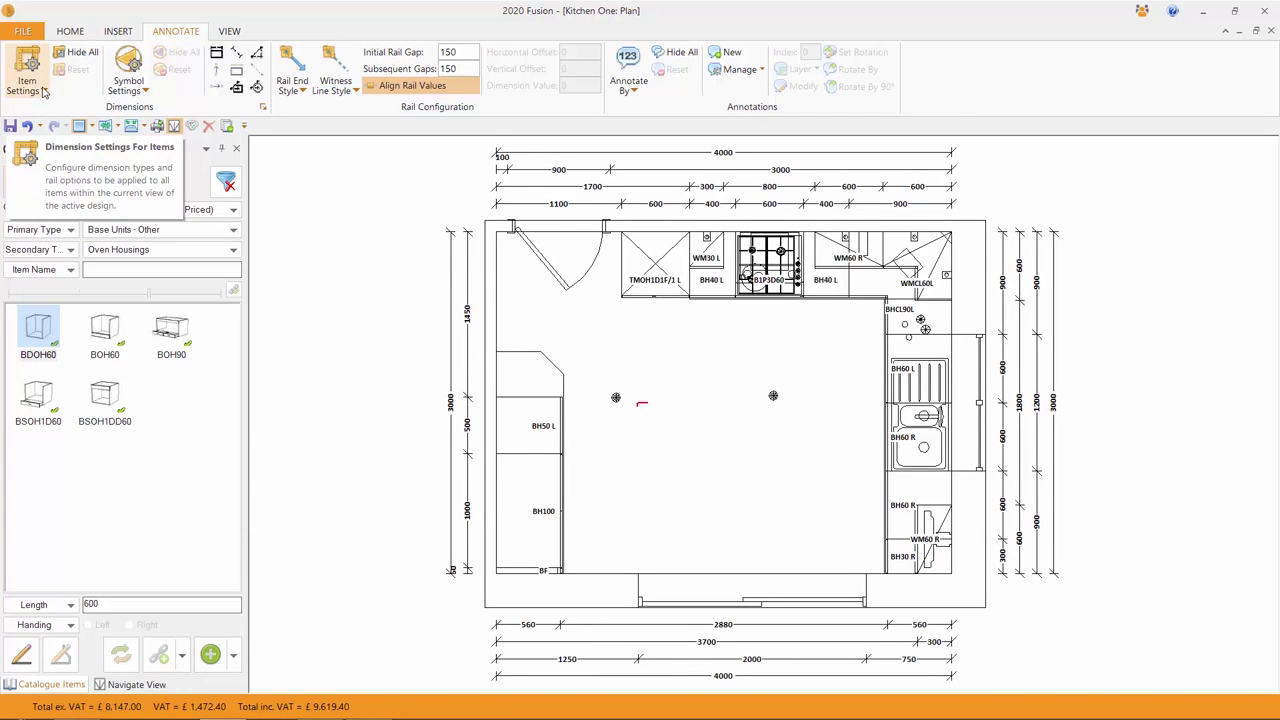
- Turn off both the base unit and wall unit dimensions
{"action": "left_click", "coordinate": [43, 91]}
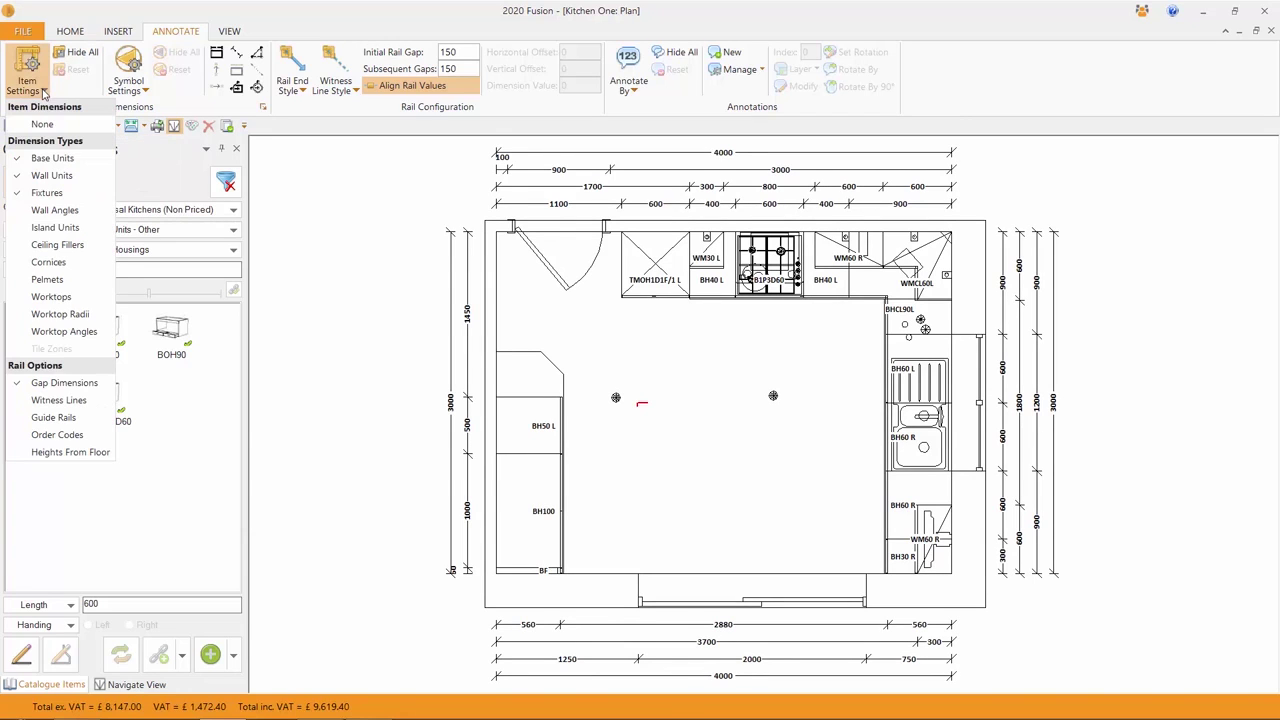
{"action": "left_click", "coordinate": [45, 158]}
{"action": "left_click", "coordinate": [40, 90]}
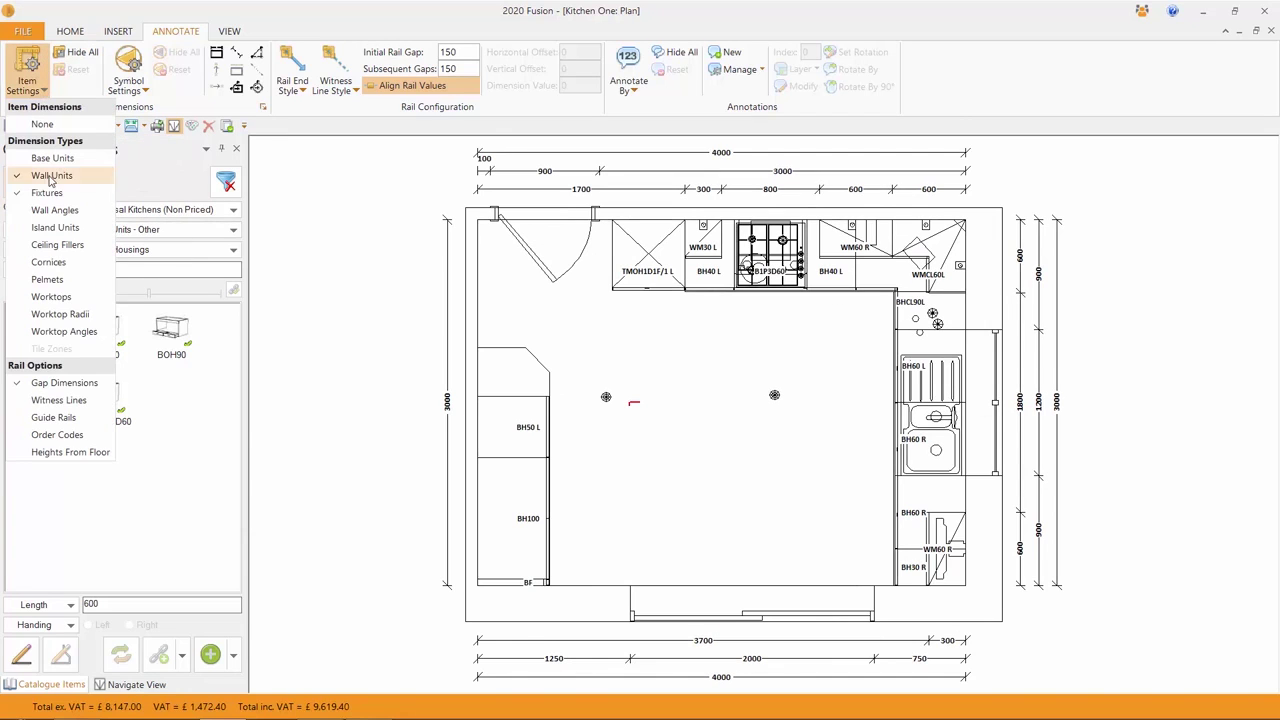
{"action": "left_click", "coordinate": [48, 175]}
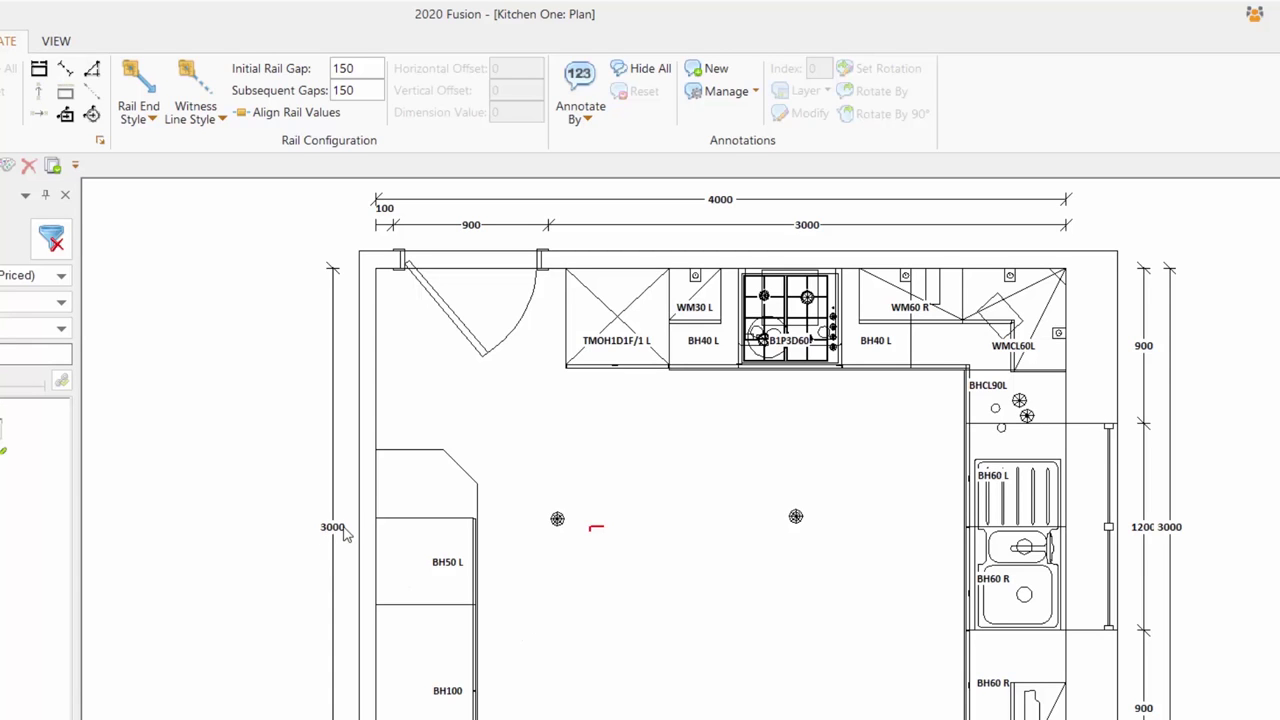
- Try None and Unit Name unit labels, then settle on Numeric Type/Position numbering
{"action": "left_click", "coordinate": [296, 116]}
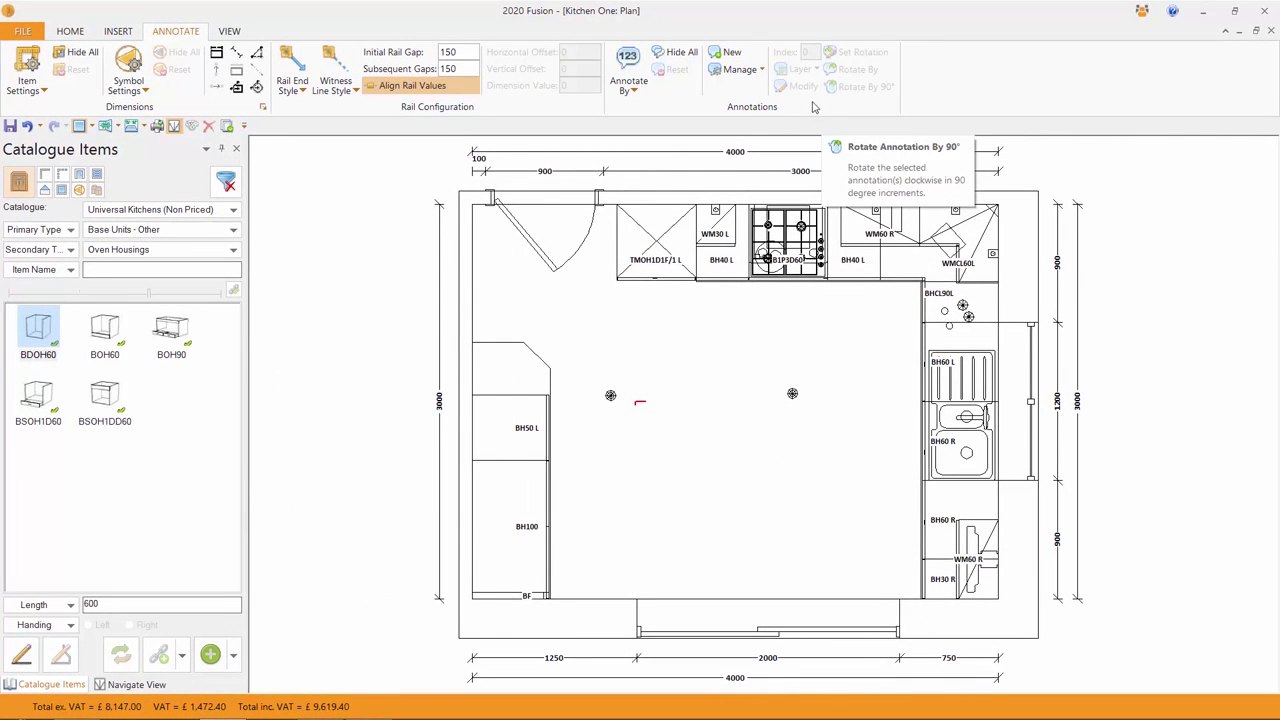
{"action": "left_click", "coordinate": [635, 93]}
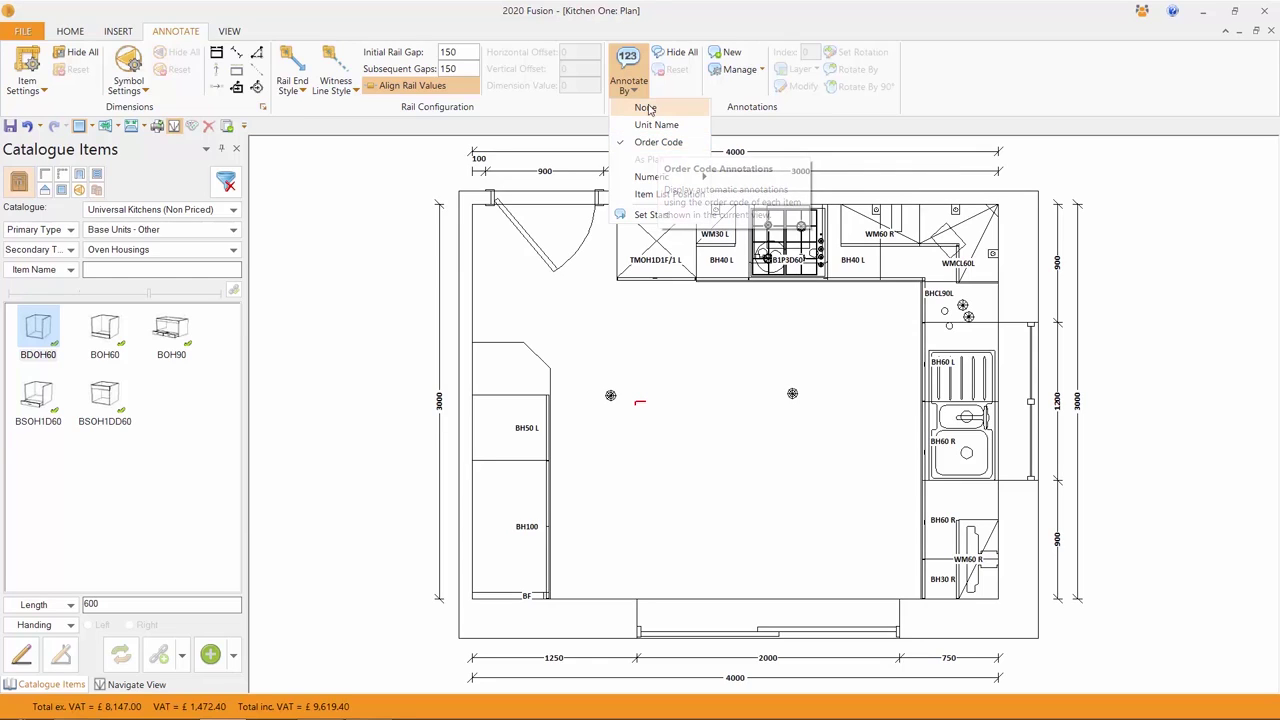
{"action": "left_click", "coordinate": [645, 108]}
{"action": "left_click", "coordinate": [632, 92]}
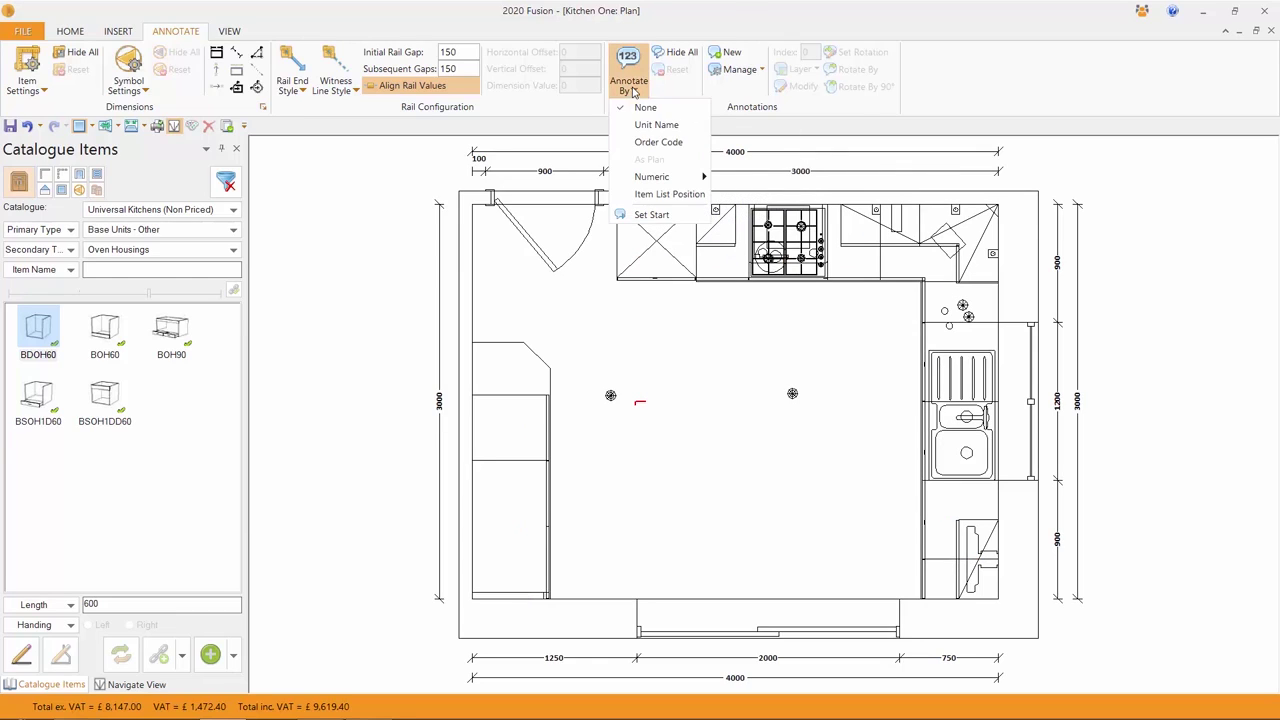
{"action": "left_click", "coordinate": [657, 131]}
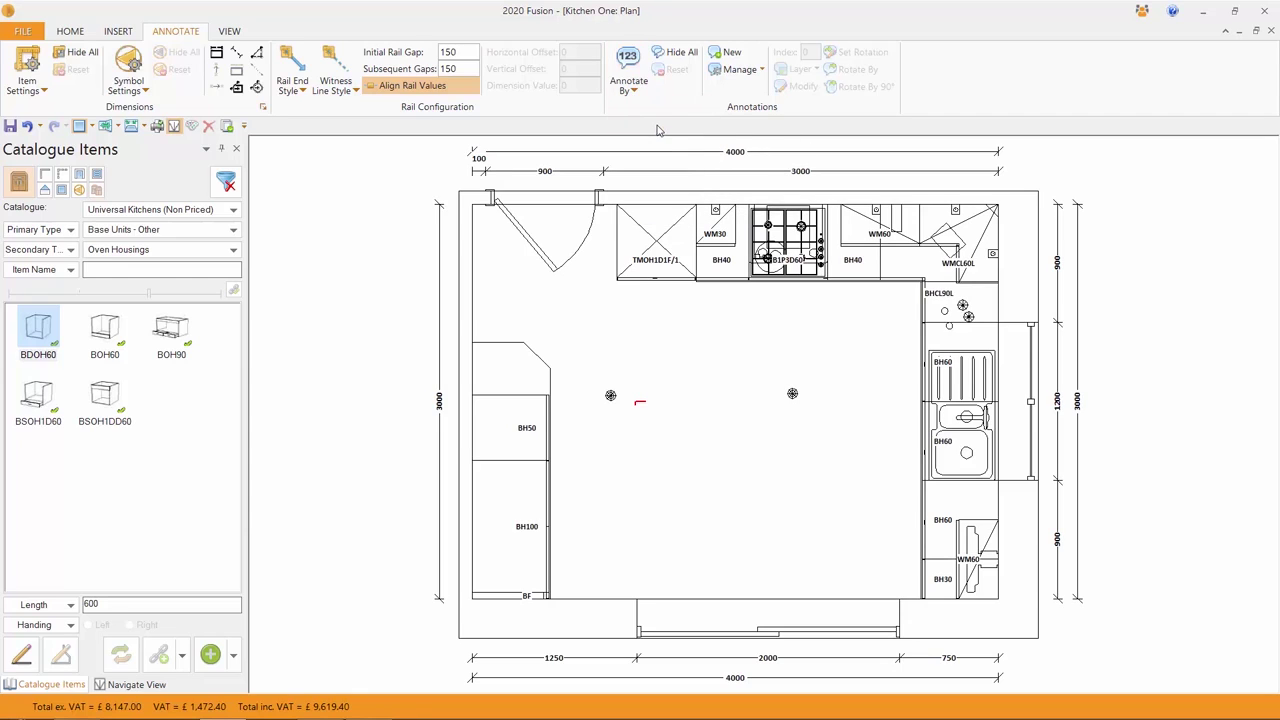
{"action": "left_click", "coordinate": [636, 91]}
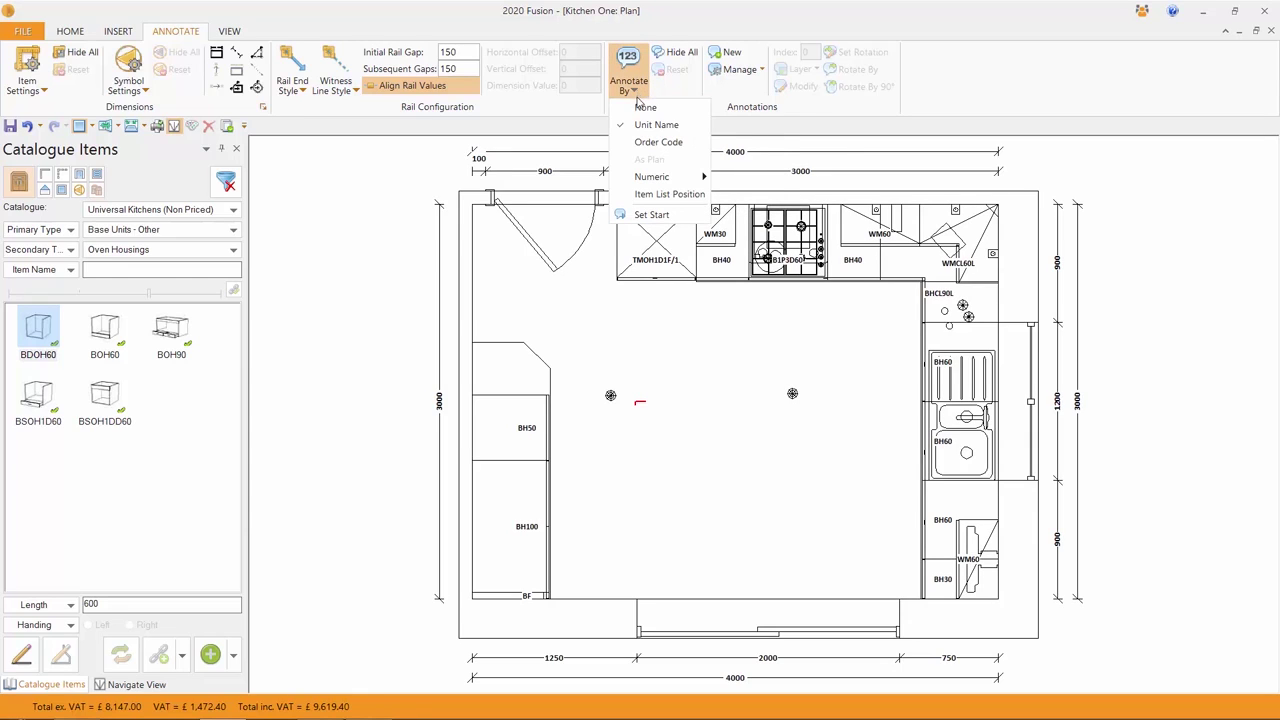
{"action": "mouse_move", "coordinate": [657, 178]}
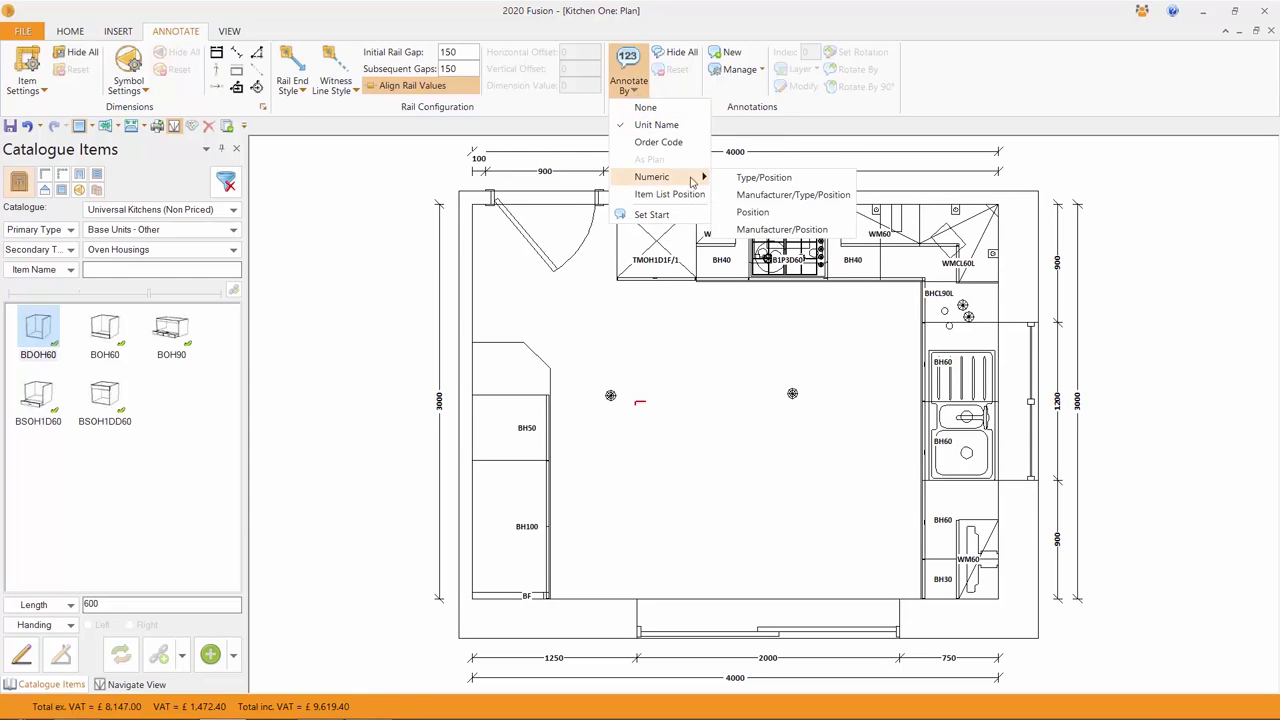
{"action": "left_click", "coordinate": [752, 179]}
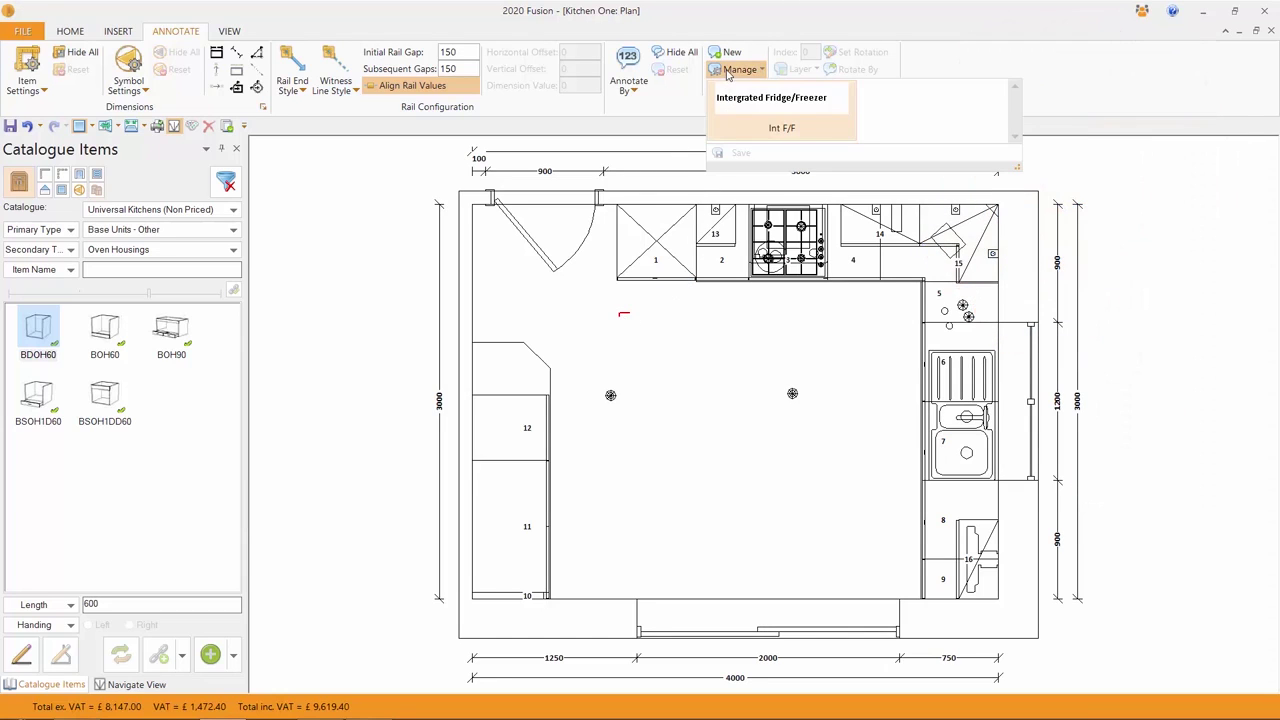
- Place the Intergrated Fridge/Freezer note on the Kitchen One plan
{"action": "left_click", "coordinate": [755, 98]}
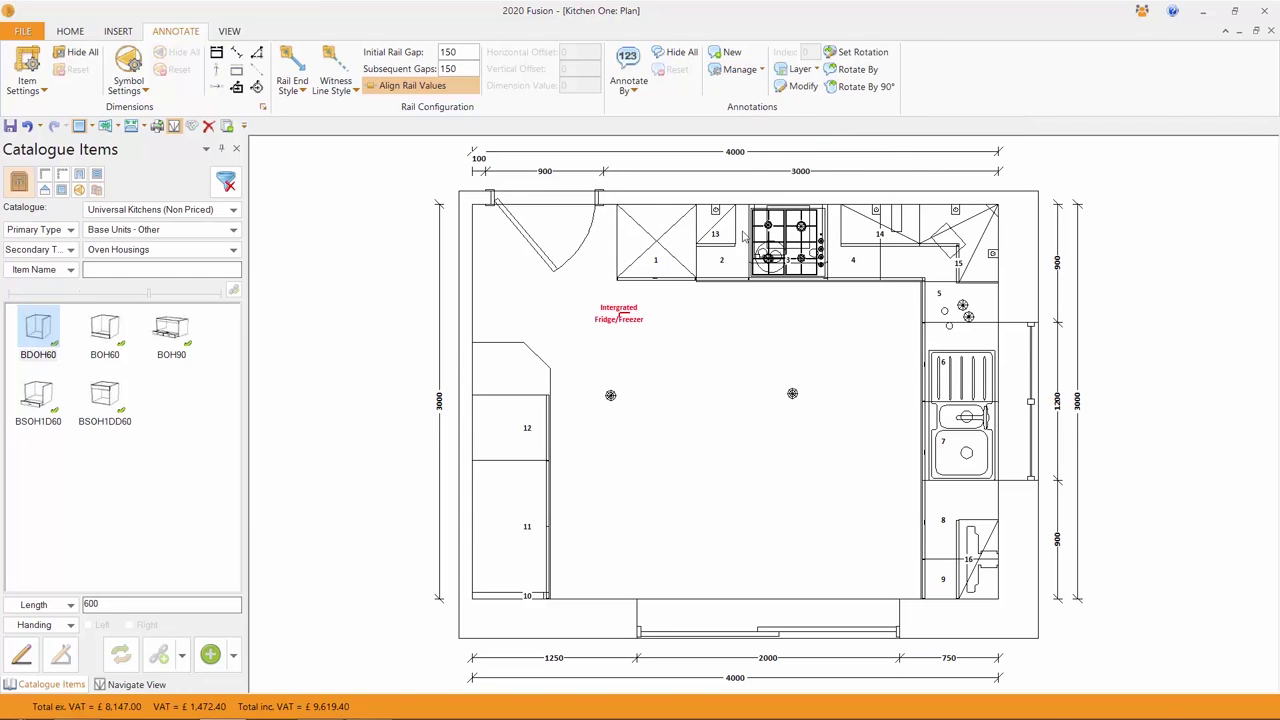
{"action": "left_click", "coordinate": [710, 410]}
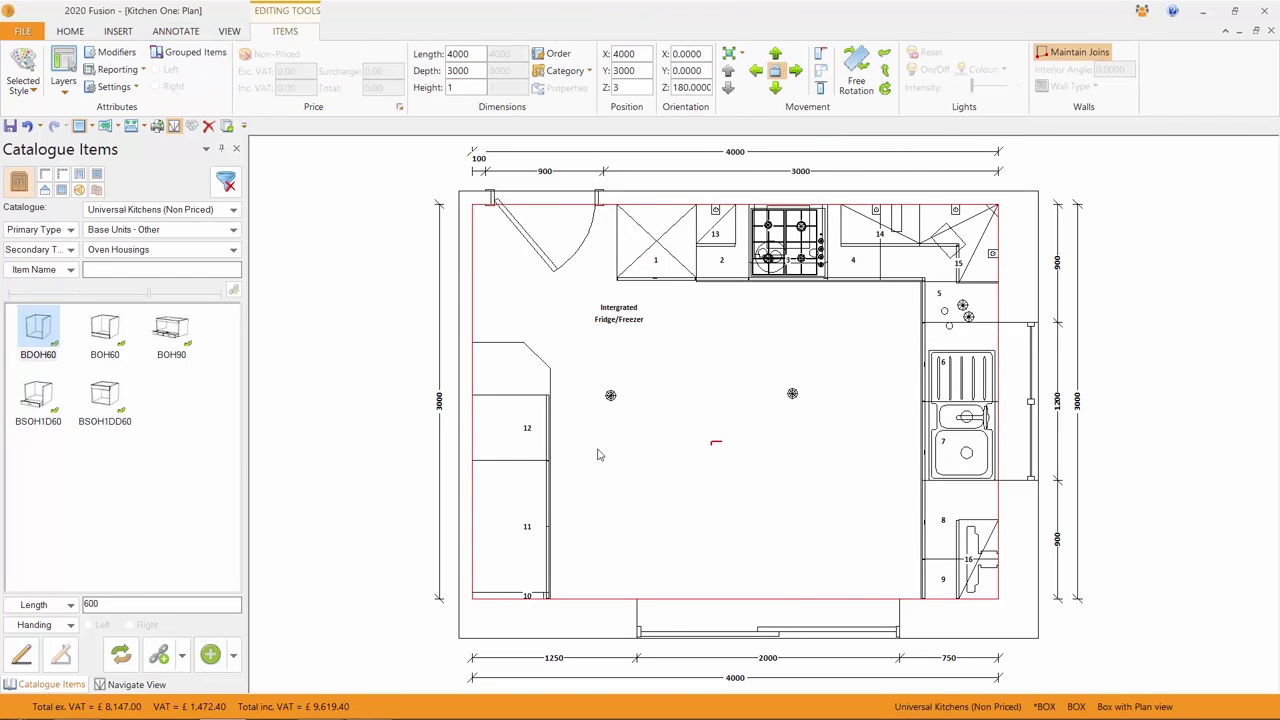
{"action": "left_click", "coordinate": [365, 440]}
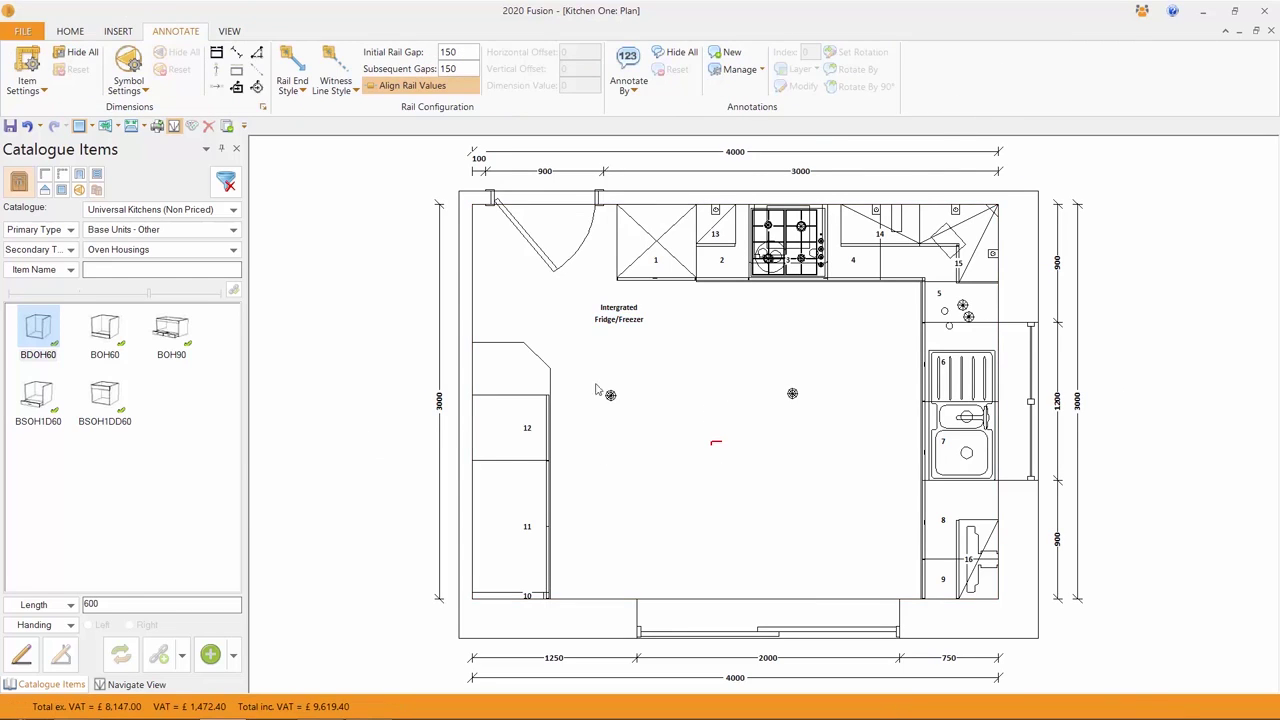
- Drag the note's leader line so its arrow points to unit 1
{"action": "left_click", "coordinate": [617, 318]}
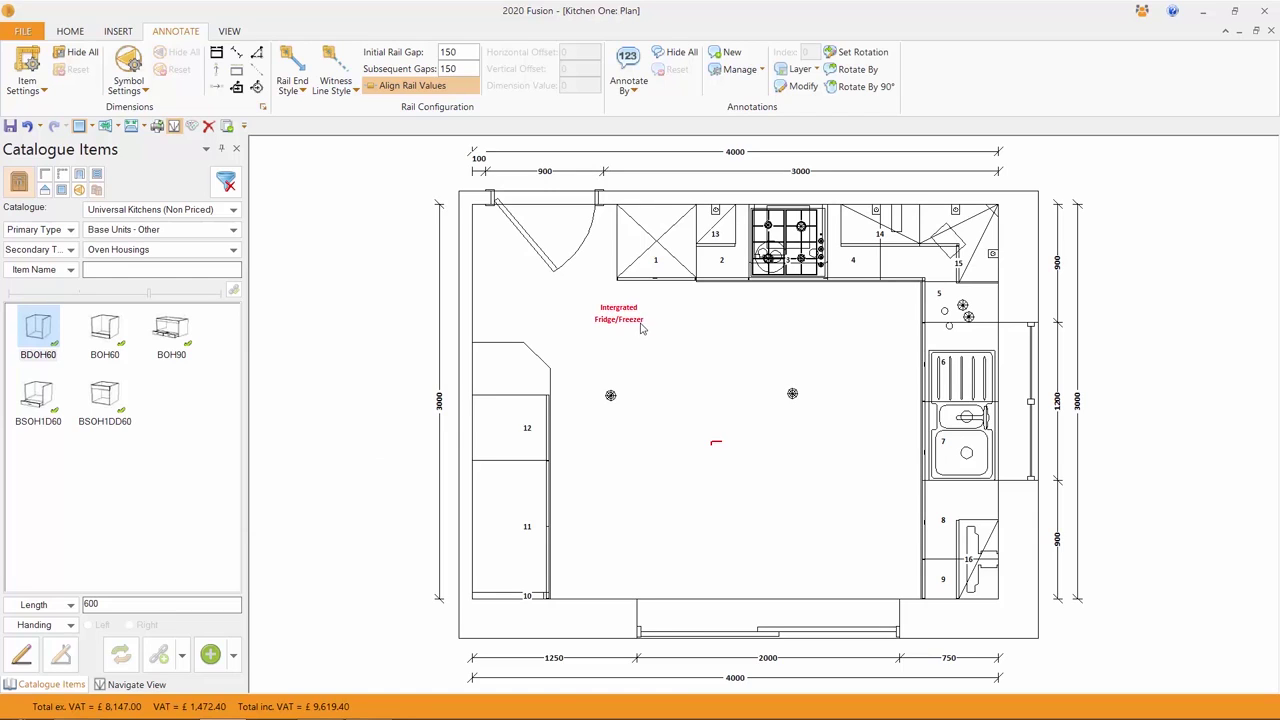
{"action": "left_click_drag", "start_coordinate": [627, 319], "coordinate": [640, 282]}
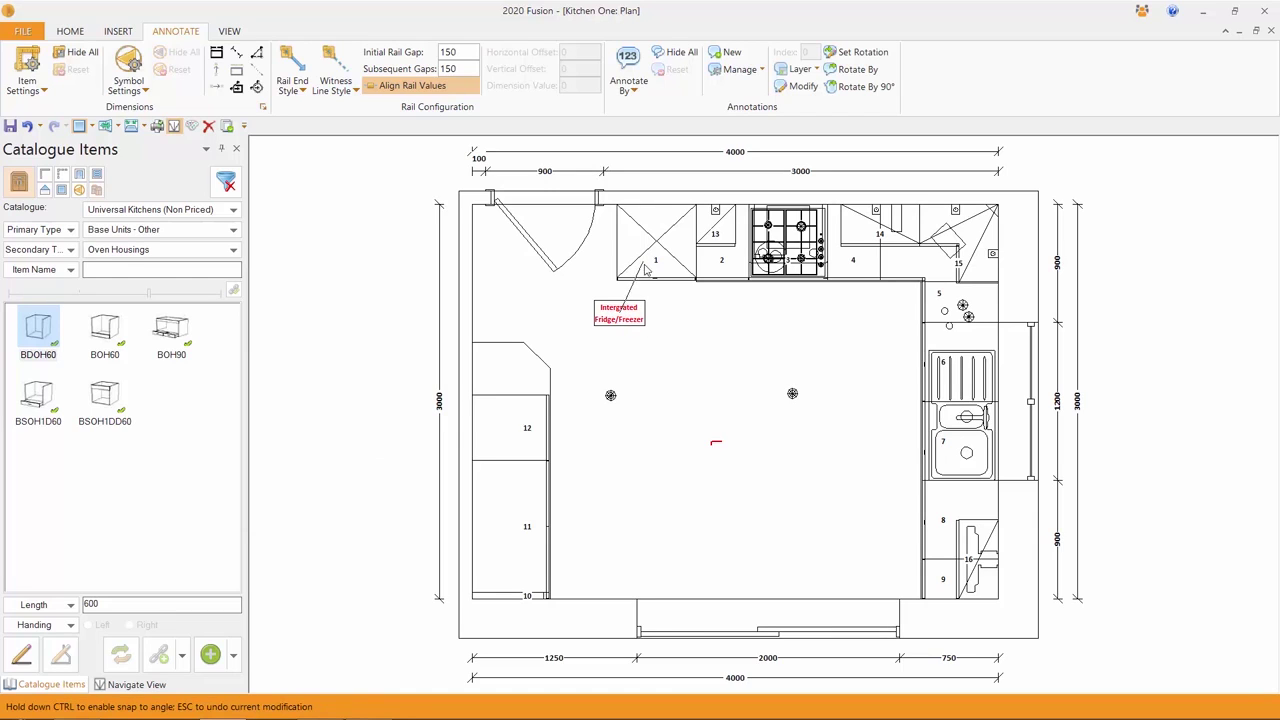
{"action": "left_click", "coordinate": [649, 275]}
{"action": "left_click", "coordinate": [705, 443]}
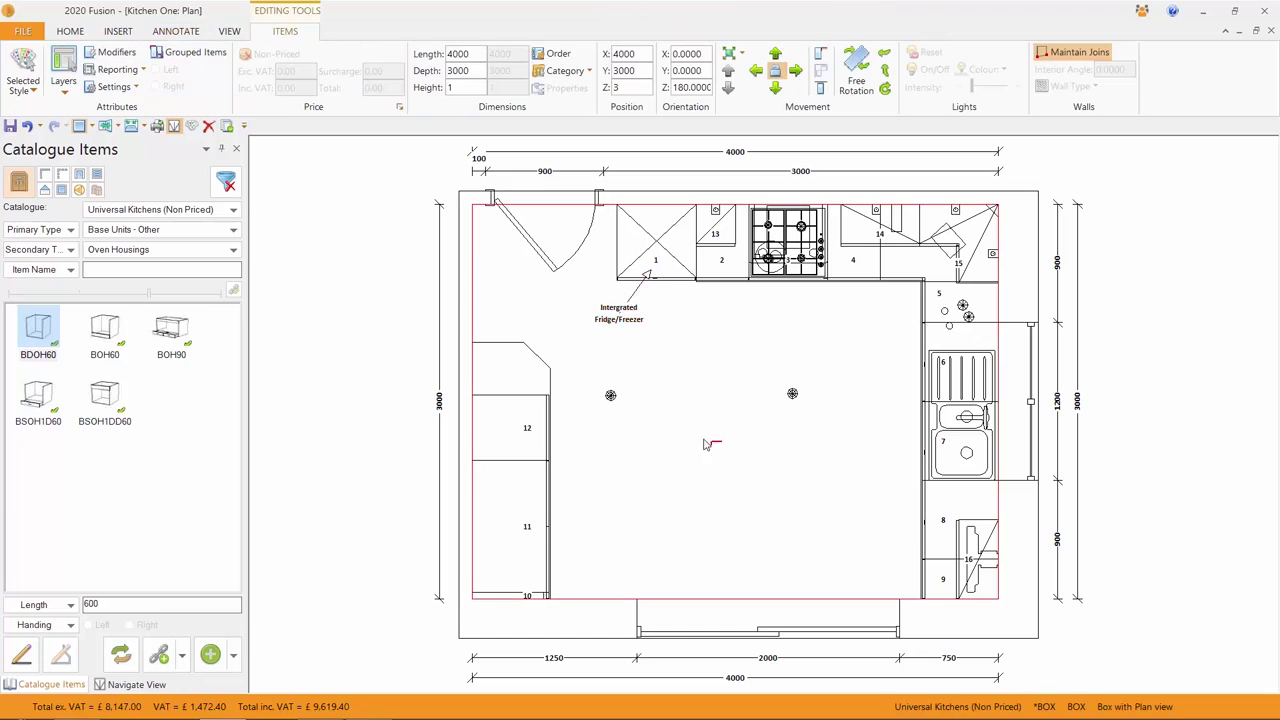
{"action": "left_click", "coordinate": [1193, 387]}
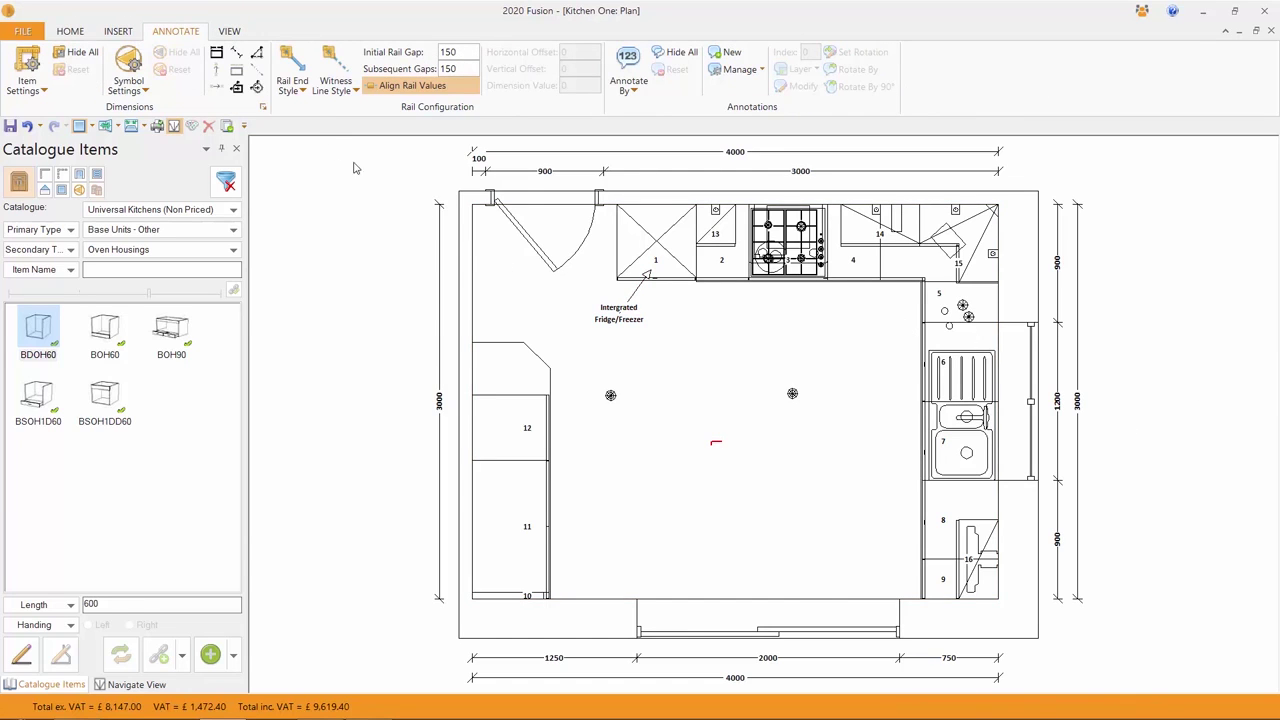
{"action": "left_click", "coordinate": [229, 31]}
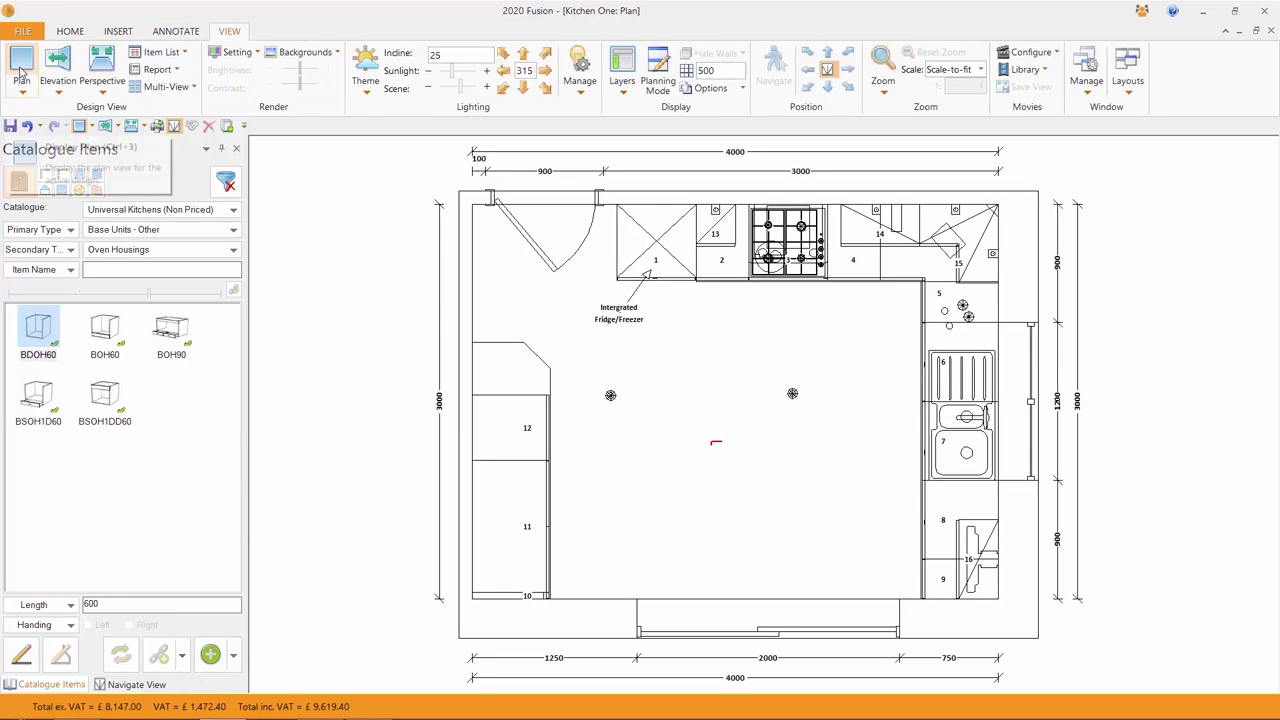
- Cycle through Elevation, Perspective and Plan views, then switch to Elevation from the right-click menu
{"action": "left_click", "coordinate": [57, 64]}
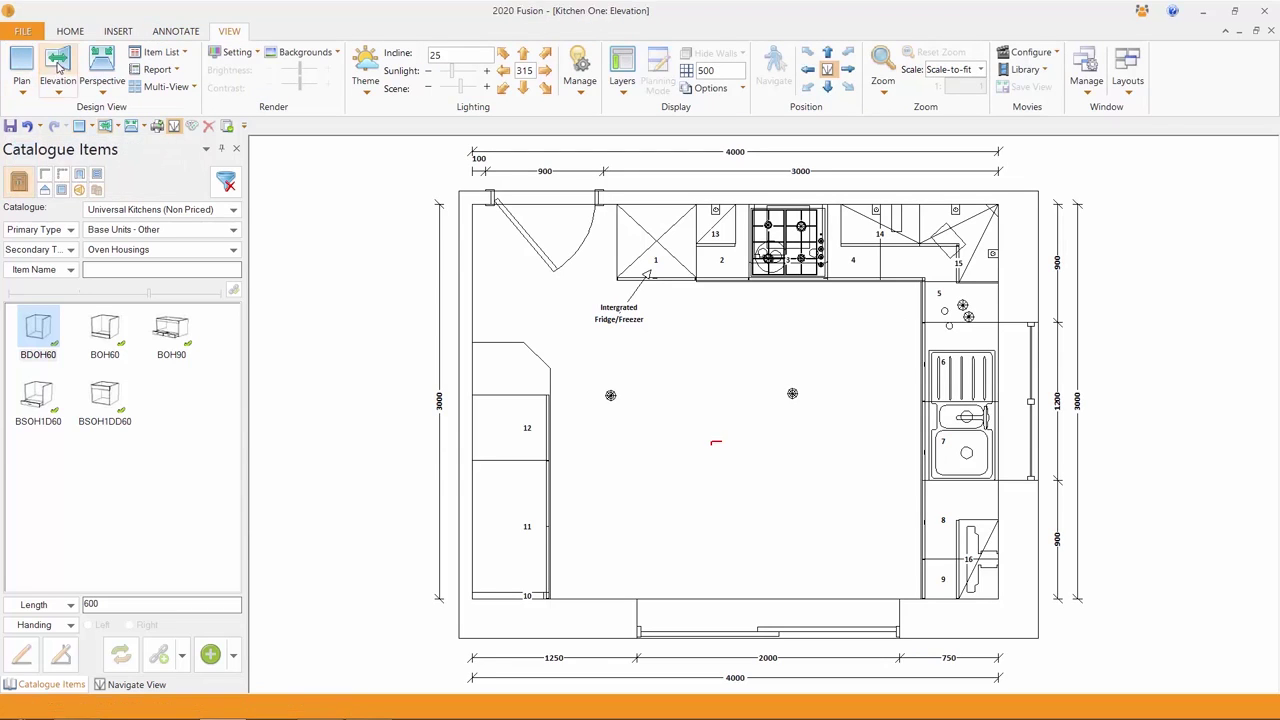
{"action": "left_click", "coordinate": [102, 64]}
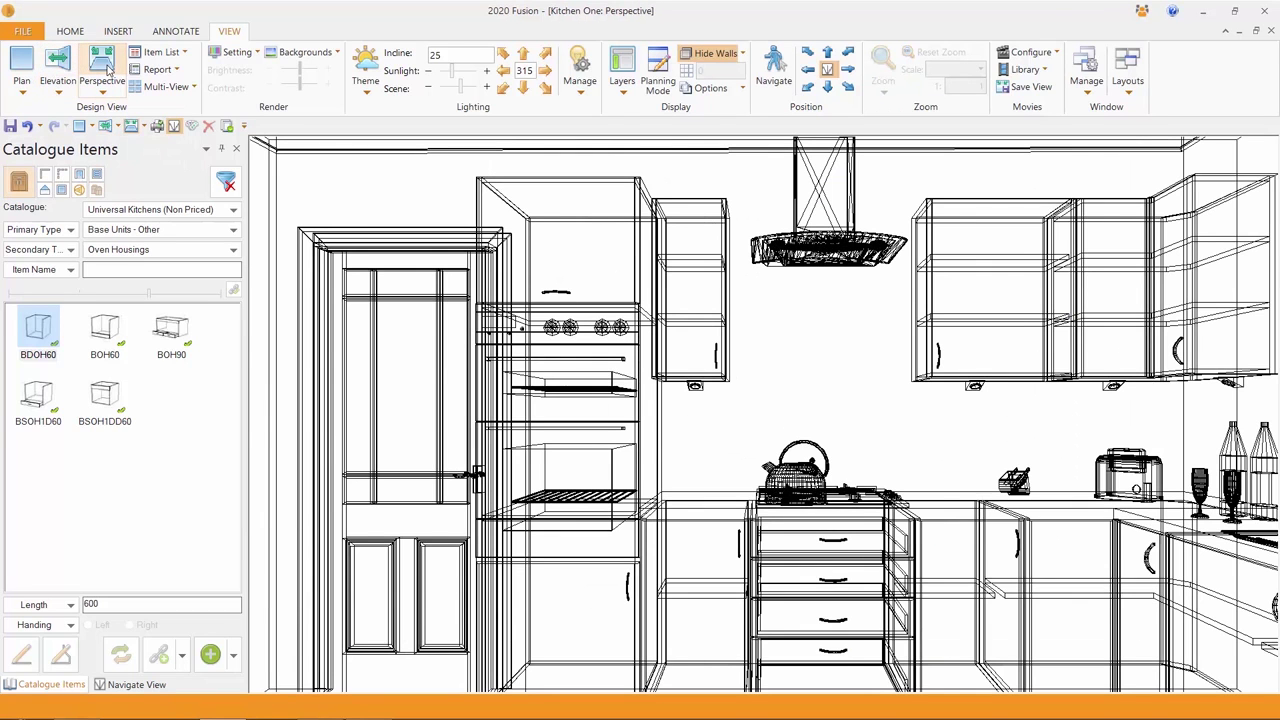
{"action": "left_click", "coordinate": [21, 64]}
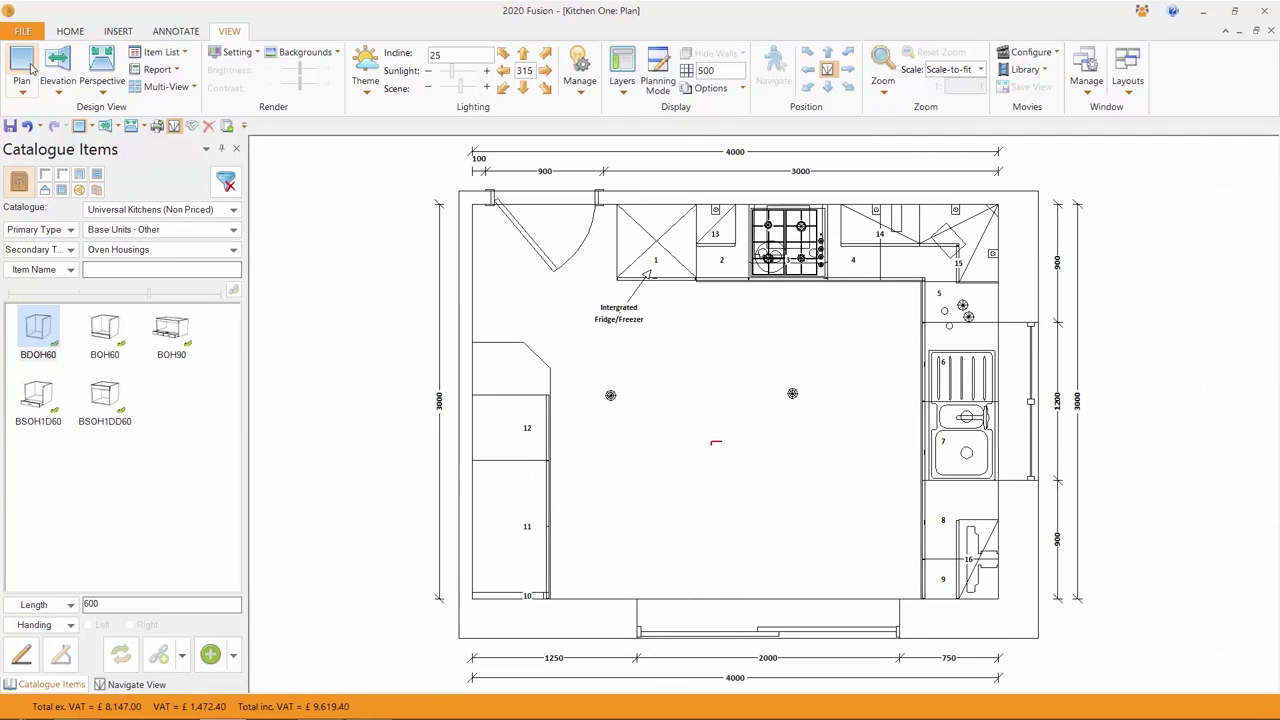
{"action": "right_click", "coordinate": [689, 383]}
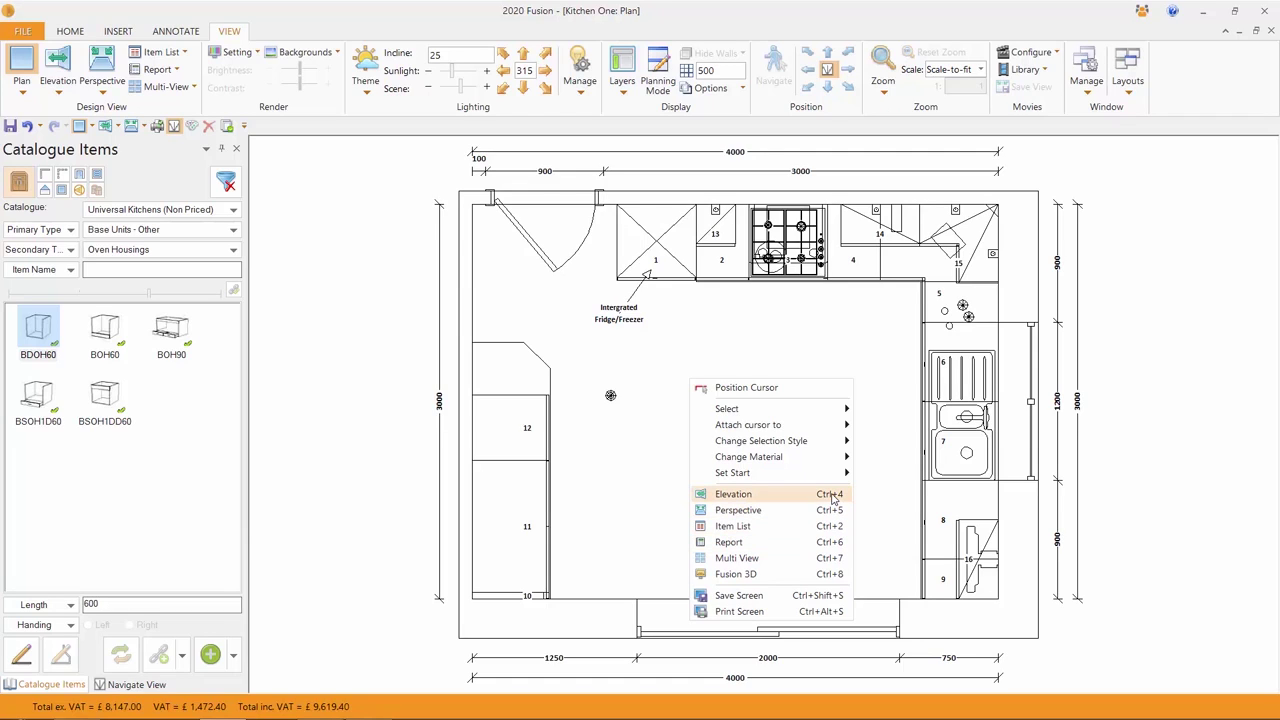
{"action": "left_click", "coordinate": [833, 494]}
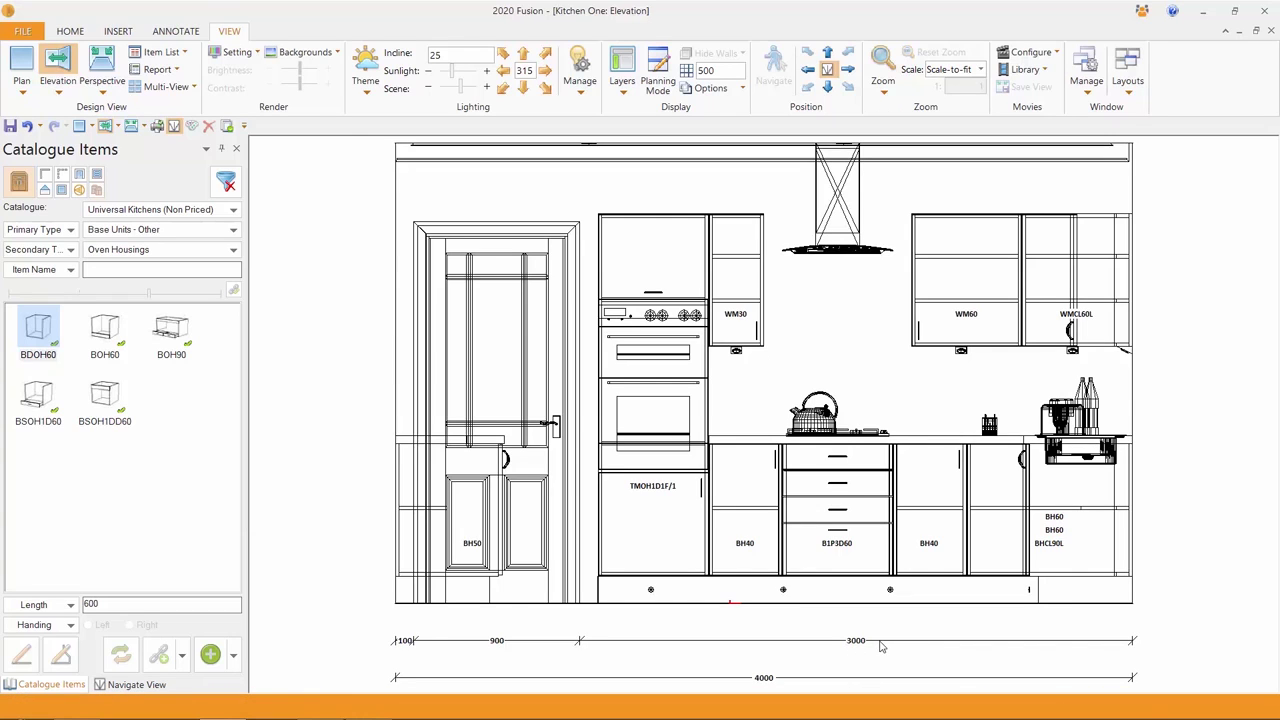
{"action": "left_click", "coordinate": [177, 31]}
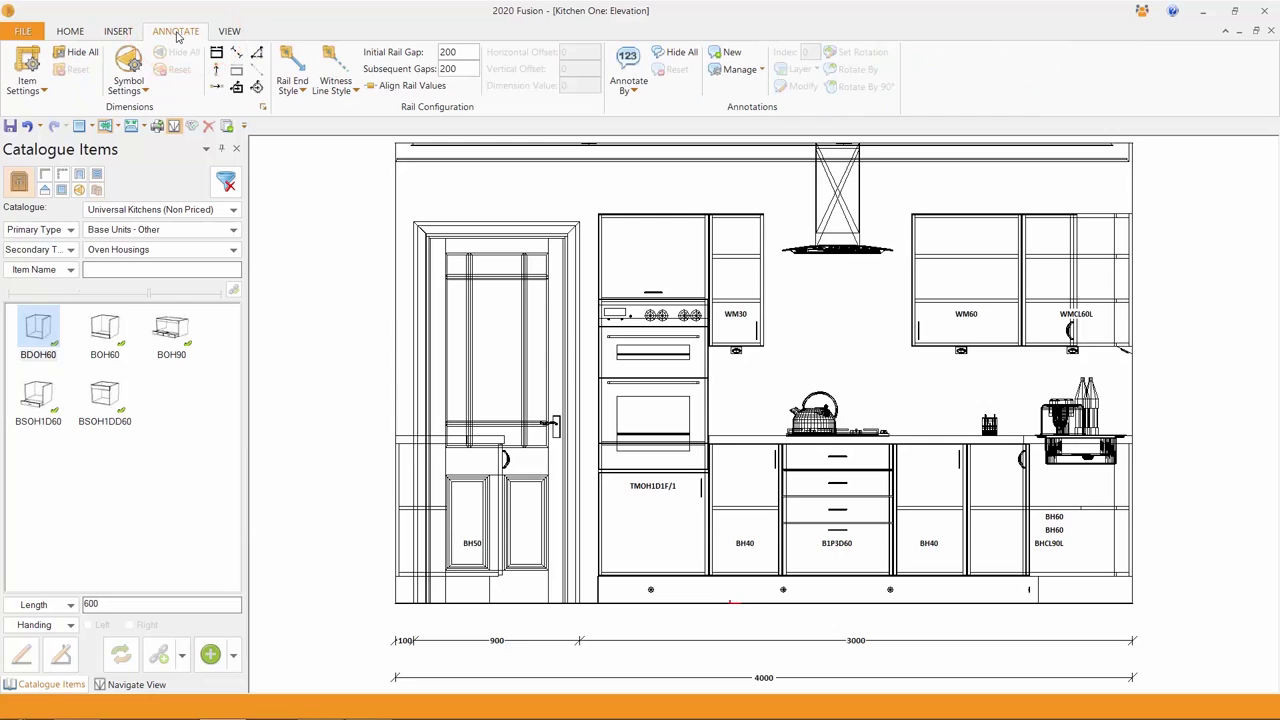
- Set Annotate By to None so unit labels vanish while the dimension lines stay visible
{"action": "left_click", "coordinate": [636, 91]}
{"action": "left_click", "coordinate": [646, 107]}
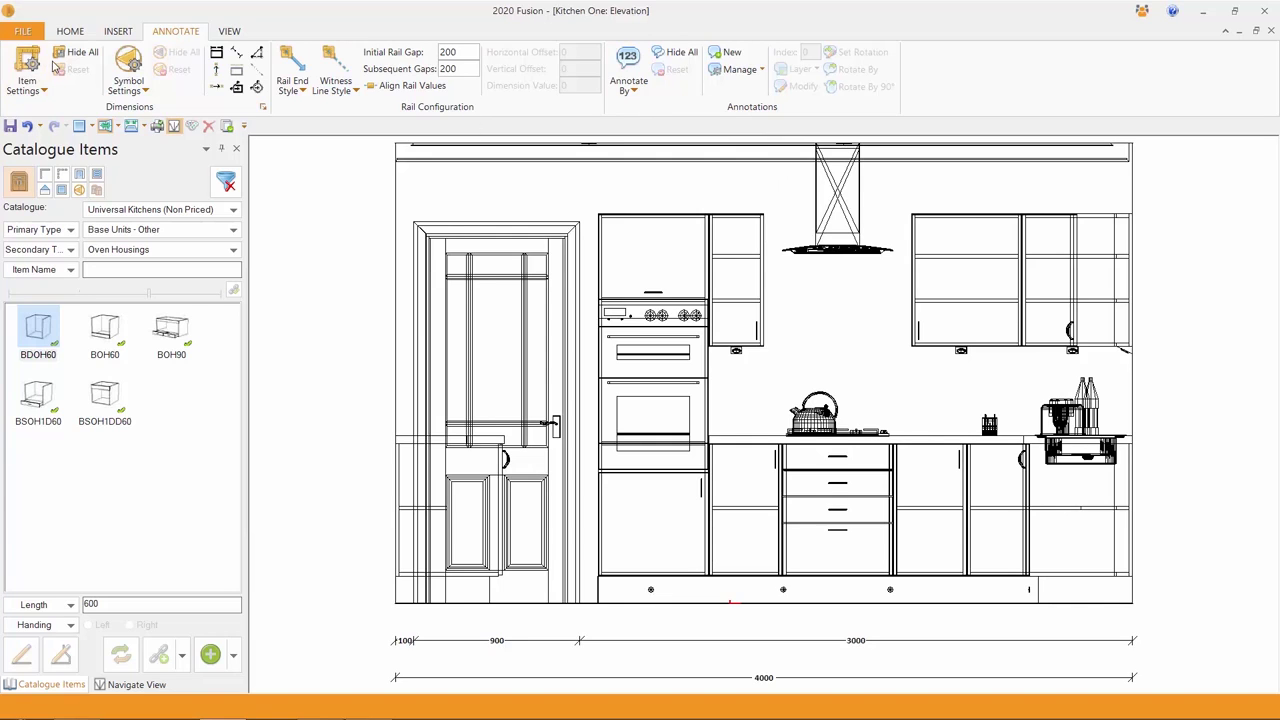
{"action": "left_click", "coordinate": [82, 53]}
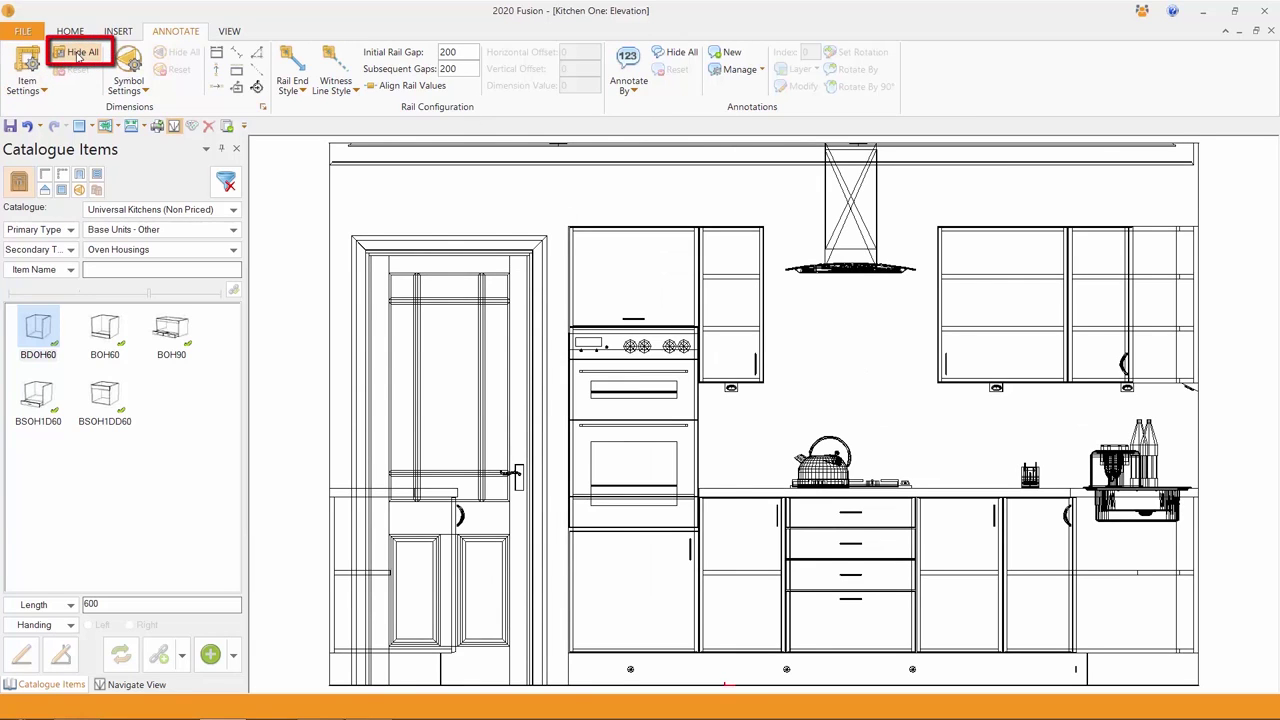
{"action": "left_click", "coordinate": [80, 53]}
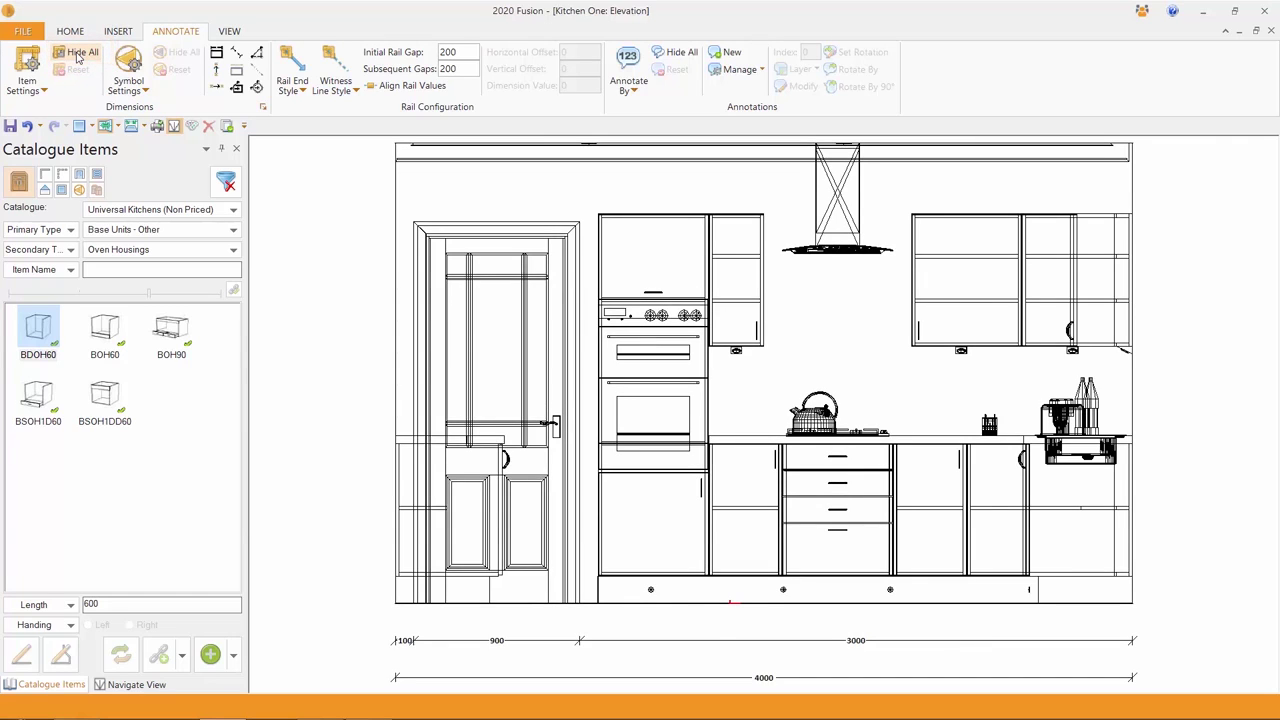
{"action": "left_click", "coordinate": [231, 32]}
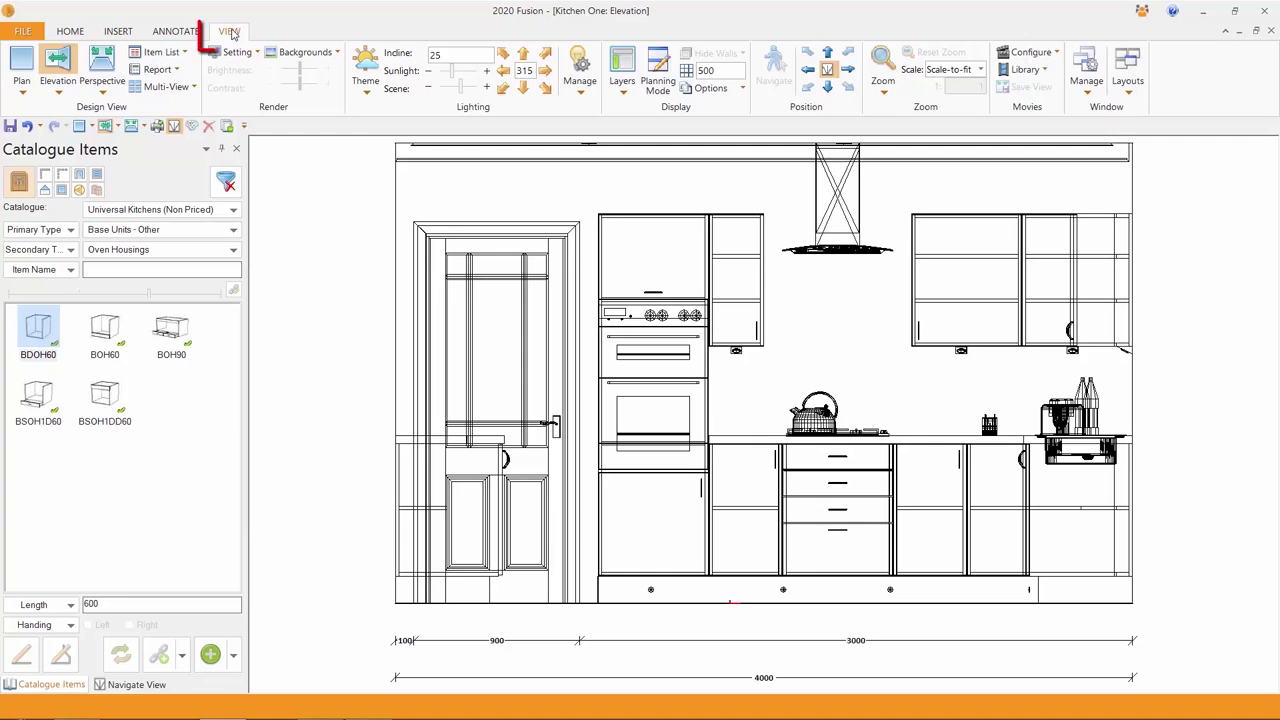
- Switch Kitchen One to a 3D perspective (Ctrl+5) rendered at Preview quality
{"action": "key", "text": "ctrl+5"}
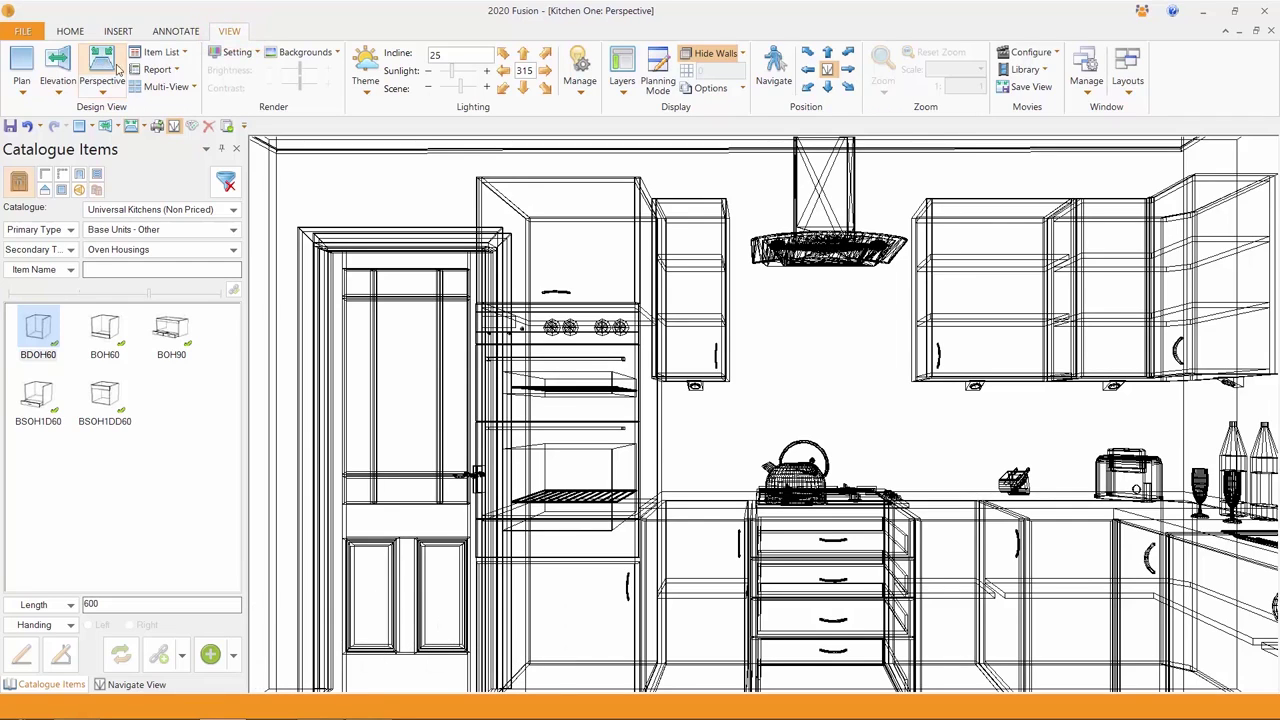
{"action": "left_click", "coordinate": [245, 57]}
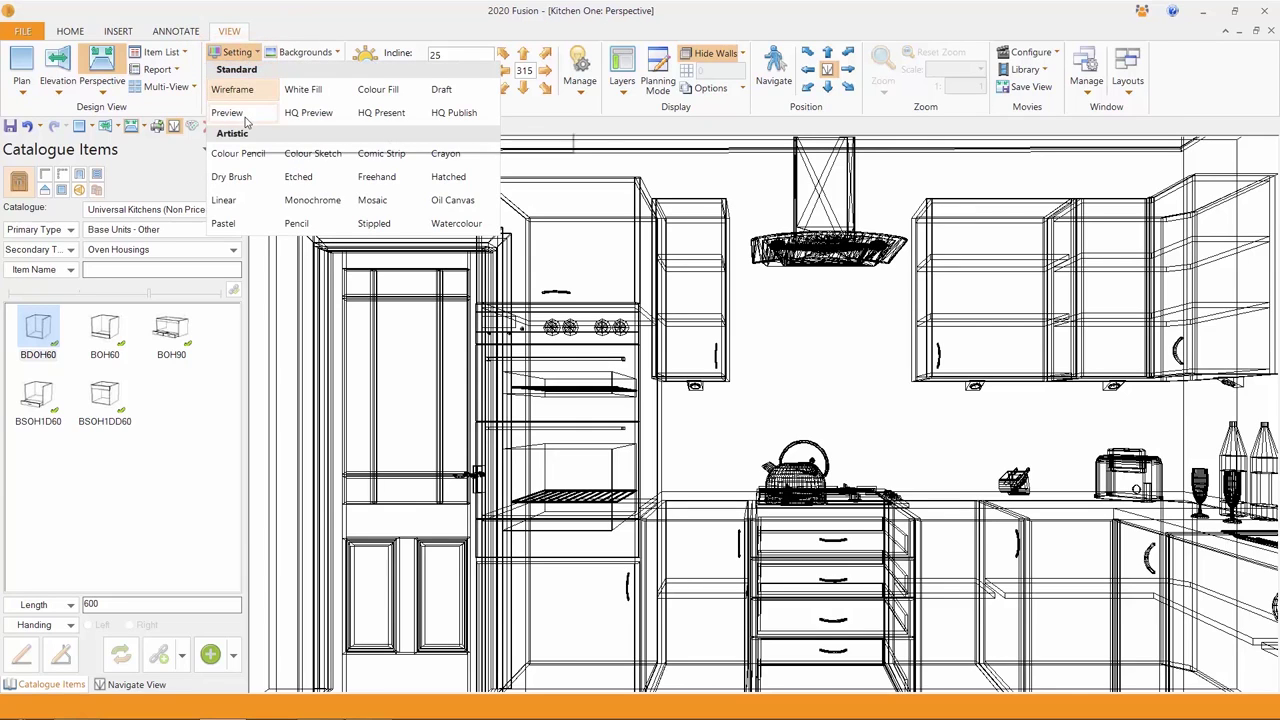
{"action": "left_click", "coordinate": [228, 112]}
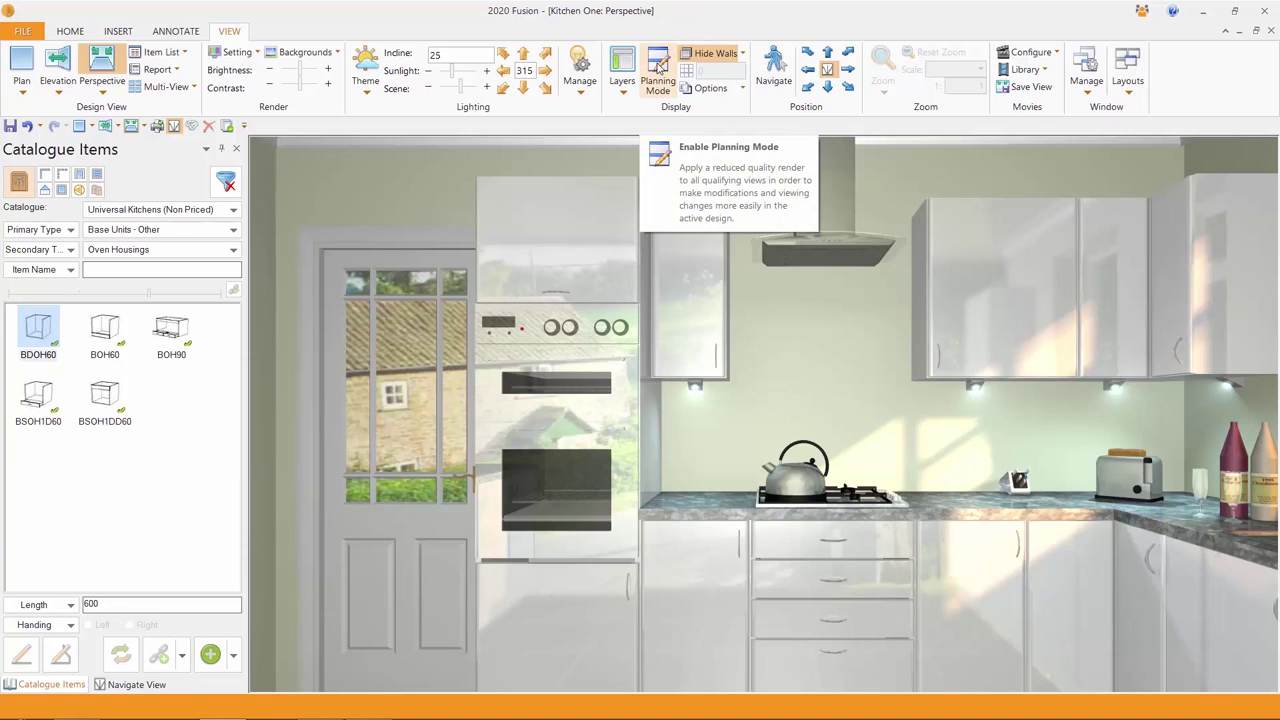
- Place the camera at the room's lower-left corner facing the window, then render at full quality
{"action": "left_click", "coordinate": [659, 66]}
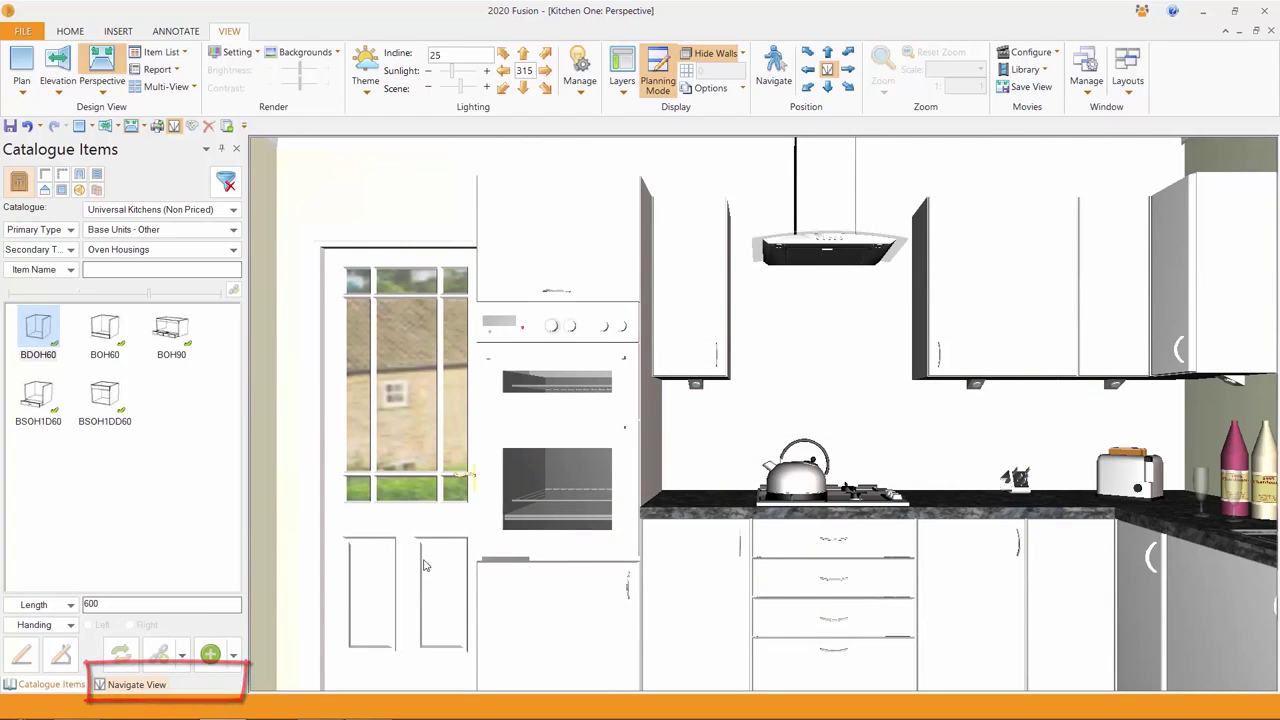
{"action": "left_click", "coordinate": [827, 71]}
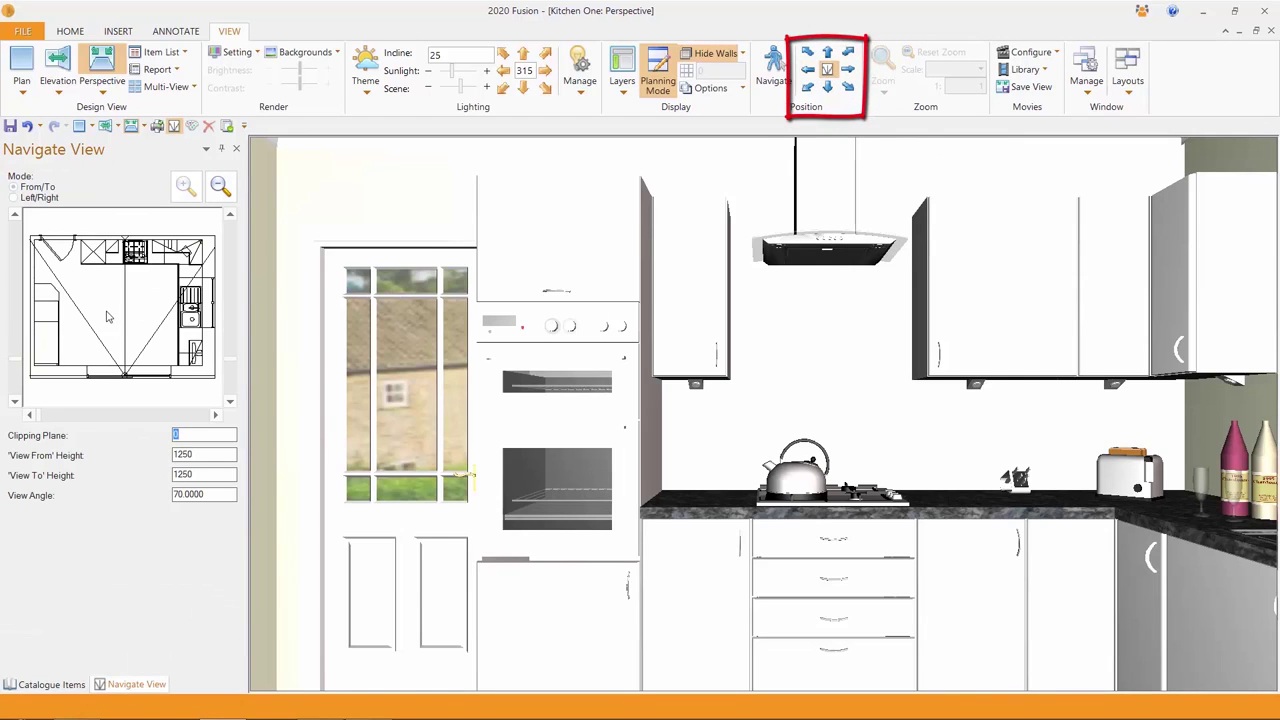
{"action": "left_click_drag", "start_coordinate": [67, 358], "coordinate": [105, 312]}
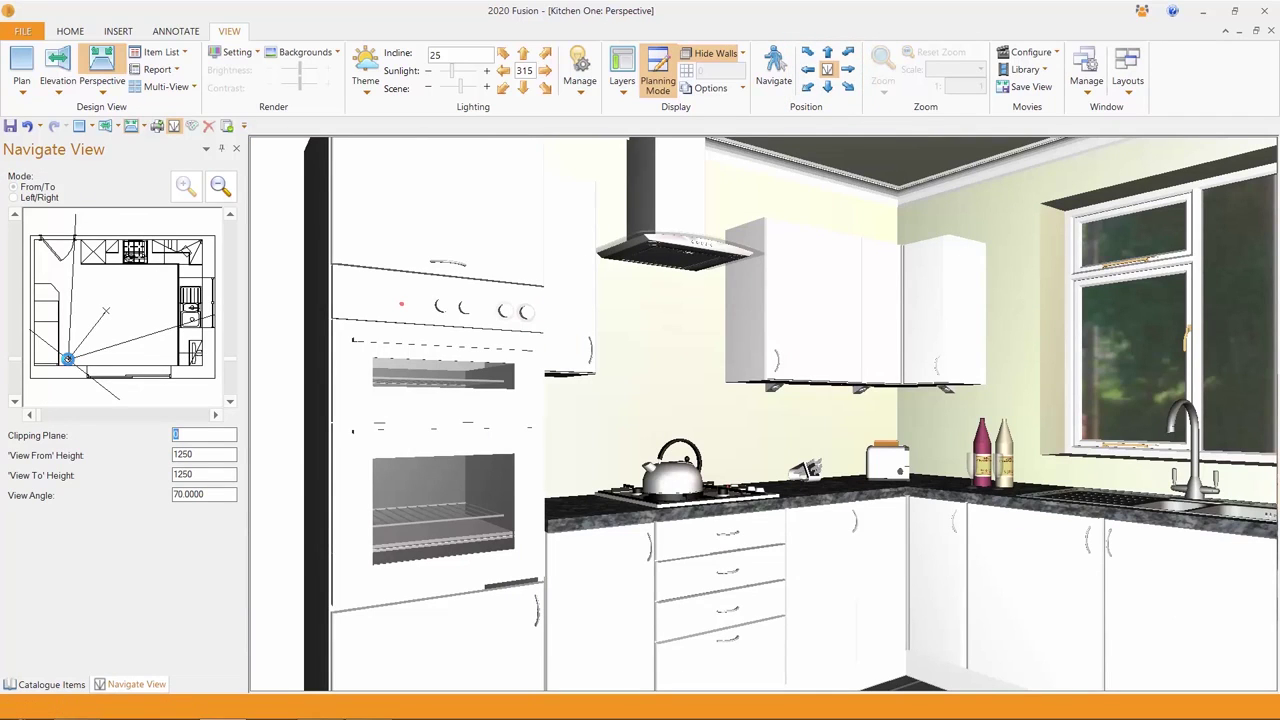
{"action": "left_click", "coordinate": [656, 66]}
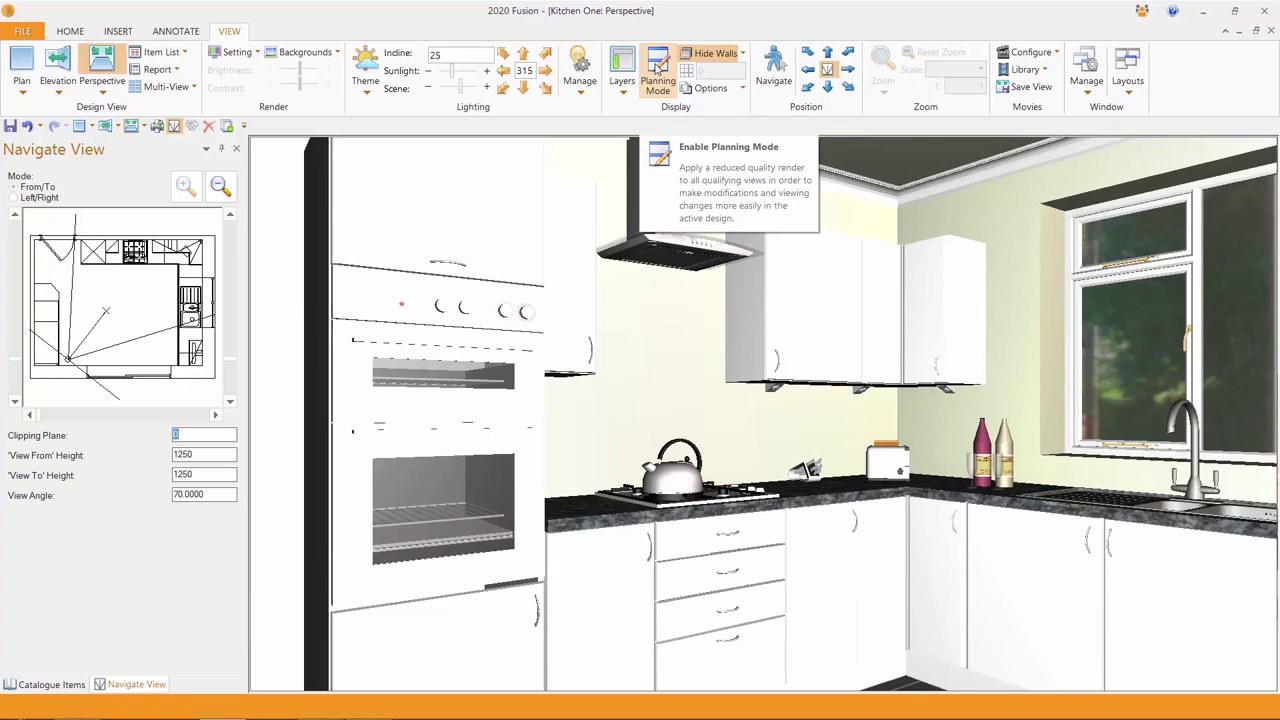
{"action": "left_click", "coordinate": [656, 67]}
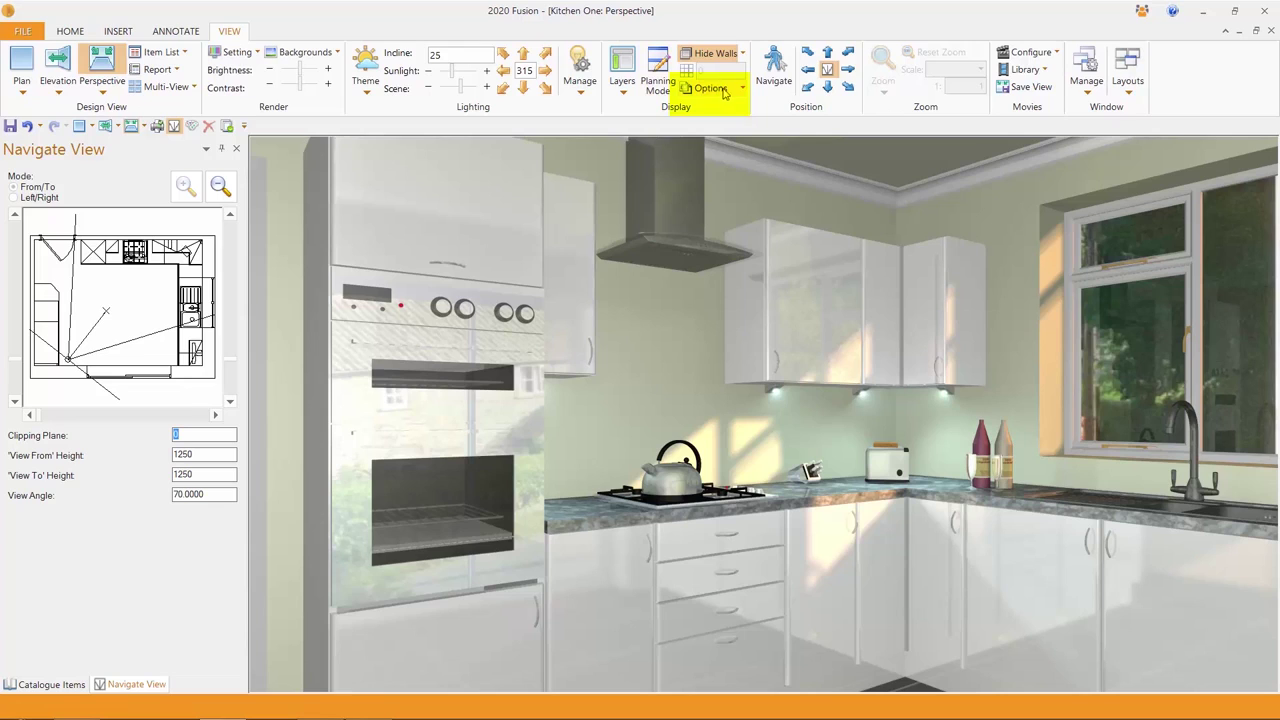
{"action": "left_click", "coordinate": [742, 91]}
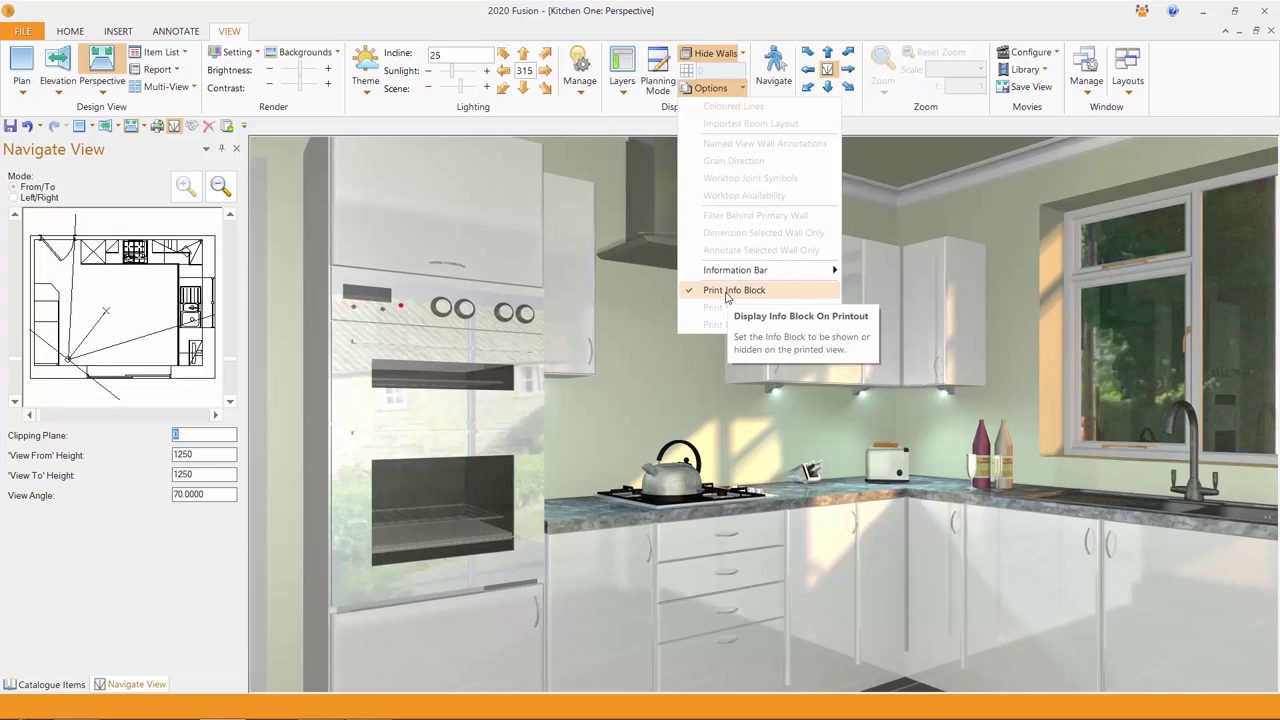
- Return Kitchen One to the 2D Plan view with Ctrl+3
{"action": "left_click", "coordinate": [727, 292]}
{"action": "key", "text": "ctrl+3"}
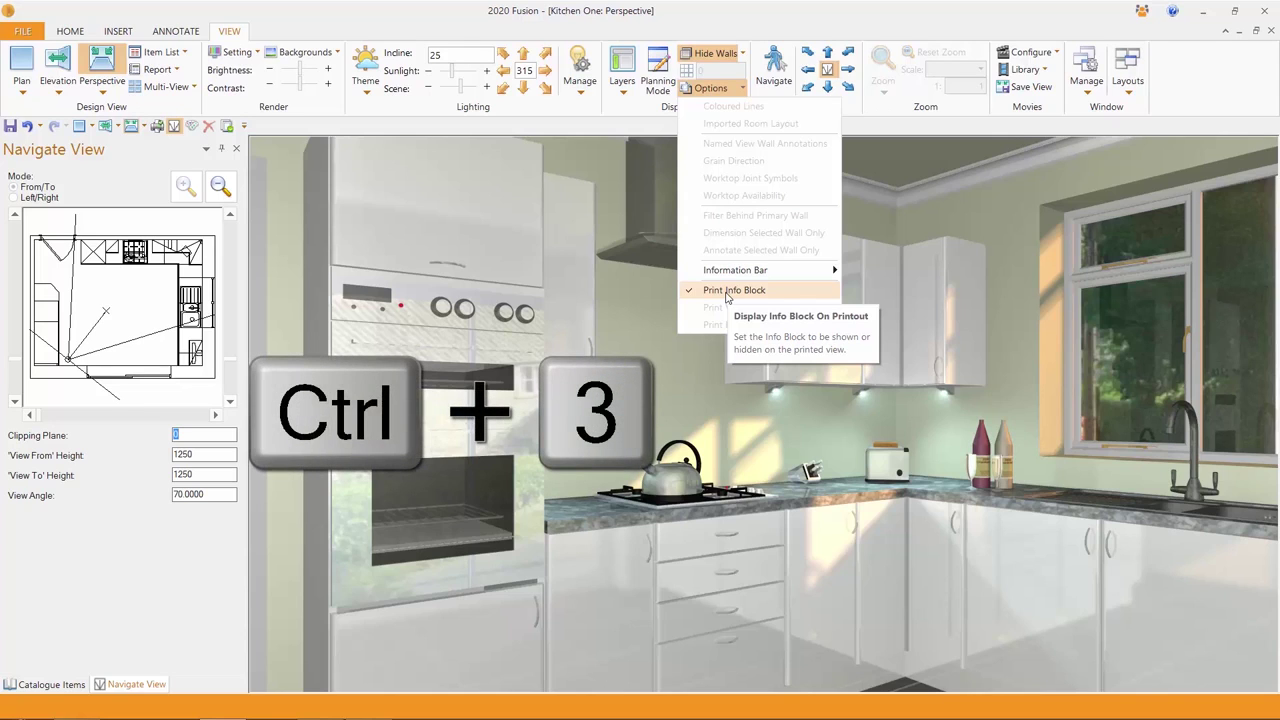
{"action": "left_click", "coordinate": [22, 68]}
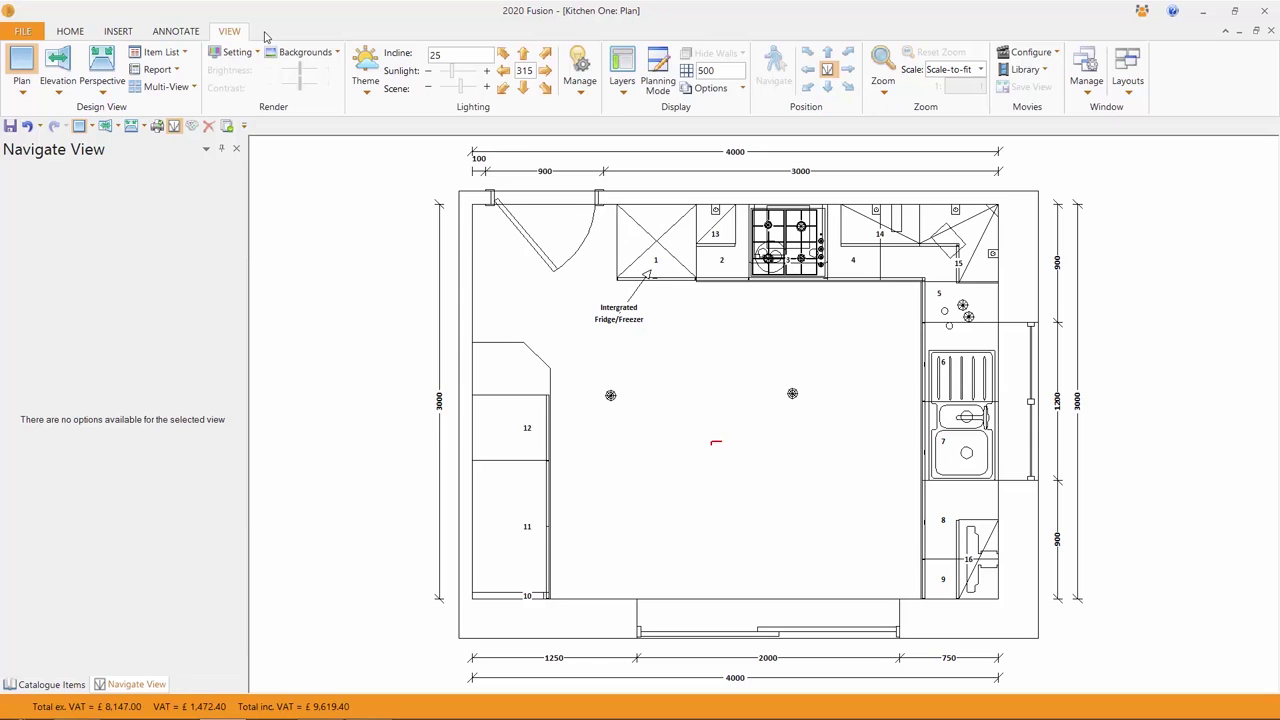
- Select the fridge/freezer tall unit TMOH1D1F/1 including its linked items
{"action": "left_click", "coordinate": [664, 203]}
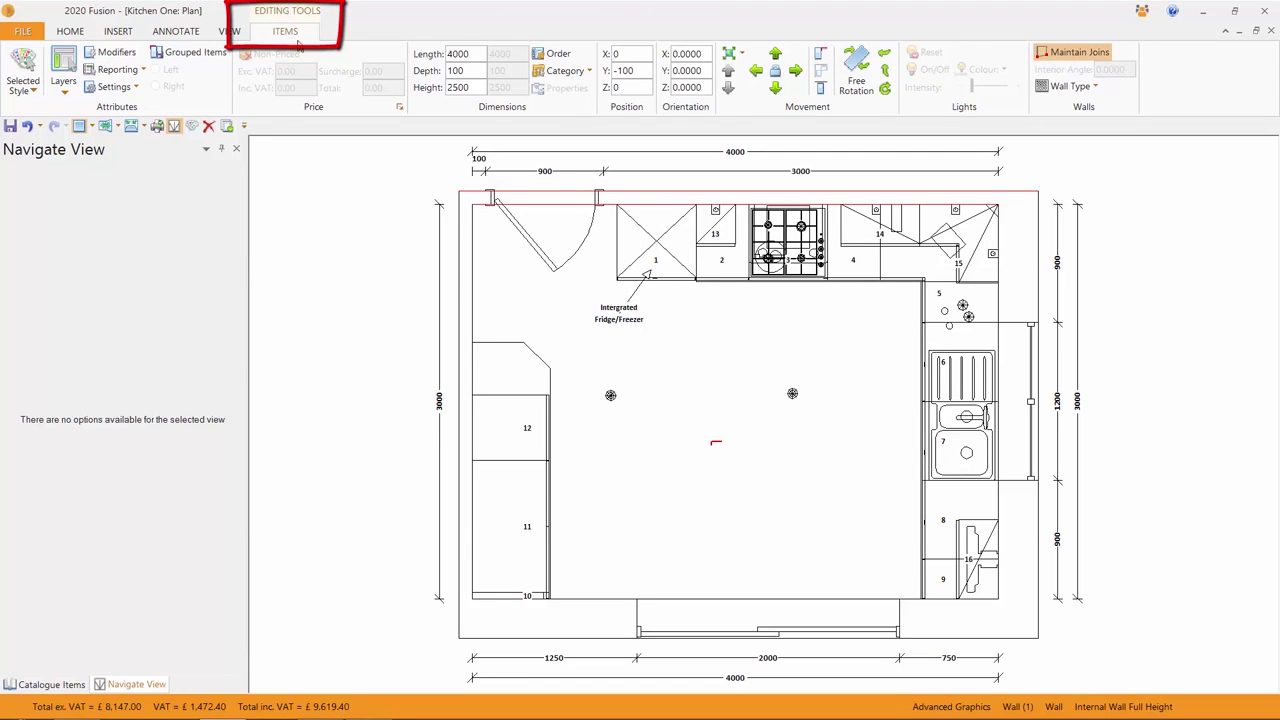
{"action": "right_click", "coordinate": [650, 225]}
{"action": "mouse_move", "coordinate": [685, 257]}
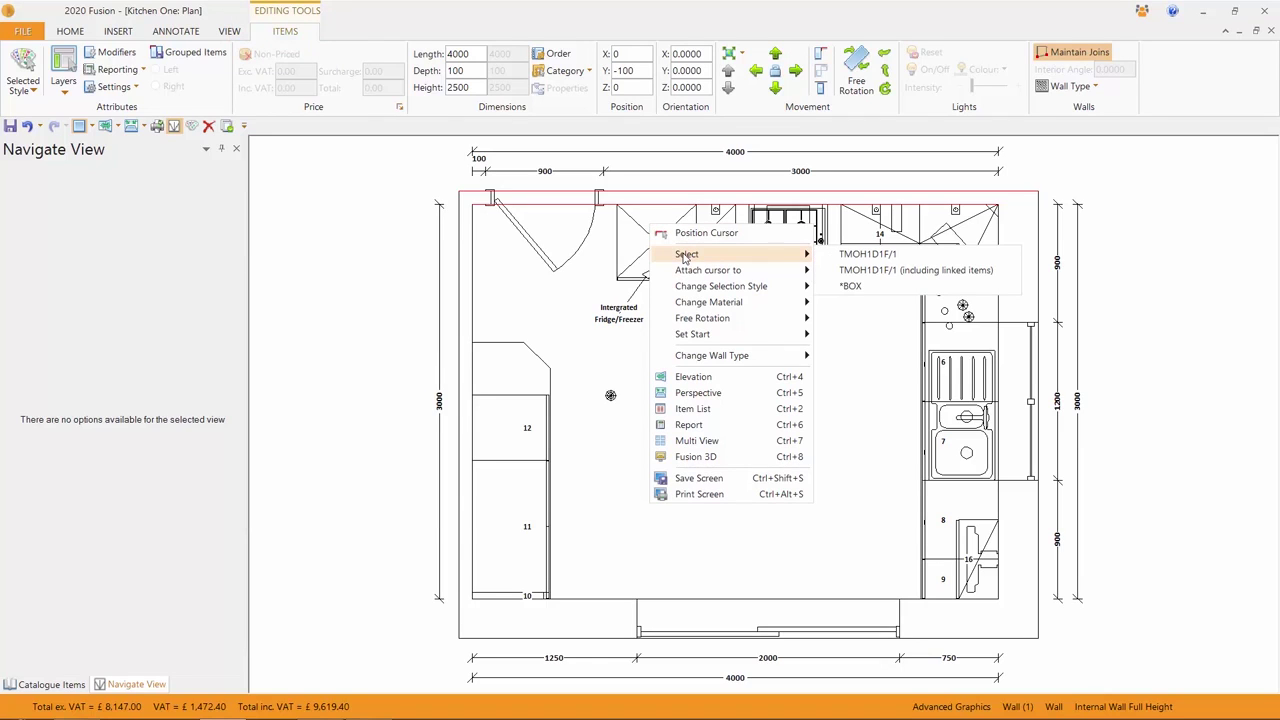
{"action": "left_click", "coordinate": [914, 271]}
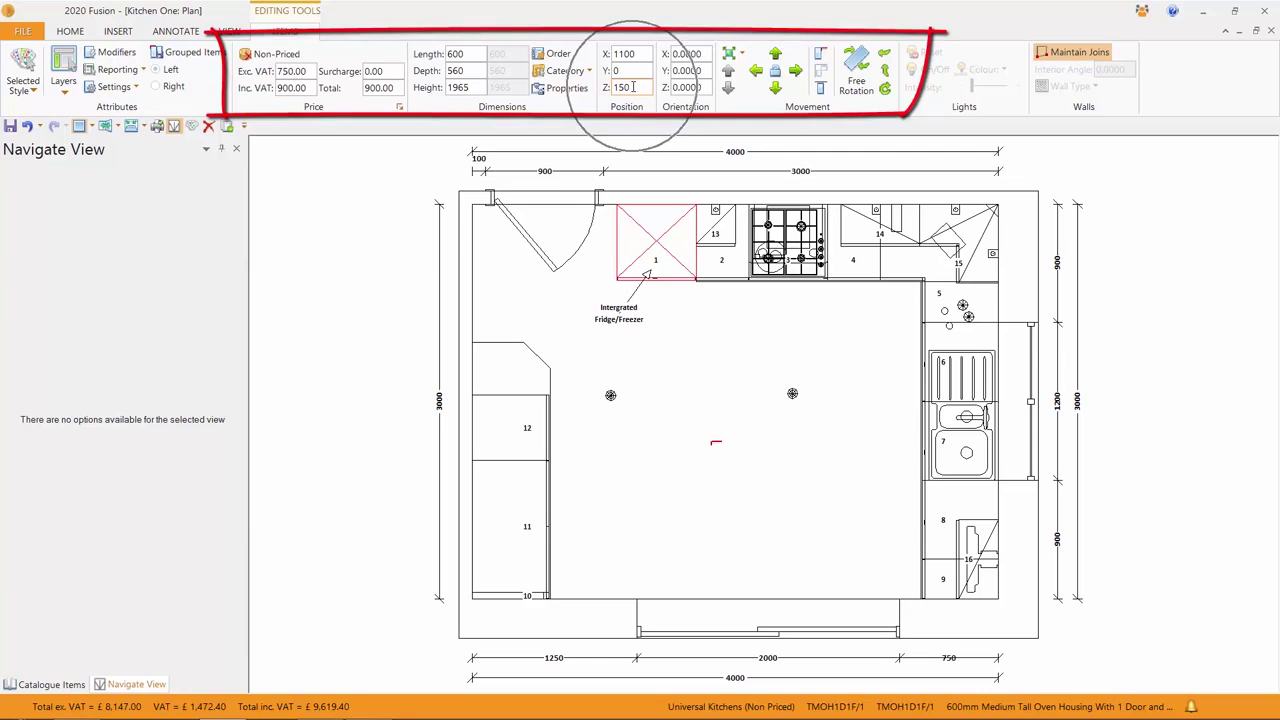
{"action": "left_click", "coordinate": [474, 71]}
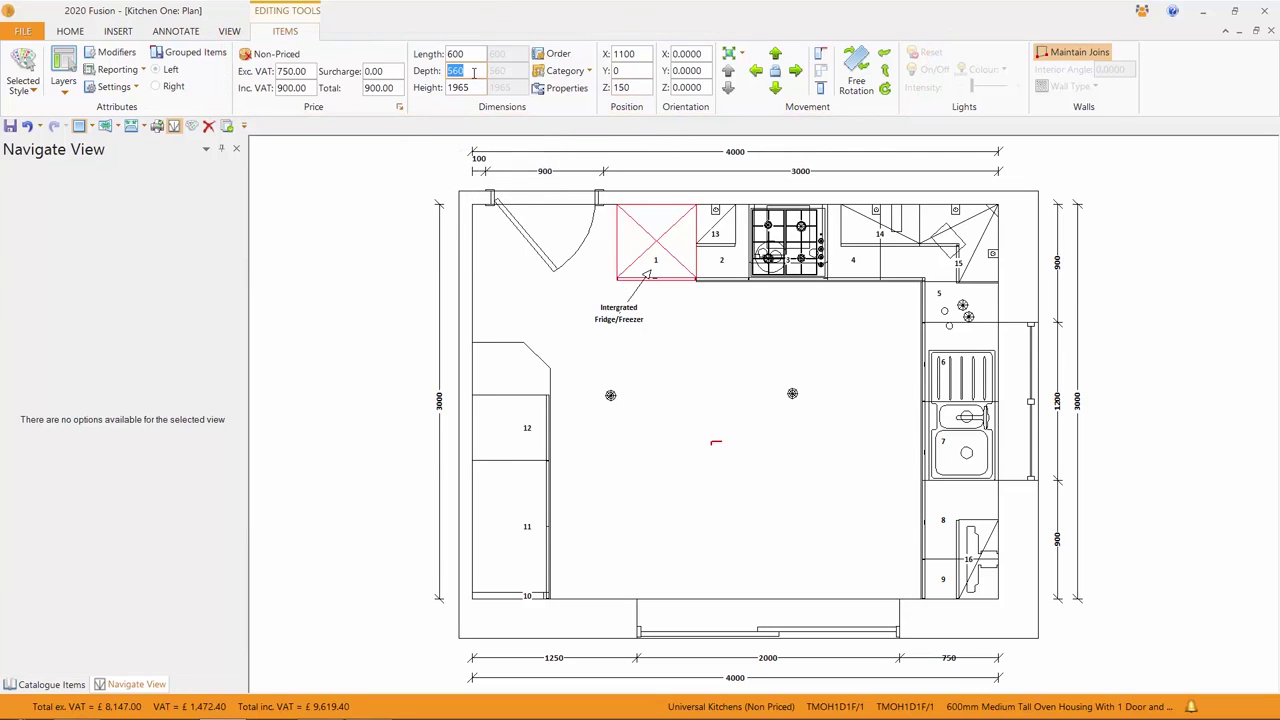
{"action": "type", "text": "300"}
{"action": "key", "text": "Return"}
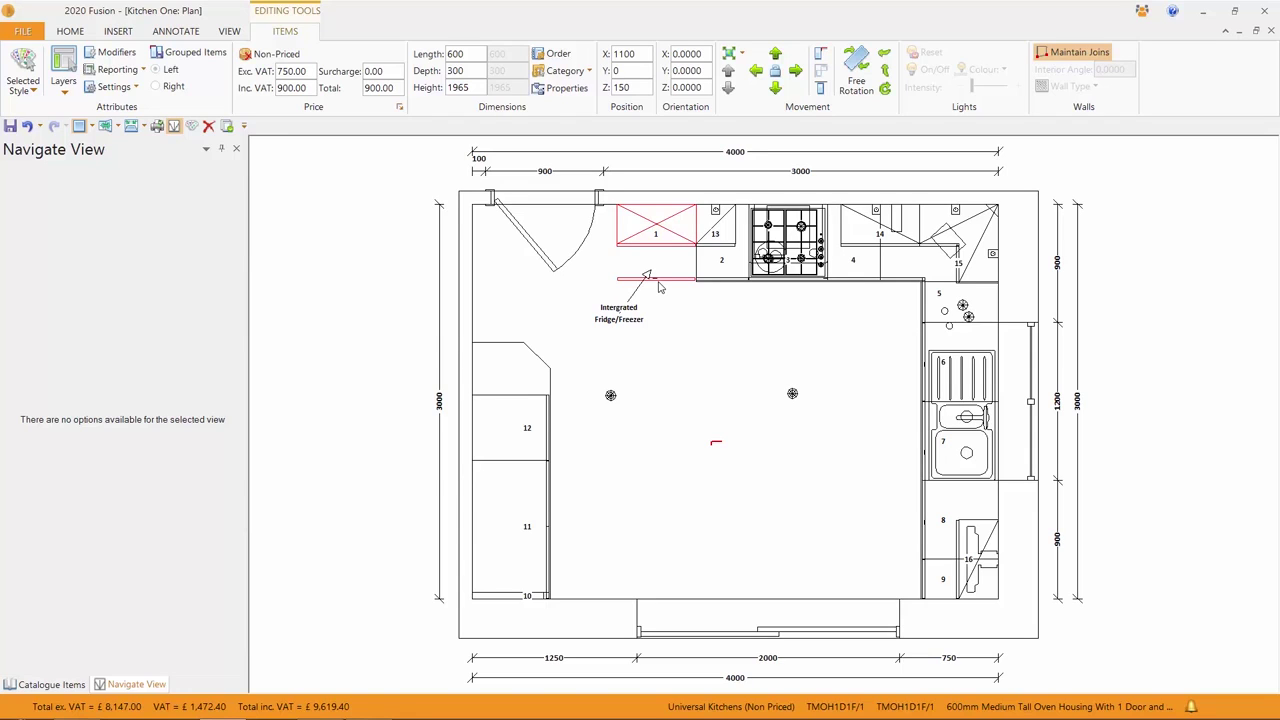
{"action": "key", "text": "ctrl+z"}
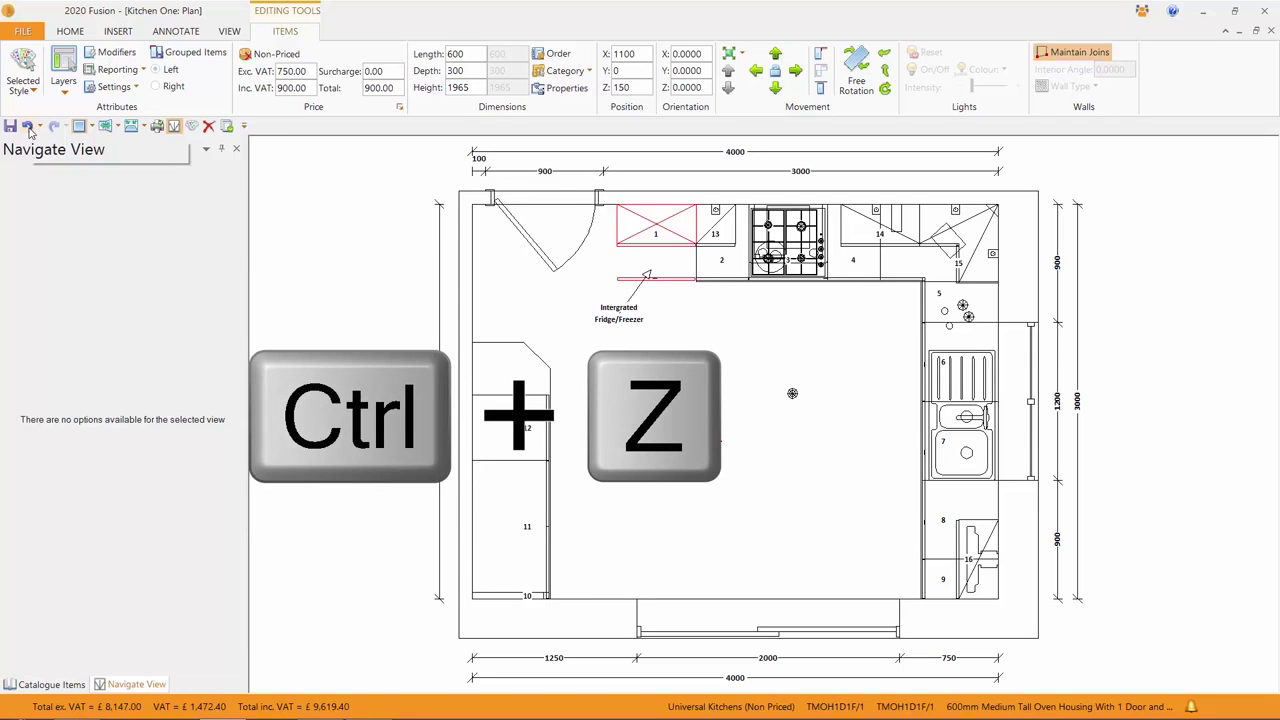
{"action": "left_click", "coordinate": [28, 127]}
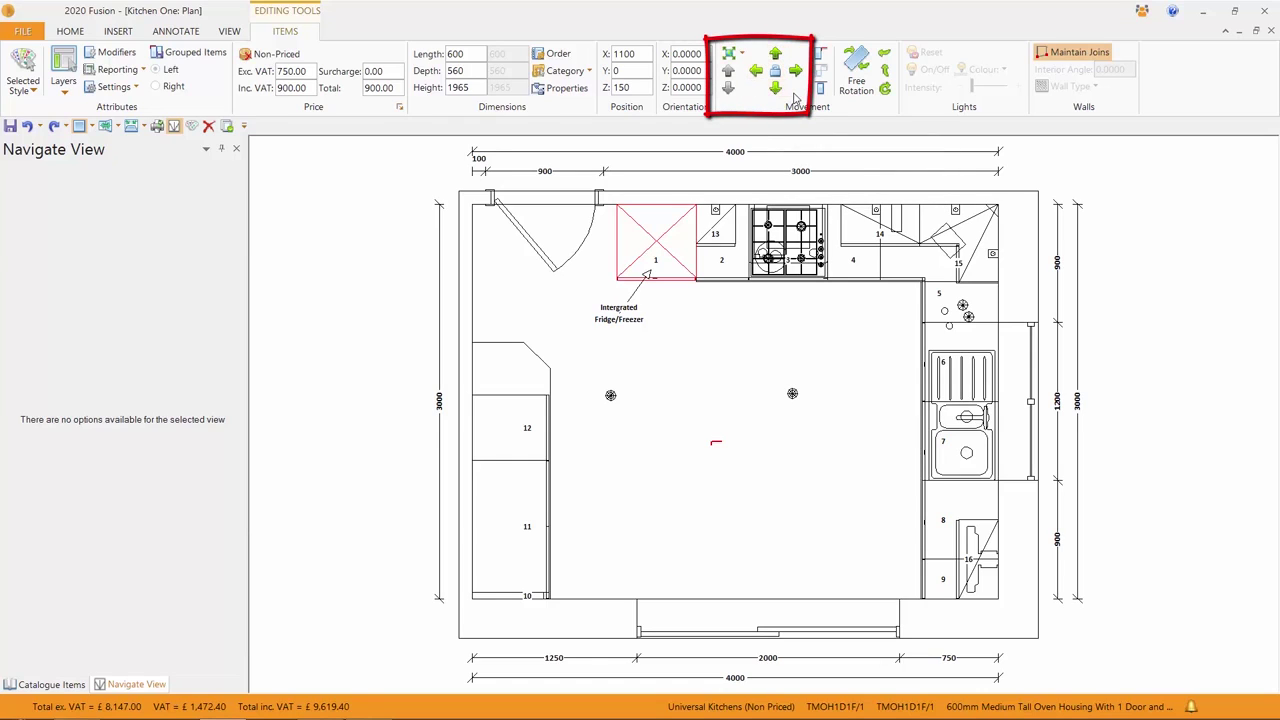
{"action": "left_click", "coordinate": [118, 32]}
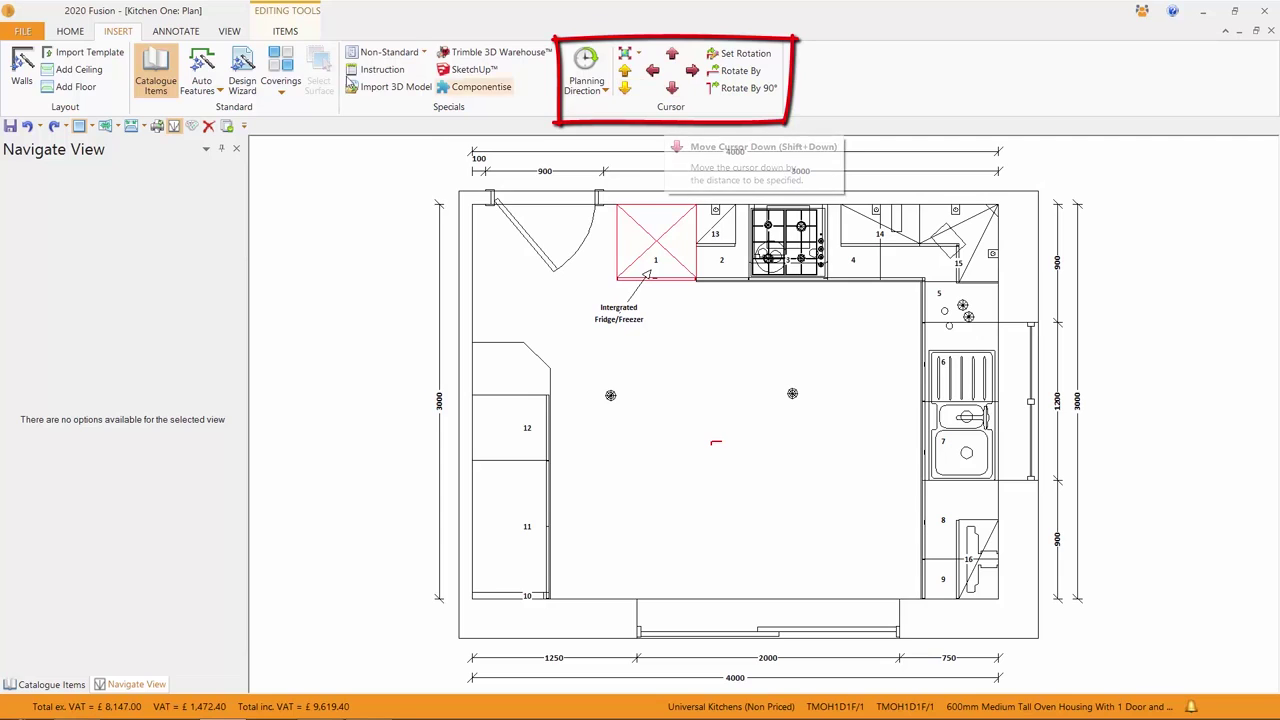
{"action": "left_click", "coordinate": [288, 36]}
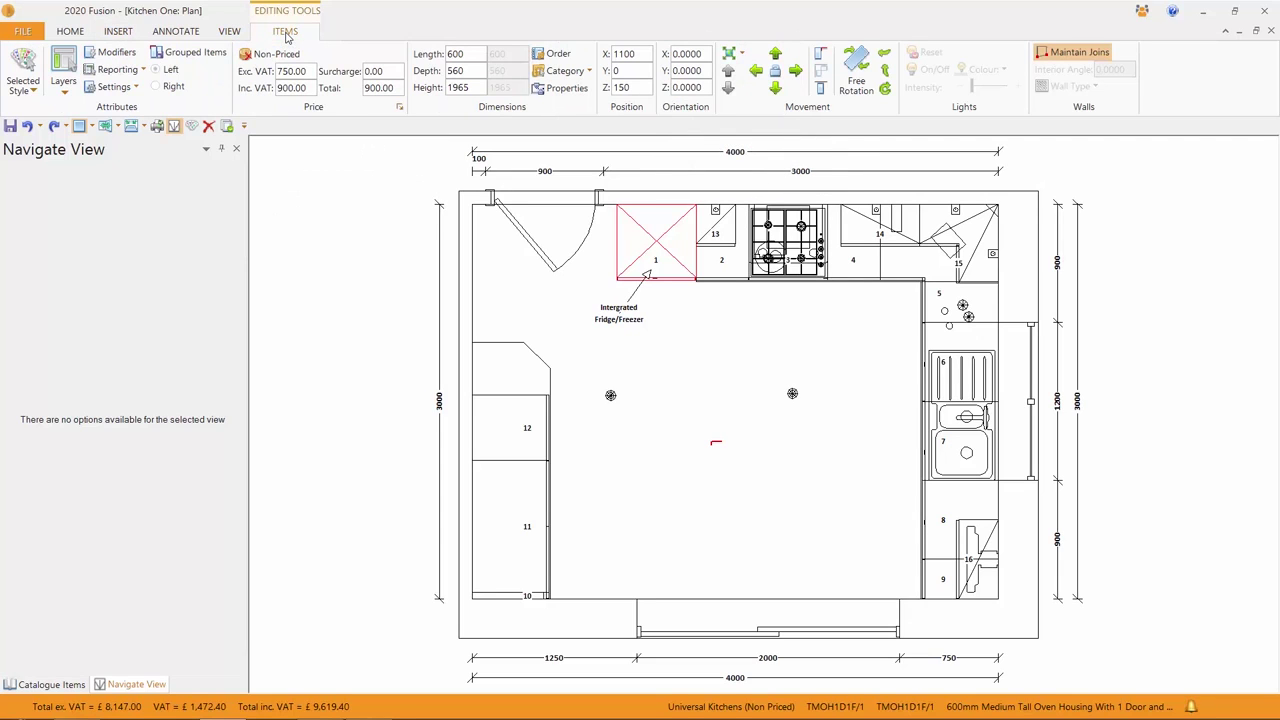
{"action": "left_click", "coordinate": [756, 72]}
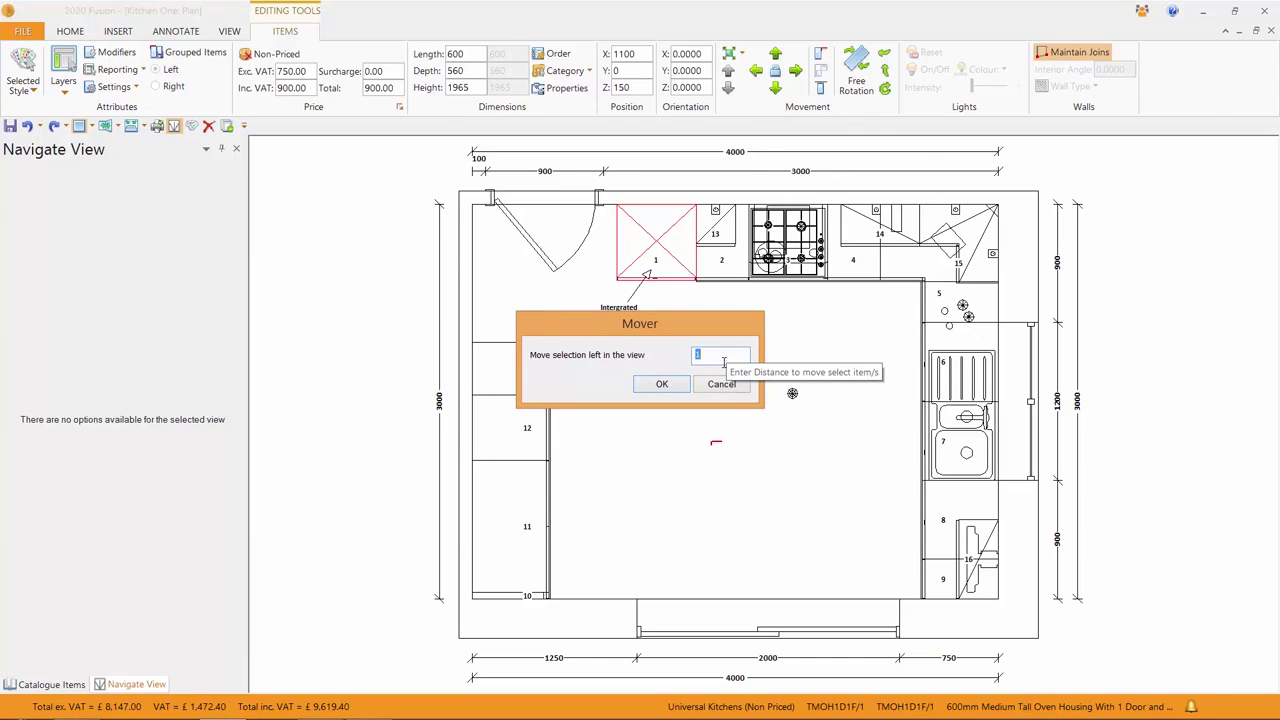
{"action": "type", "text": "55"}
{"action": "key", "text": "Return"}
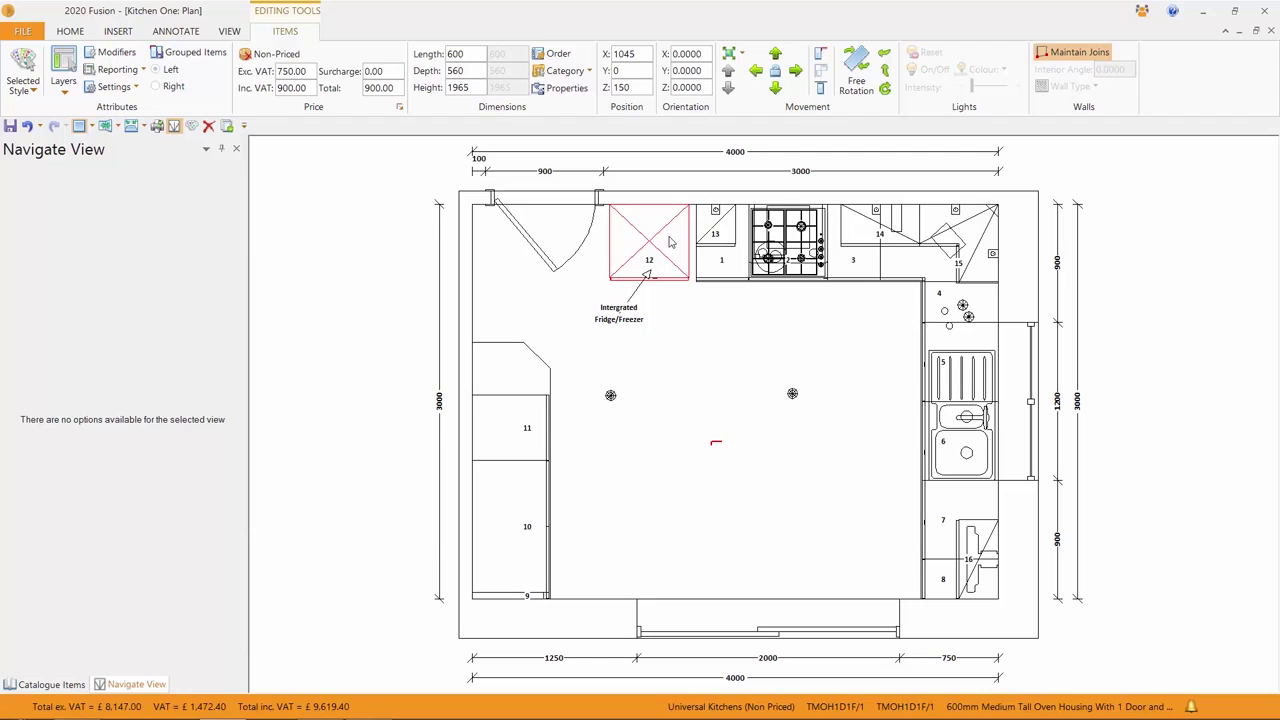
{"action": "left_click", "coordinate": [796, 72]}
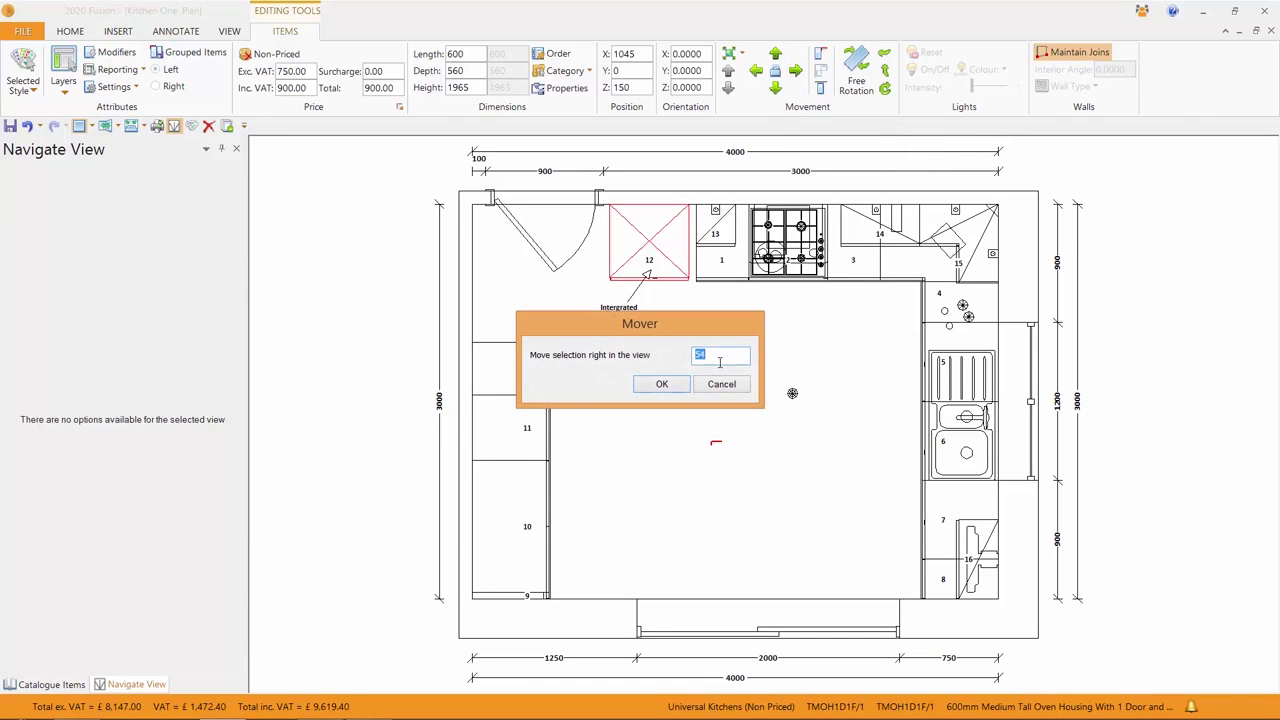
{"action": "left_click", "coordinate": [662, 384]}
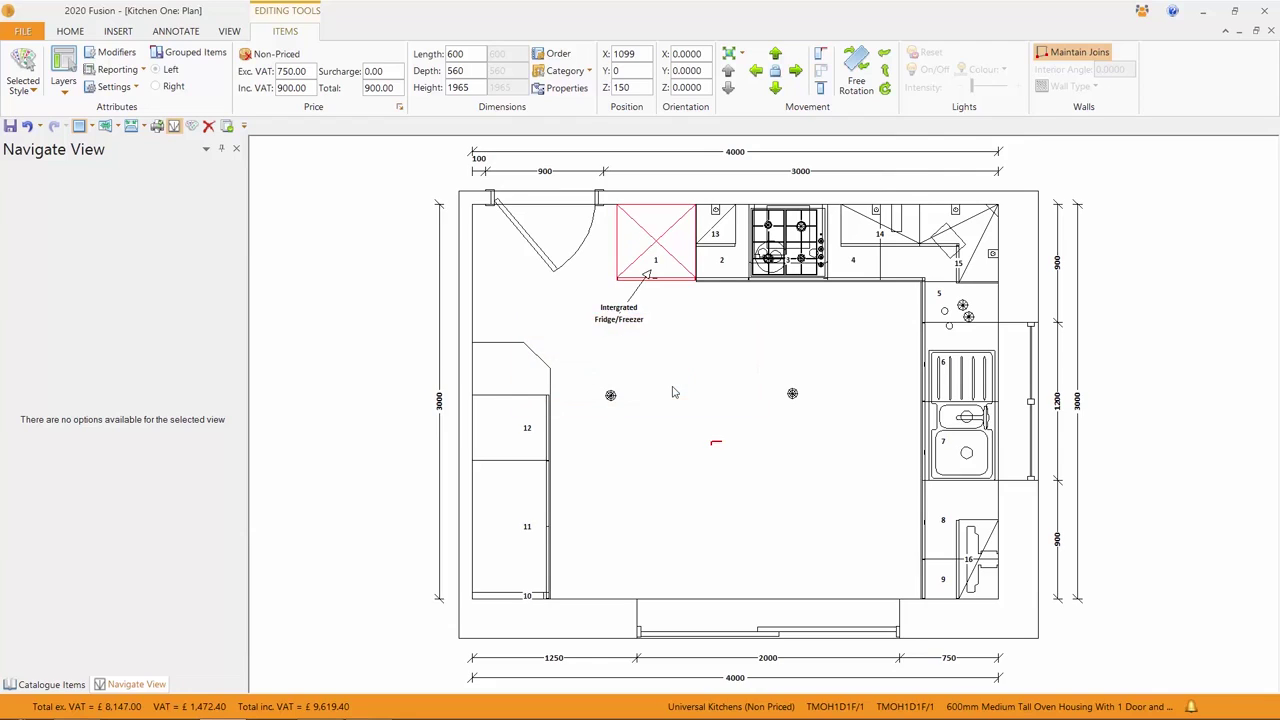
{"action": "left_click", "coordinate": [796, 71]}
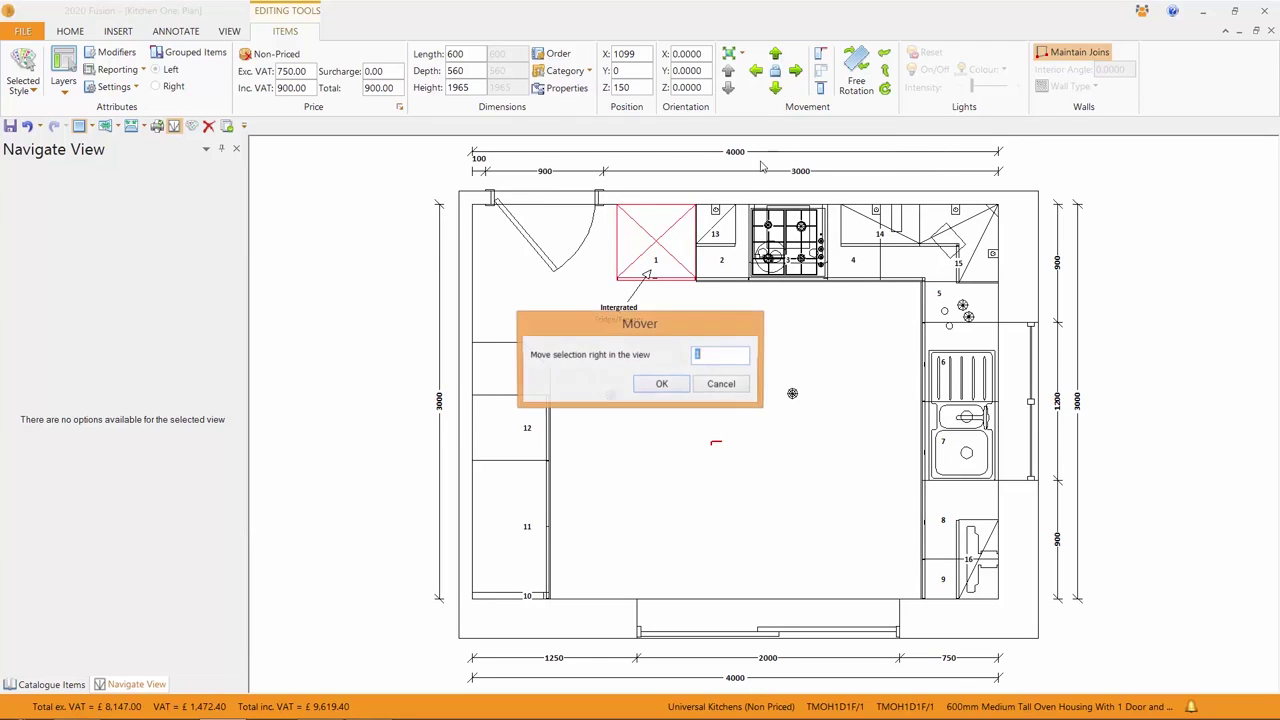
{"action": "left_click", "coordinate": [662, 384]}
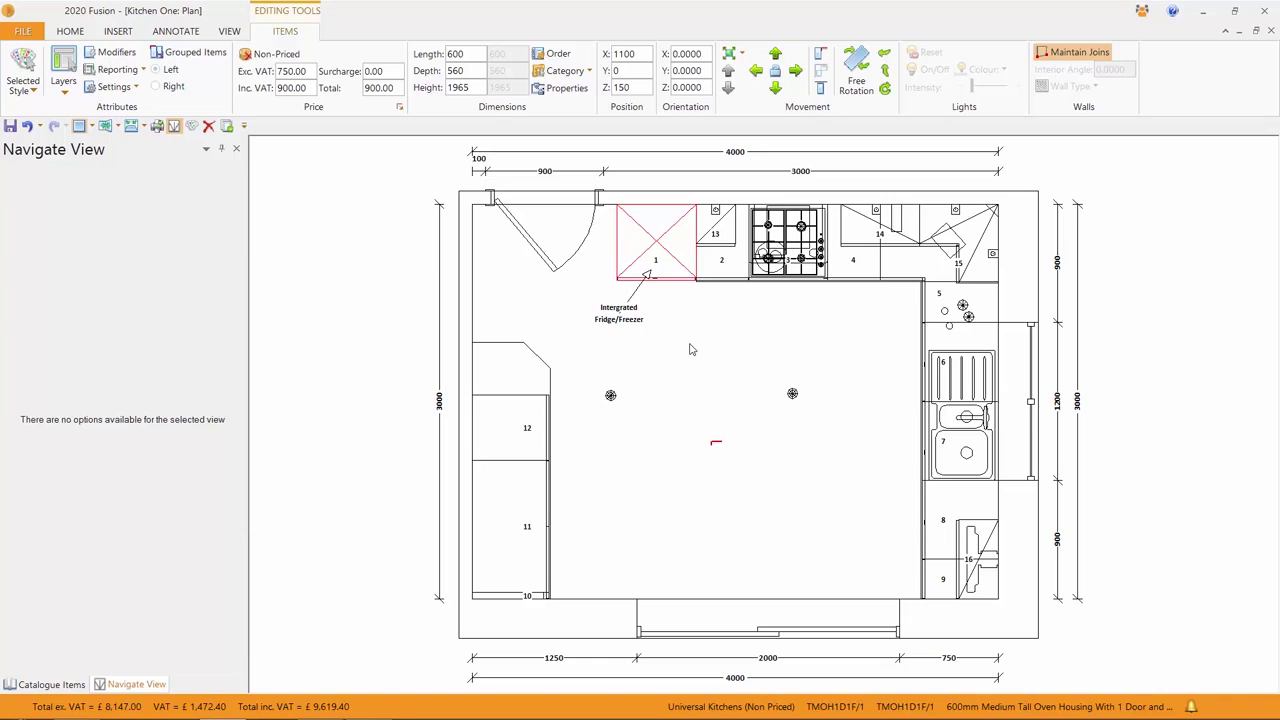
{"action": "left_click", "coordinate": [690, 349]}
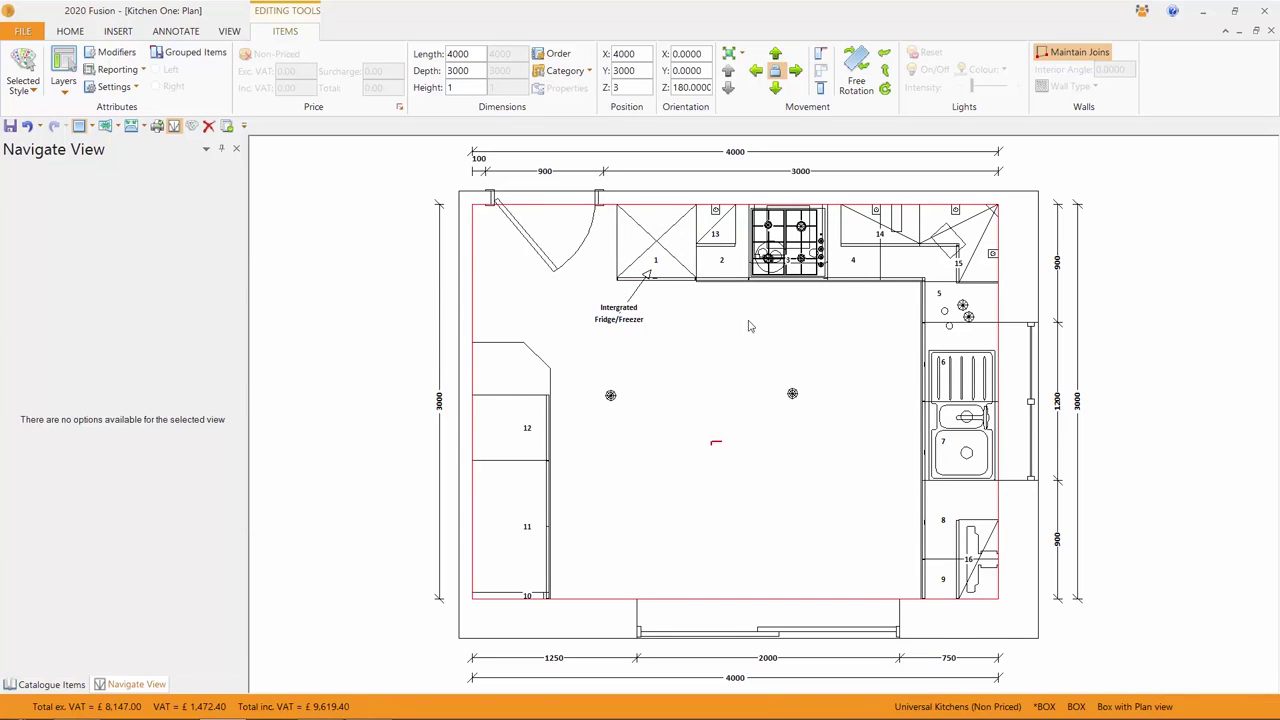
- Box-select the top-wall units past the hob, then deselect them to leave a plain plan
{"action": "left_click", "coordinate": [367, 262]}
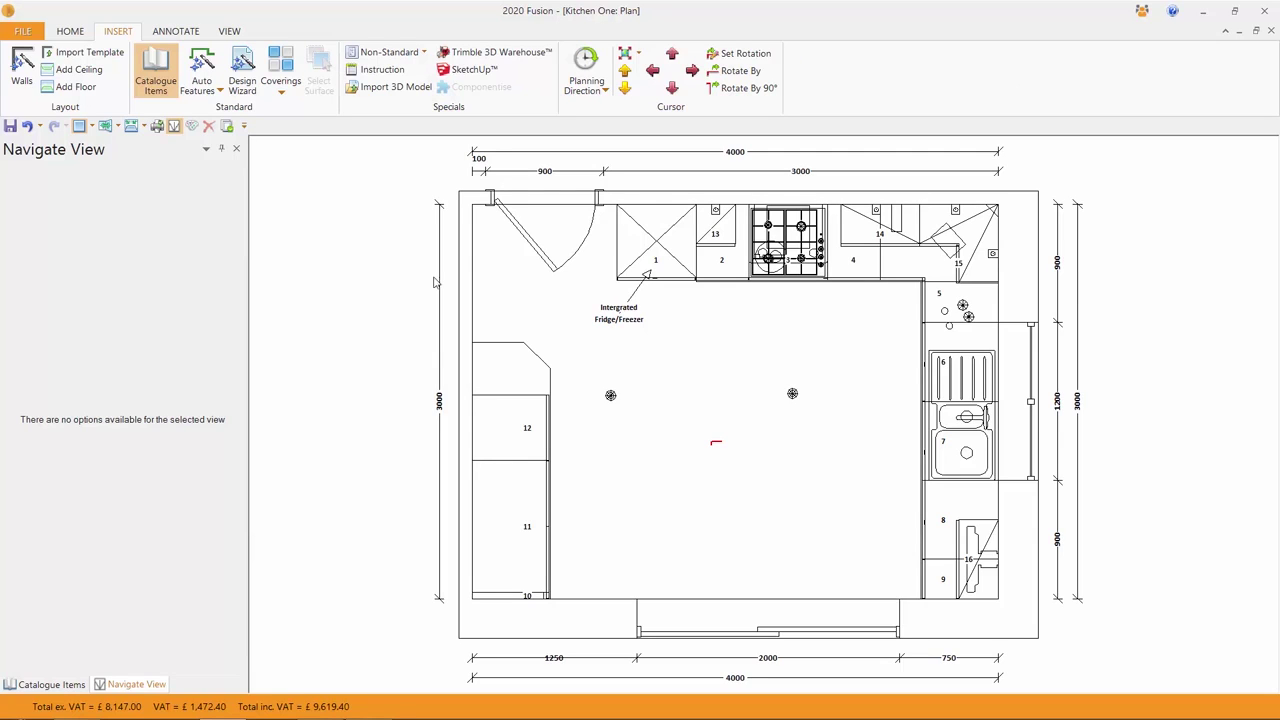
{"action": "left_click_drag", "start_coordinate": [611, 195], "coordinate": [913, 295]}
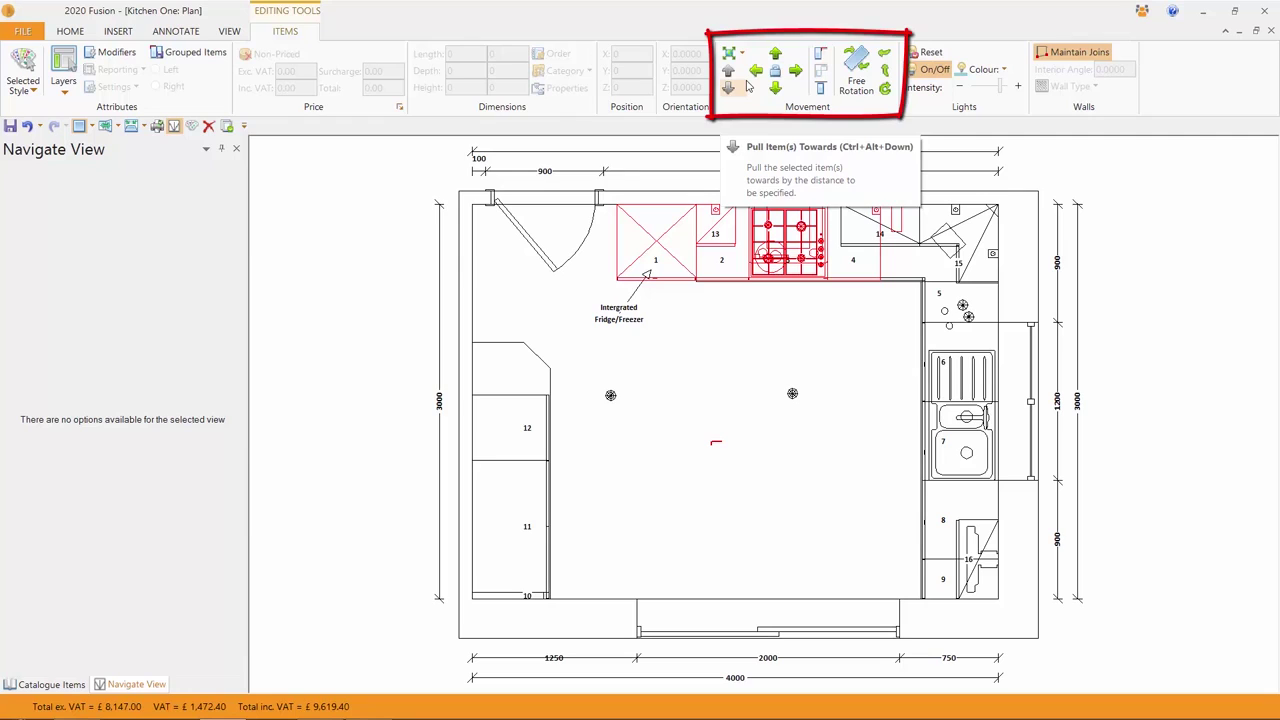
{"action": "left_click", "coordinate": [414, 273]}
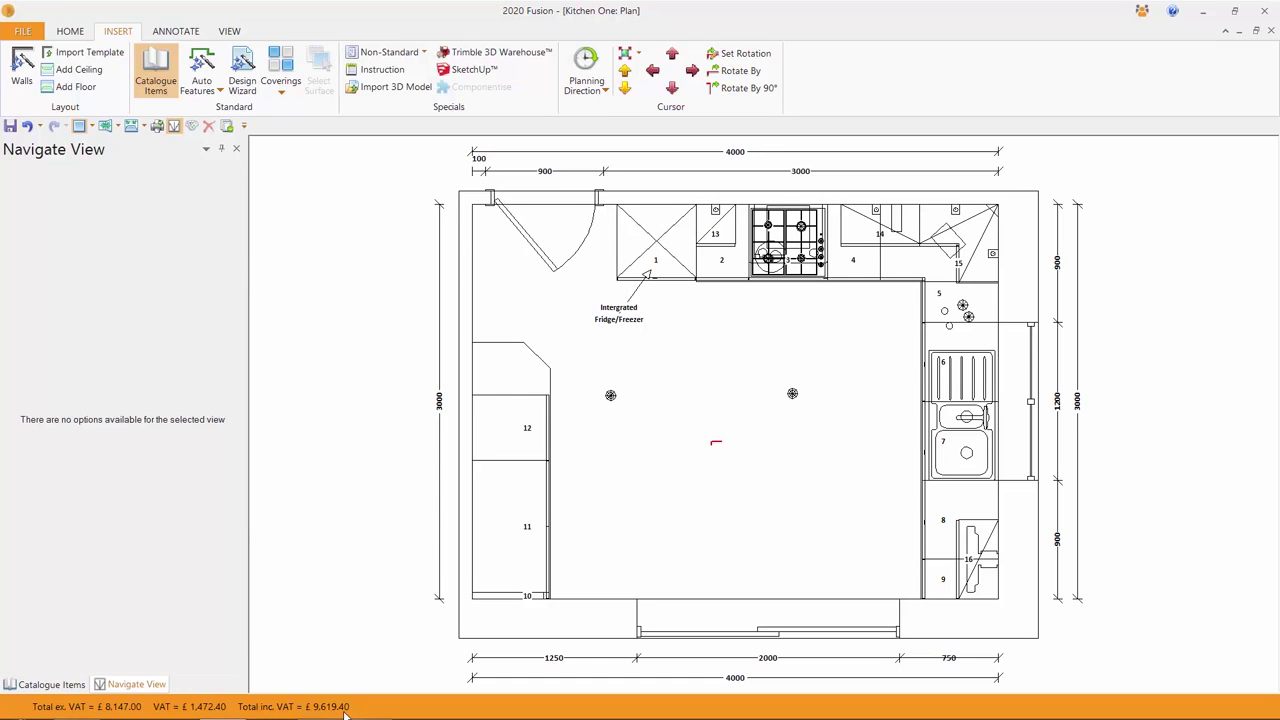
{"action": "left_click", "coordinate": [55, 686]}
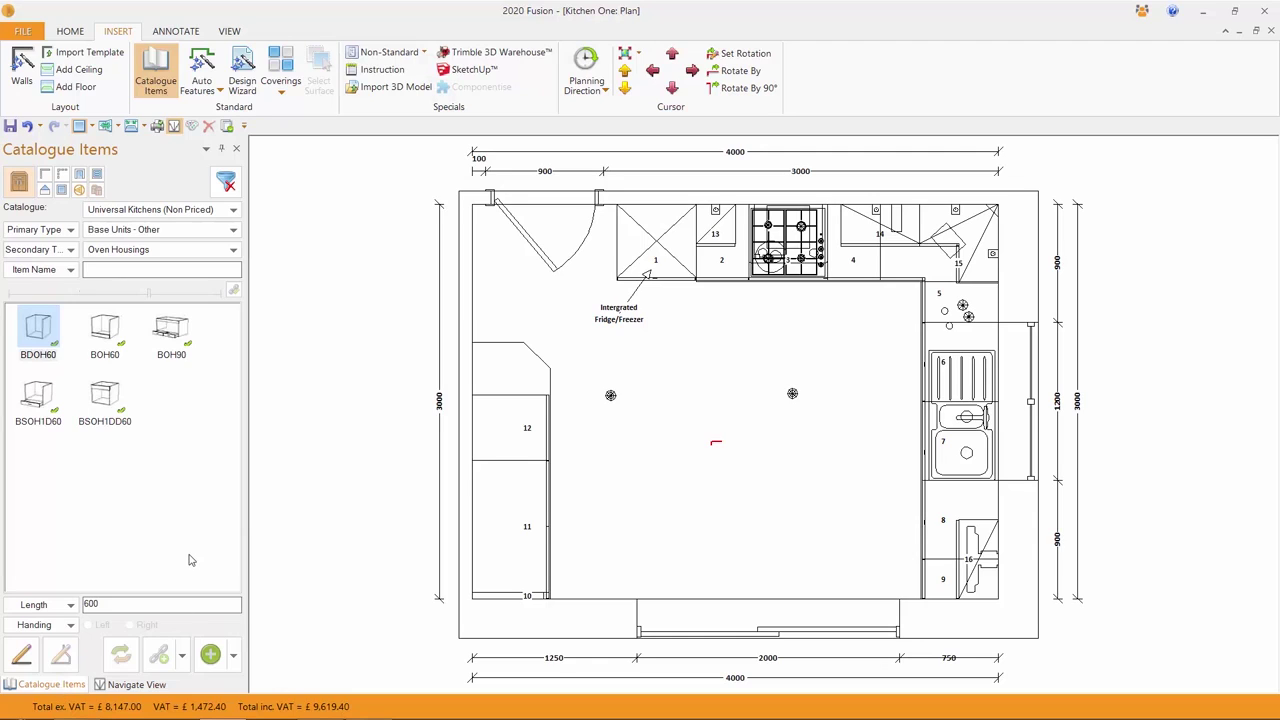
- Place a BDOH60 oven housing on the left wall with a linked *DOVBU oven, then delete it
{"action": "mouse_move", "coordinate": [33, 326]}
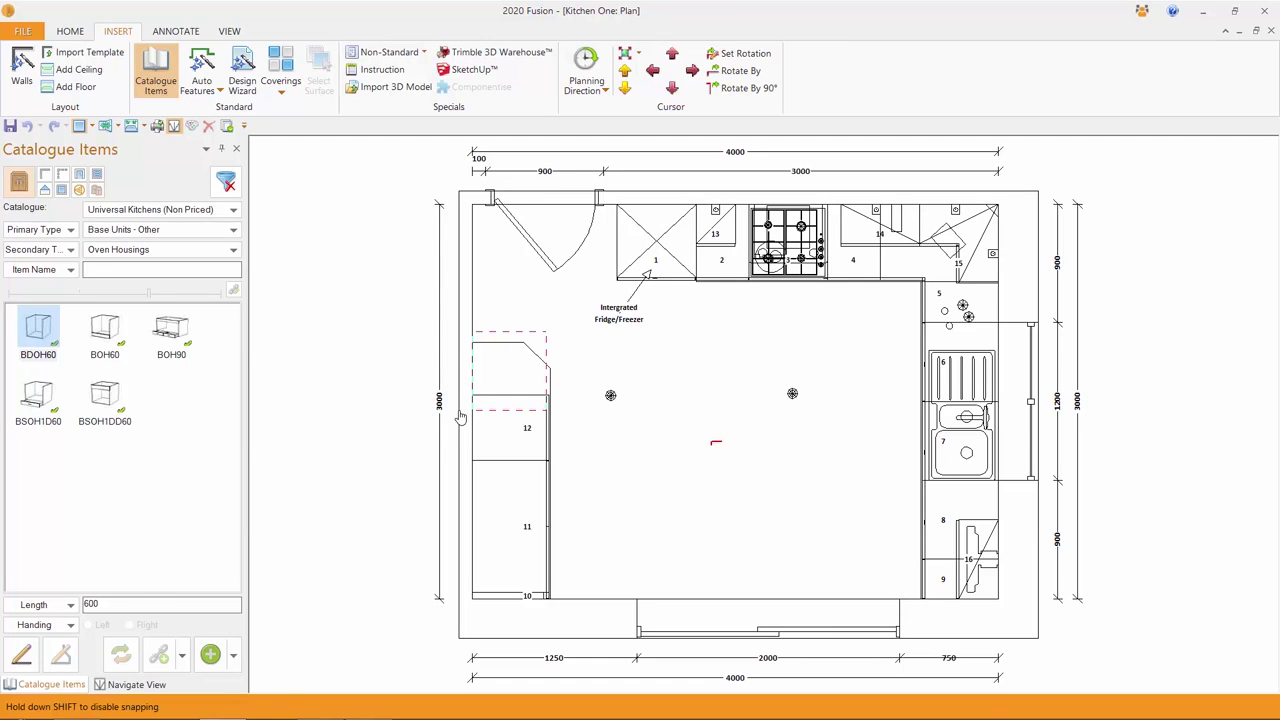
{"action": "left_click", "coordinate": [460, 418]}
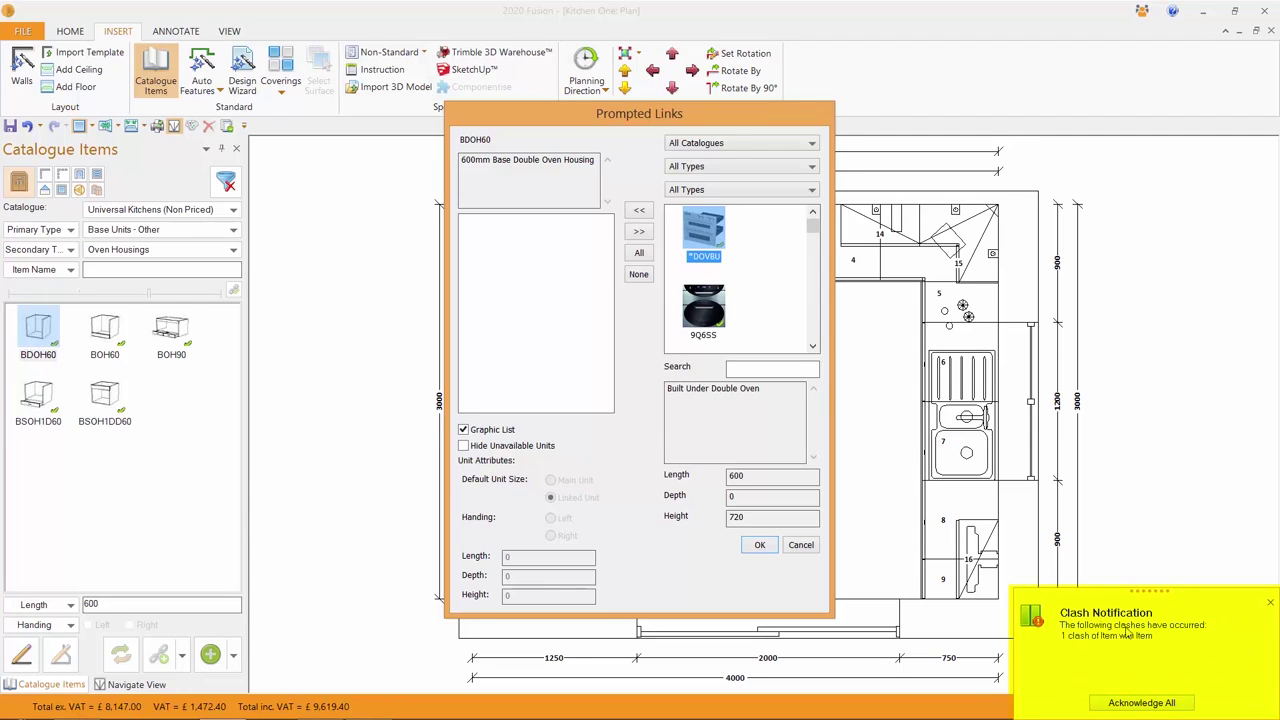
{"action": "left_click", "coordinate": [1141, 704]}
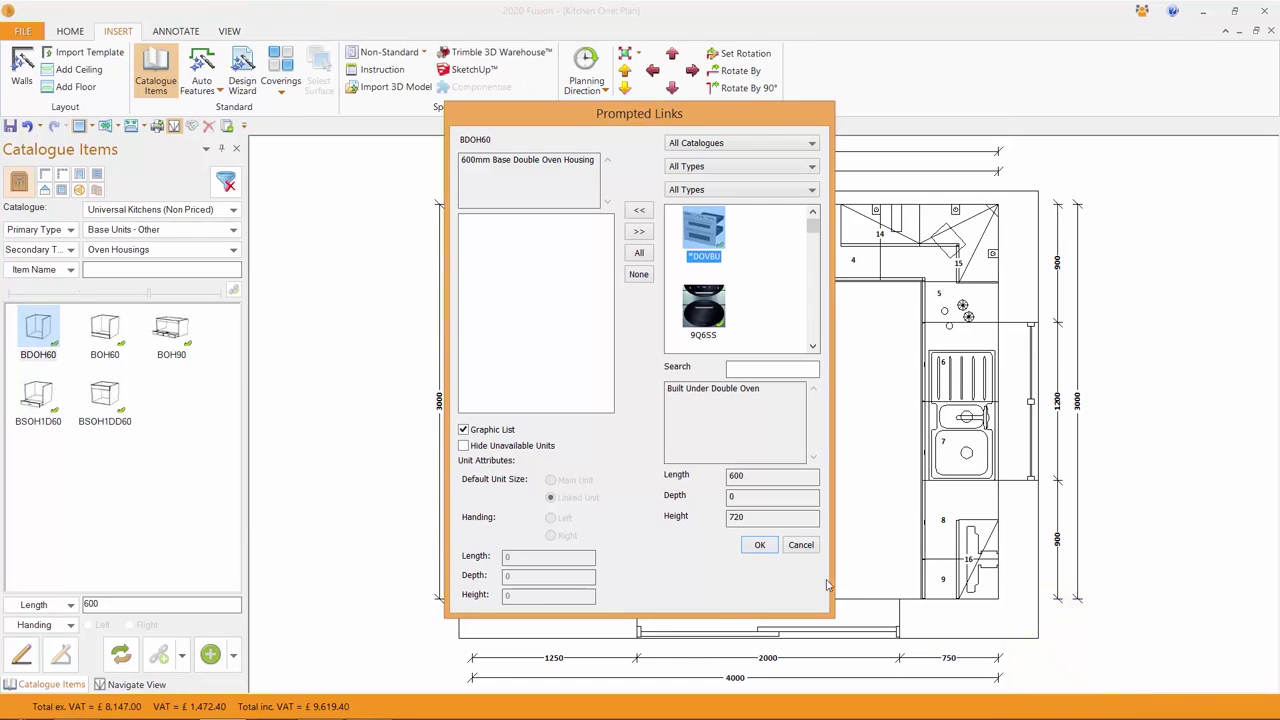
{"action": "left_click", "coordinate": [637, 211]}
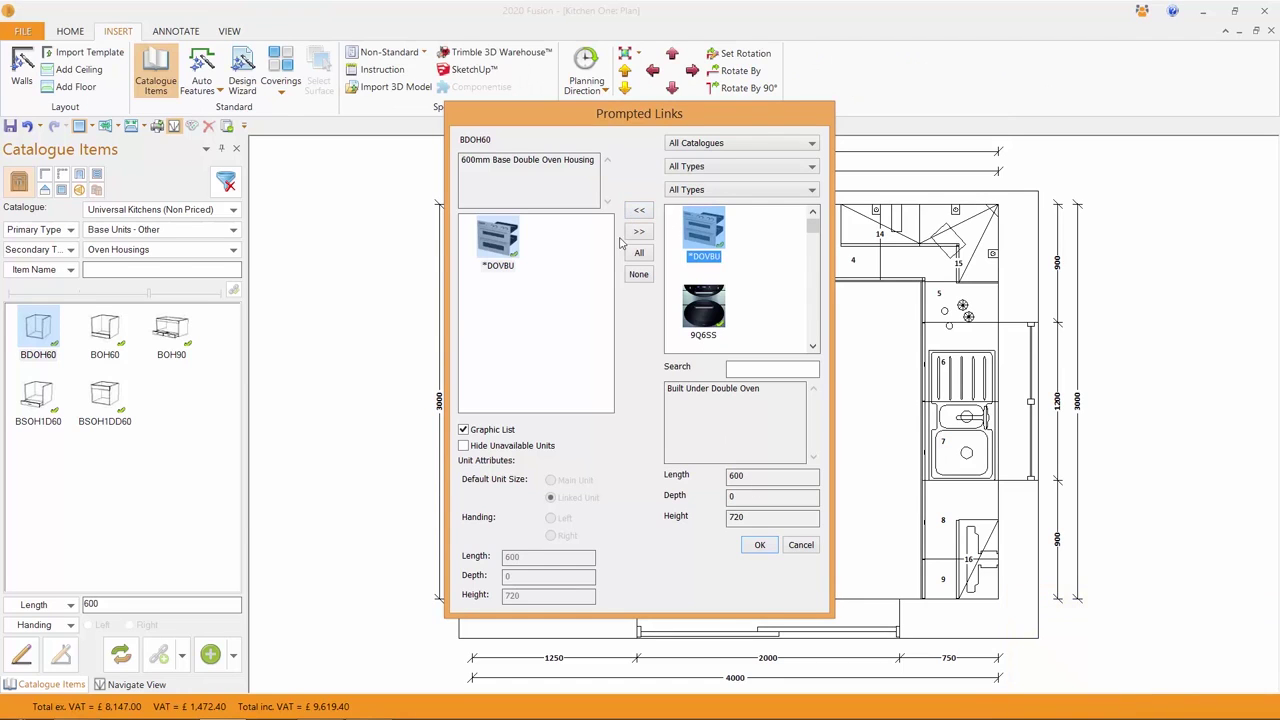
{"action": "left_click", "coordinate": [766, 545]}
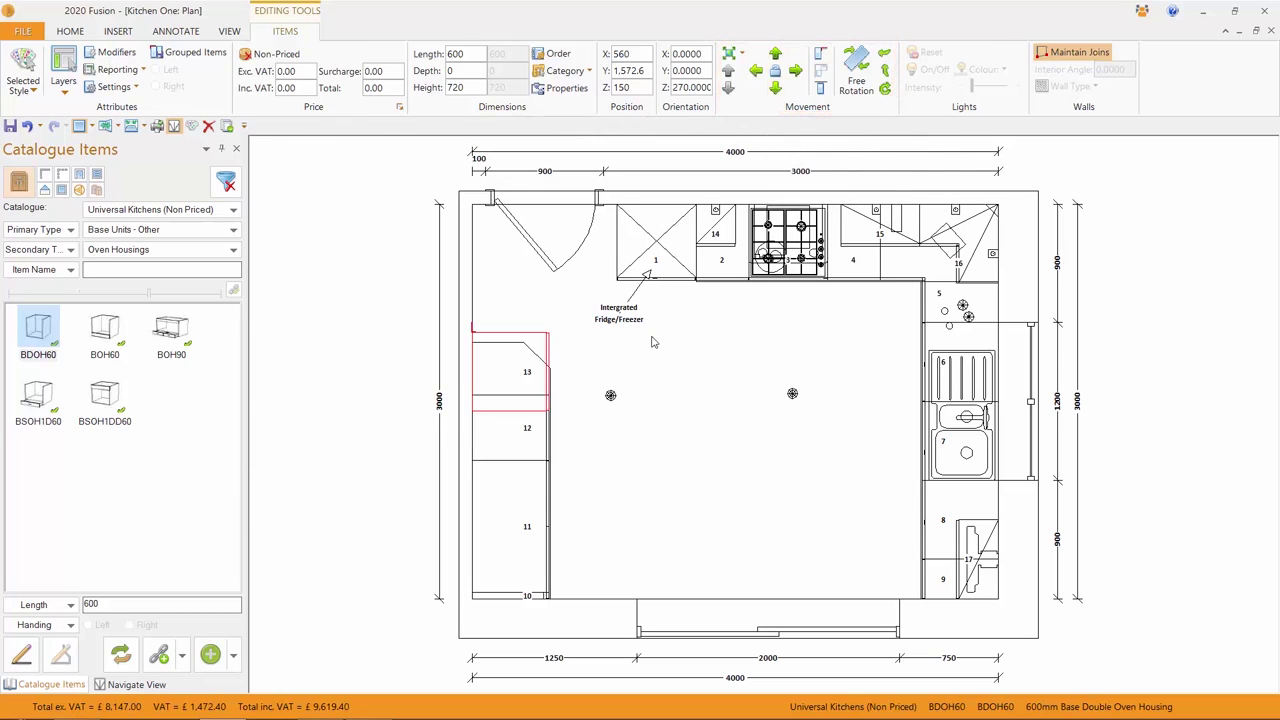
{"action": "key", "text": "Delete"}
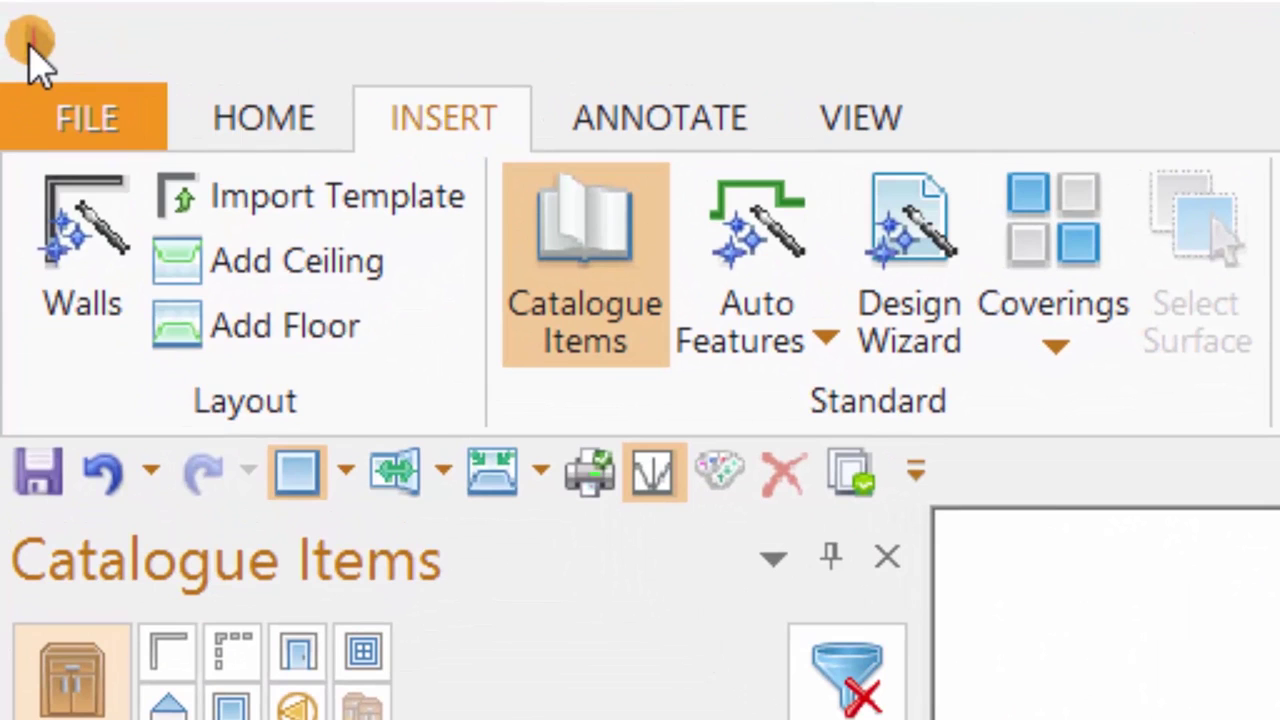
{"action": "left_click", "coordinate": [28, 34]}
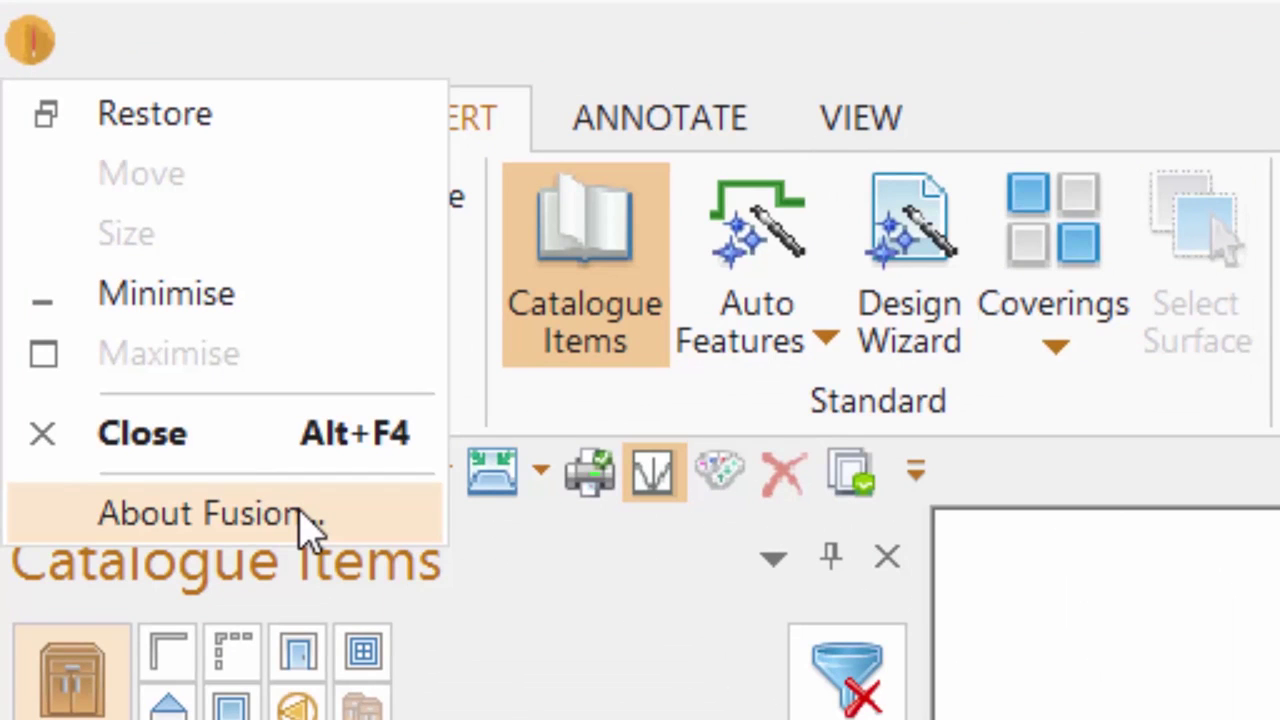
{"action": "left_click", "coordinate": [200, 514]}
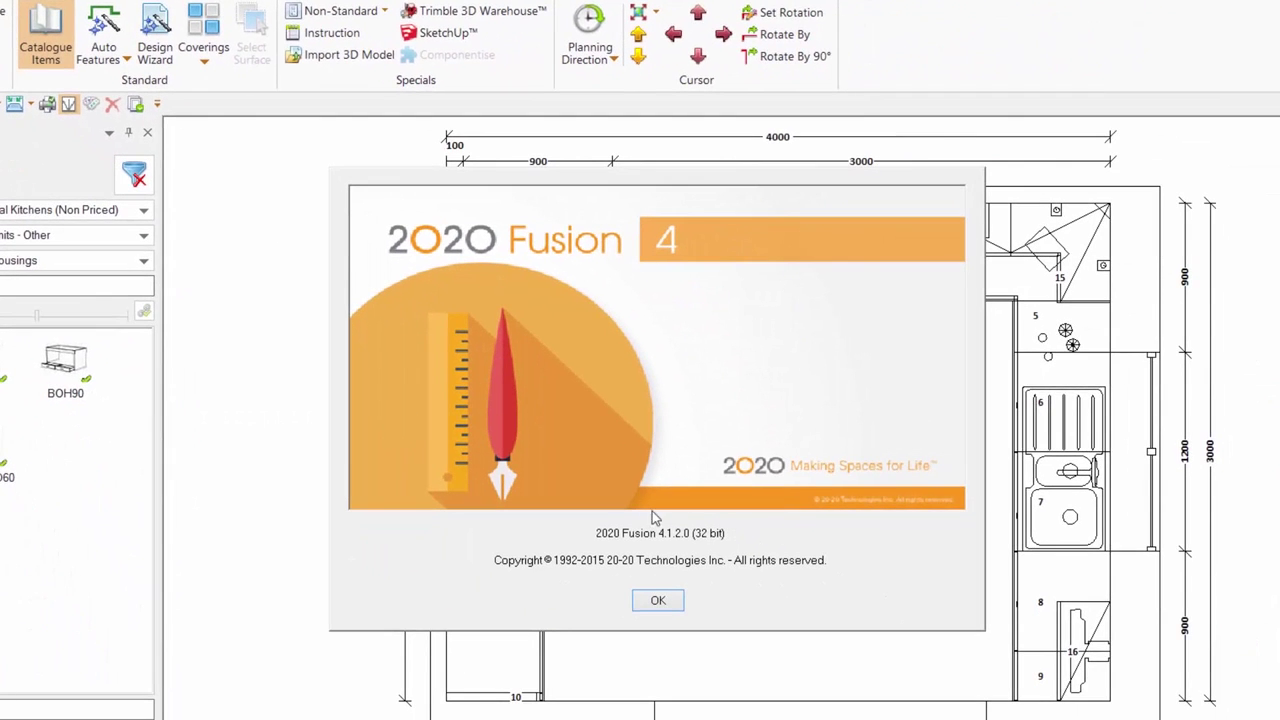
{"action": "left_click", "coordinate": [674, 600]}
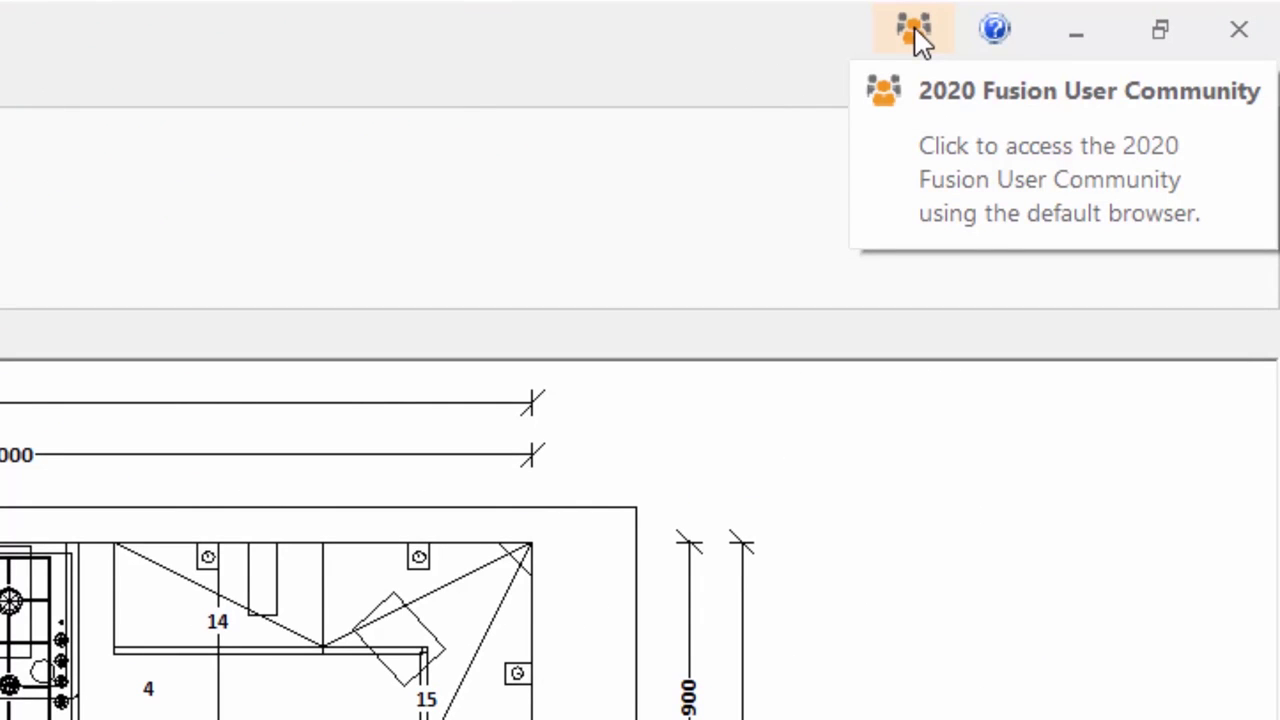
- Open the 2020spaces user community forum and browse its topic list
{"action": "left_click", "coordinate": [914, 30]}
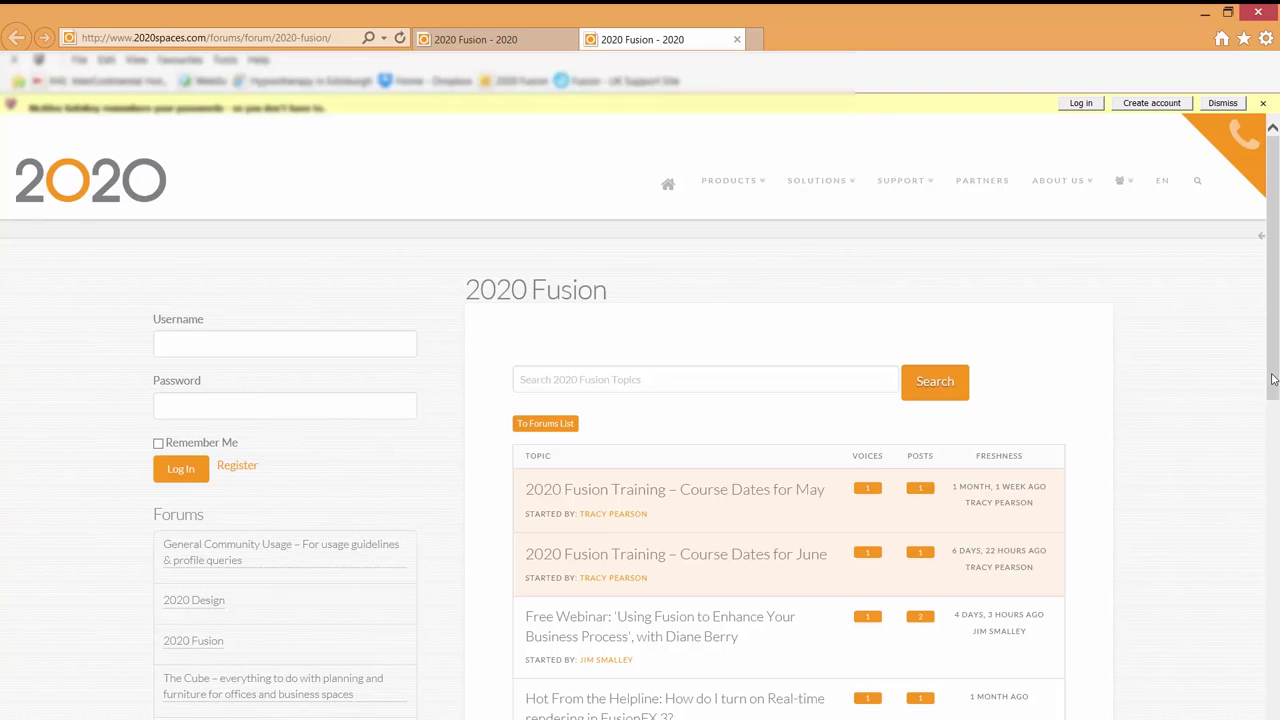
{"action": "mouse_move", "coordinate": [1274, 379]}
{"action": "left_mouse_down"}
{"action": "mouse_move", "coordinate": [1270, 505]}
{"action": "mouse_move", "coordinate": [1251, 360]}
{"action": "mouse_move", "coordinate": [1250, 379]}
{"action": "left_mouse_up"}
{"action": "scroll", "coordinate": [1250, 379], "scroll_direction": "down", "scroll_amount": 5}
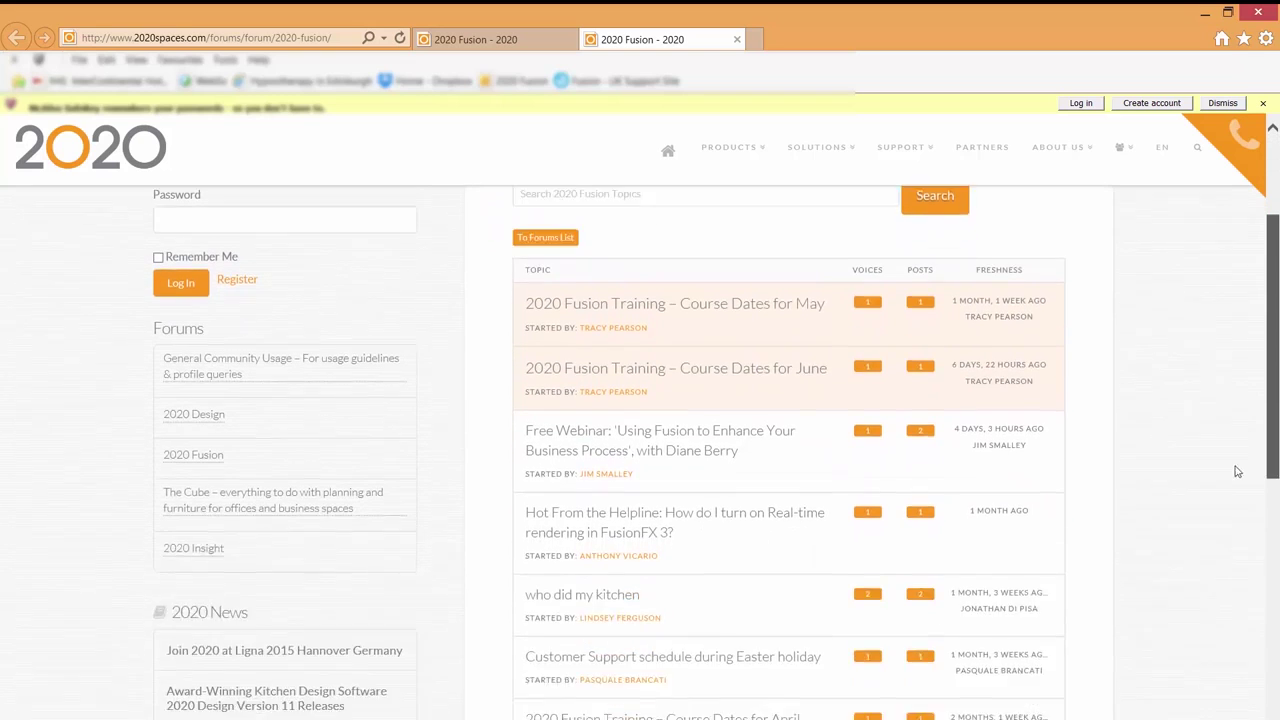
{"action": "scroll", "coordinate": [1235, 438], "scroll_direction": "up", "scroll_amount": 3}
{"action": "scroll", "coordinate": [1235, 438], "scroll_direction": "up", "scroll_amount": 3}
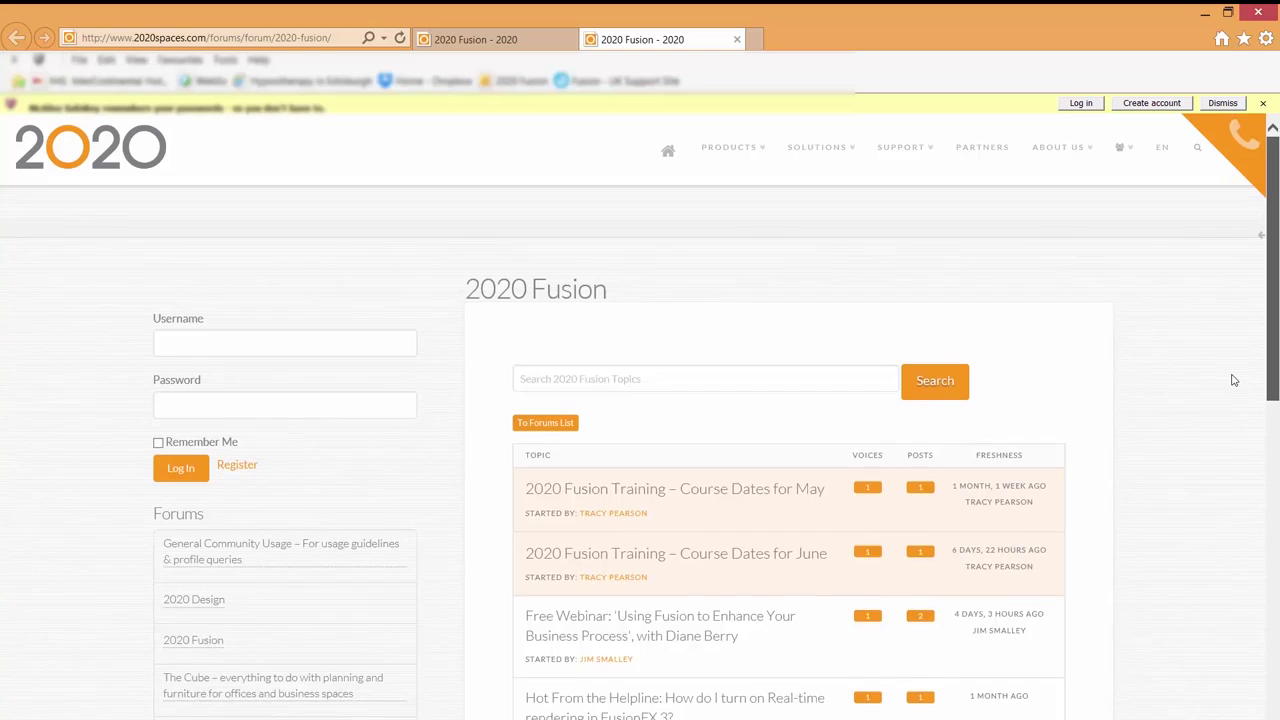
{"action": "scroll", "coordinate": [1235, 380], "scroll_direction": "down", "scroll_amount": 3}
{"action": "scroll", "coordinate": [1227, 444], "scroll_direction": "down", "scroll_amount": 3}
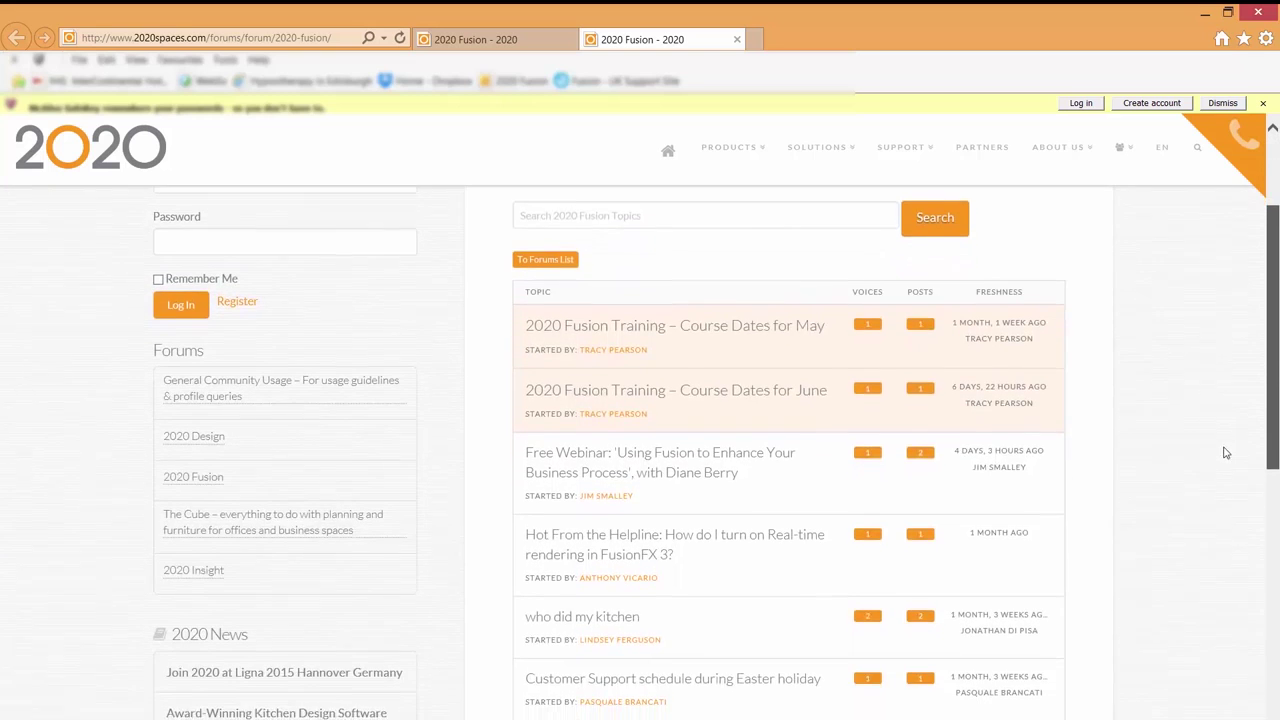
{"action": "scroll", "coordinate": [1220, 515], "scroll_direction": "down", "scroll_amount": 2}
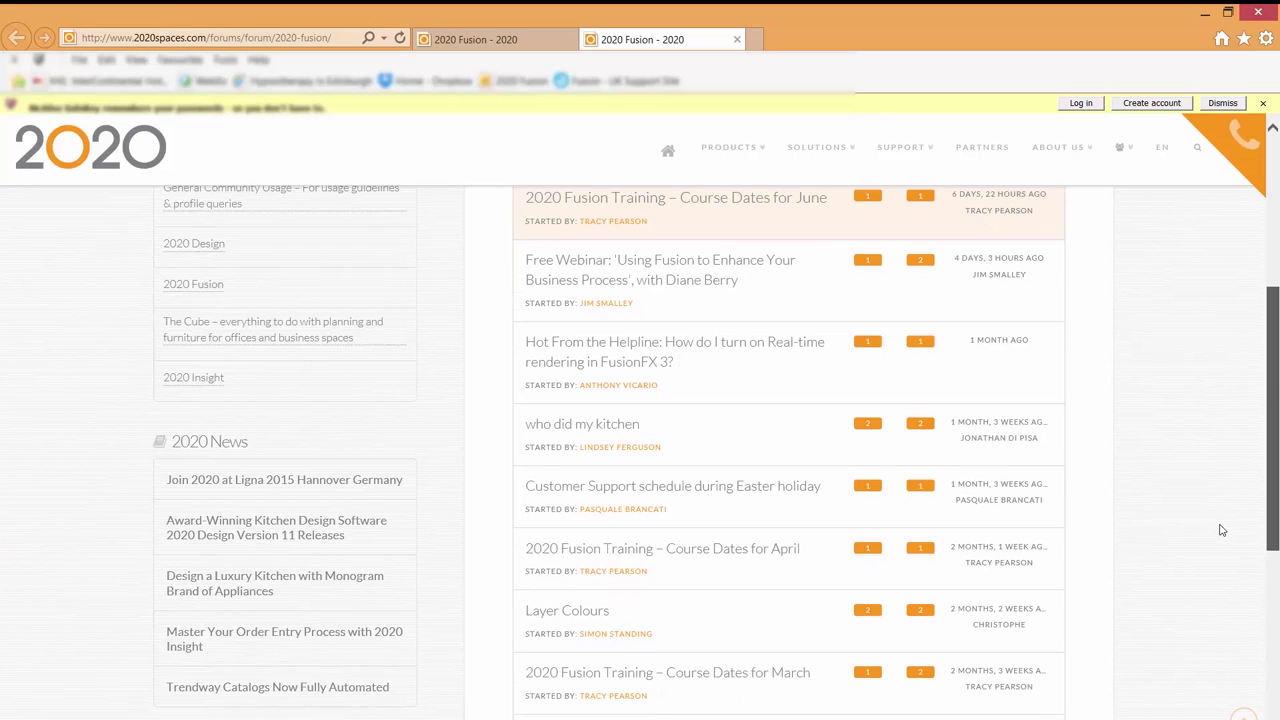
{"action": "scroll", "coordinate": [1220, 500], "scroll_direction": "up", "scroll_amount": 5}
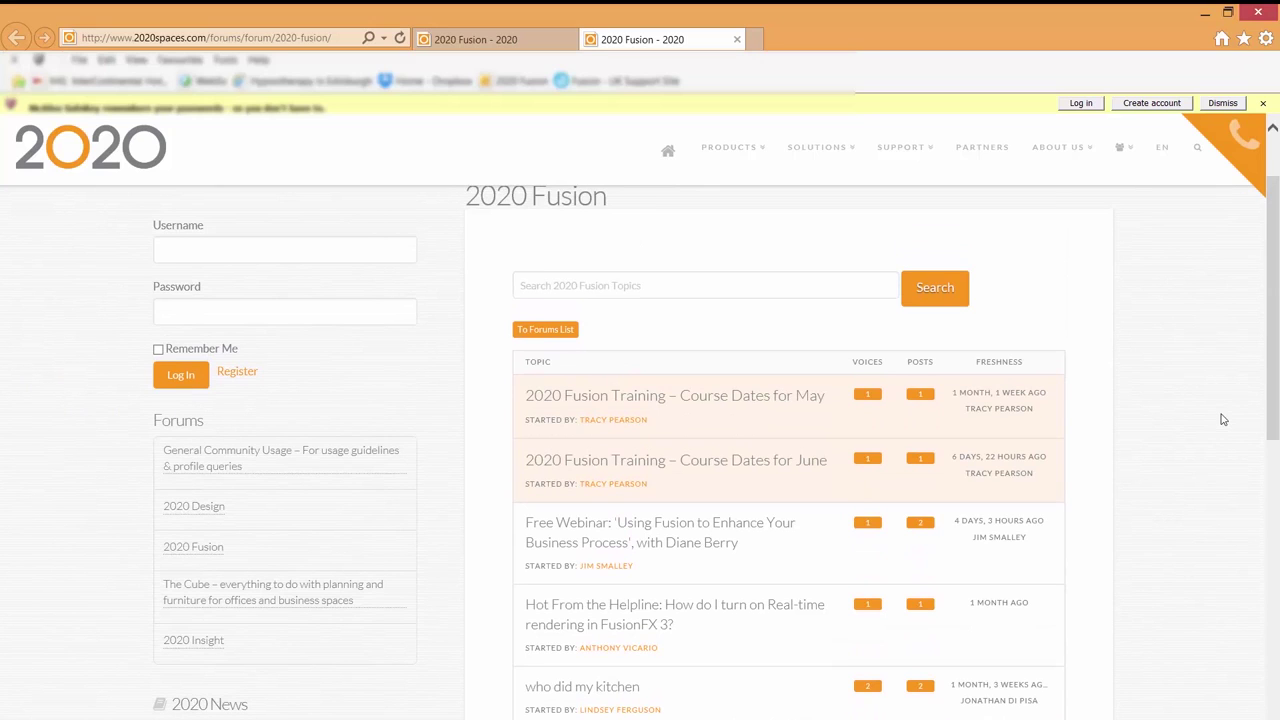
- Read the 2020 Fusion Training – Course Dates for May topic, then minimize the browser
{"action": "left_click", "coordinate": [637, 398]}
{"action": "scroll", "coordinate": [637, 398], "scroll_direction": "down", "scroll_amount": 1}
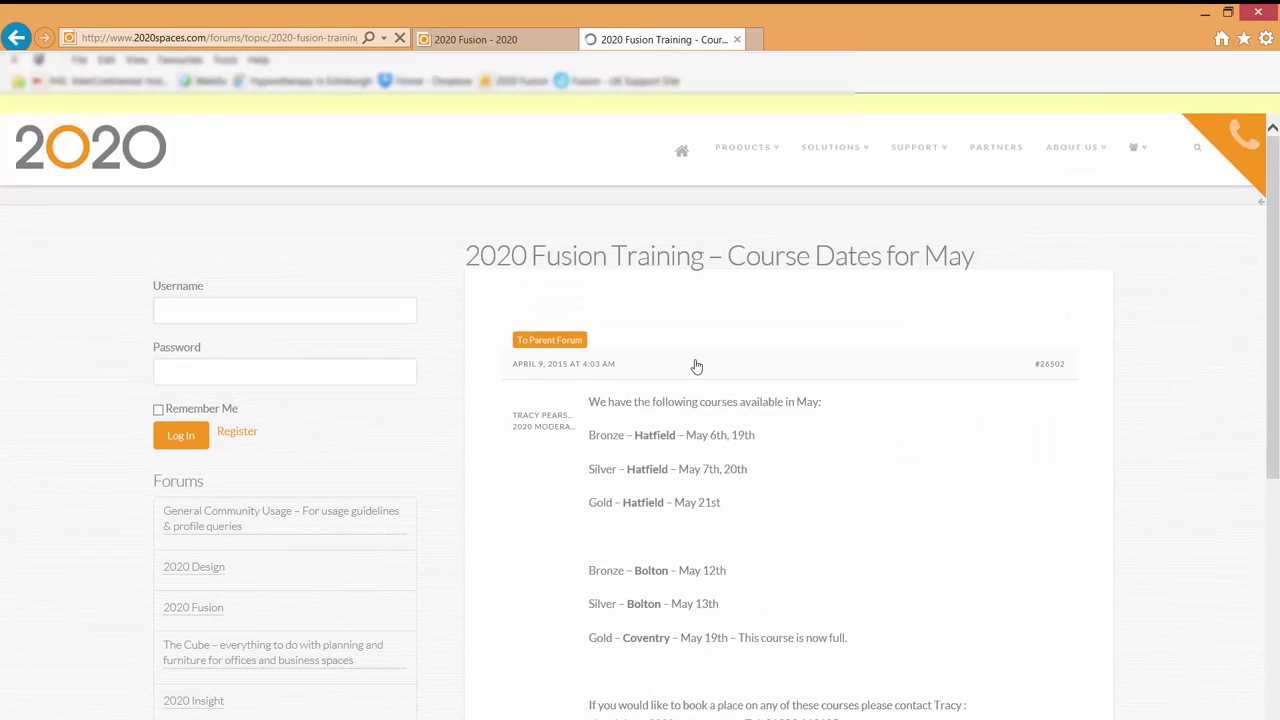
{"action": "scroll", "coordinate": [1270, 388], "scroll_direction": "up", "scroll_amount": 1}
{"action": "scroll", "coordinate": [1270, 388], "scroll_direction": "down", "scroll_amount": 4}
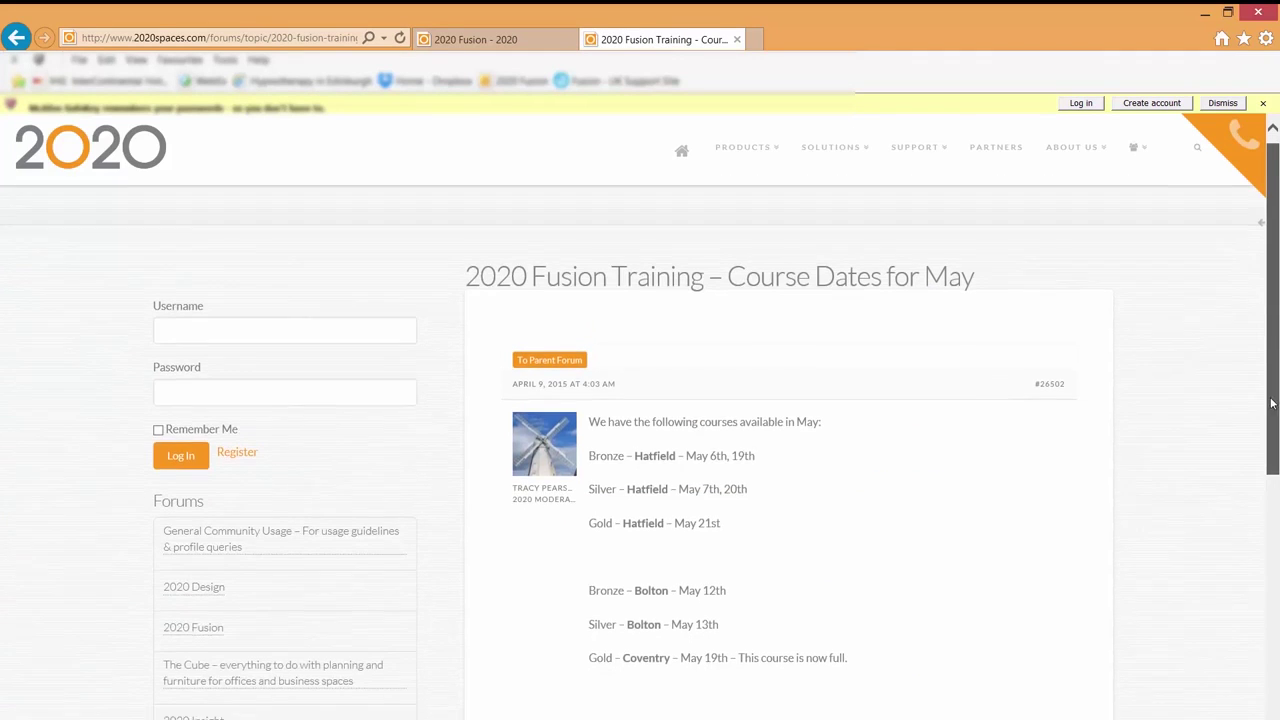
{"action": "scroll", "coordinate": [1264, 420], "scroll_direction": "up", "scroll_amount": 3}
{"action": "scroll", "coordinate": [1264, 420], "scroll_direction": "up", "scroll_amount": 1}
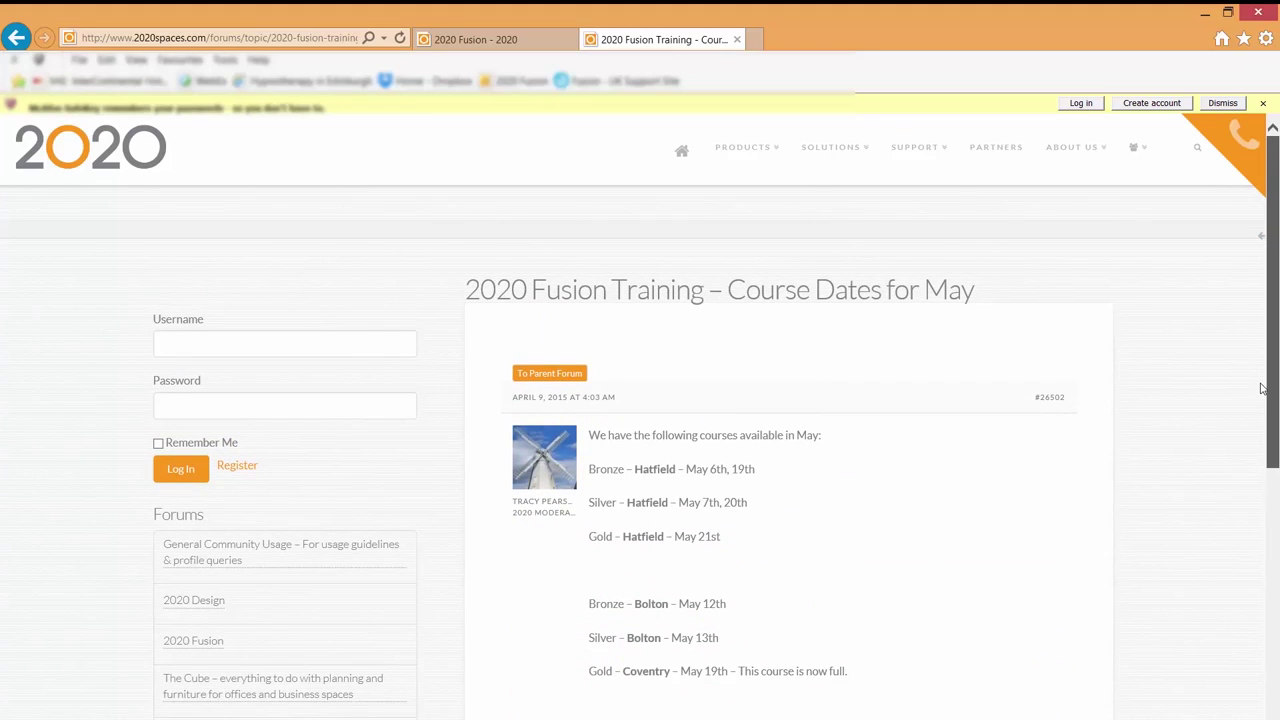
{"action": "left_click", "coordinate": [1205, 18]}
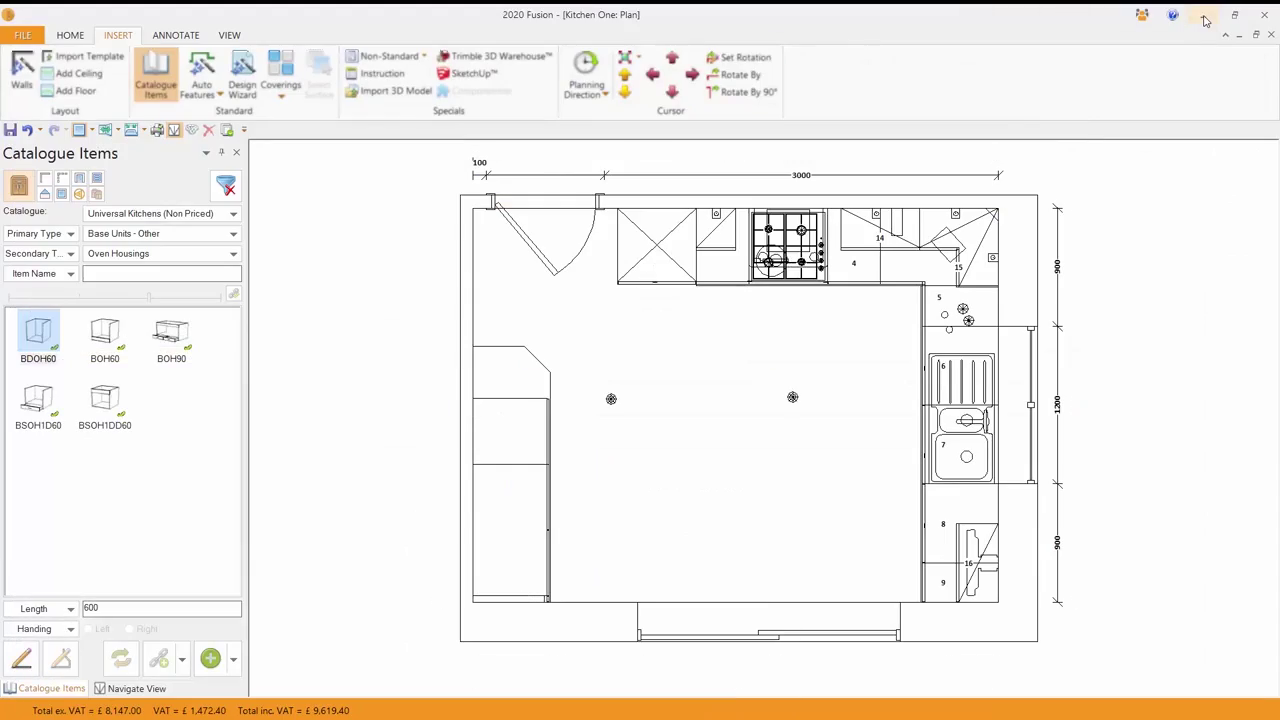
- Search Help for 'auto featur' and open the 'Add items using Auto Features' topic
{"action": "left_click", "coordinate": [1142, 18]}
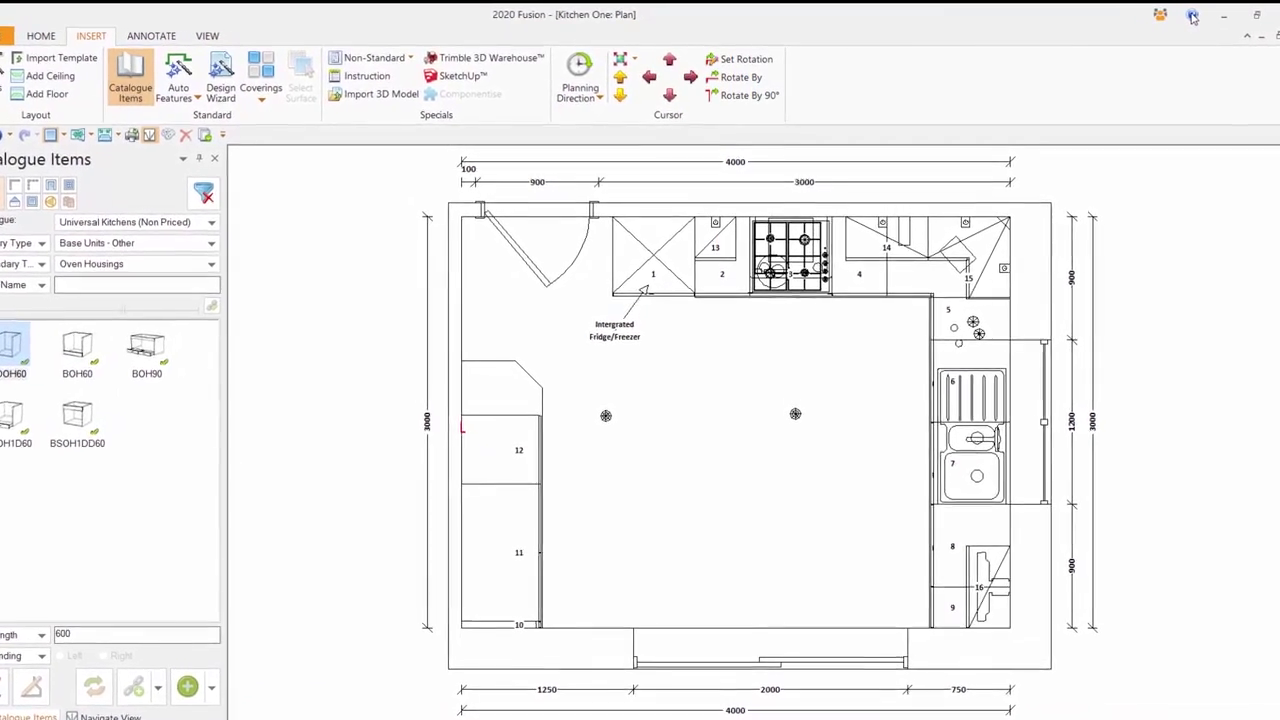
{"action": "left_click", "coordinate": [1192, 17]}
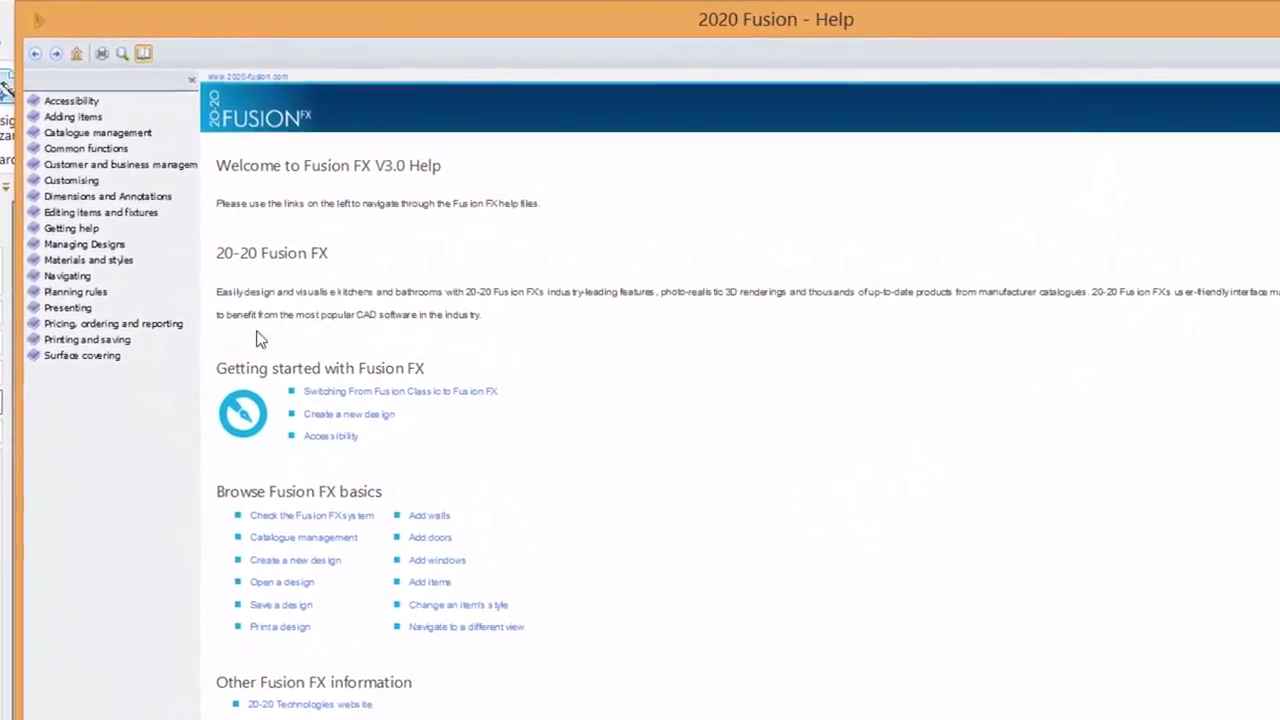
{"action": "left_click", "coordinate": [117, 57]}
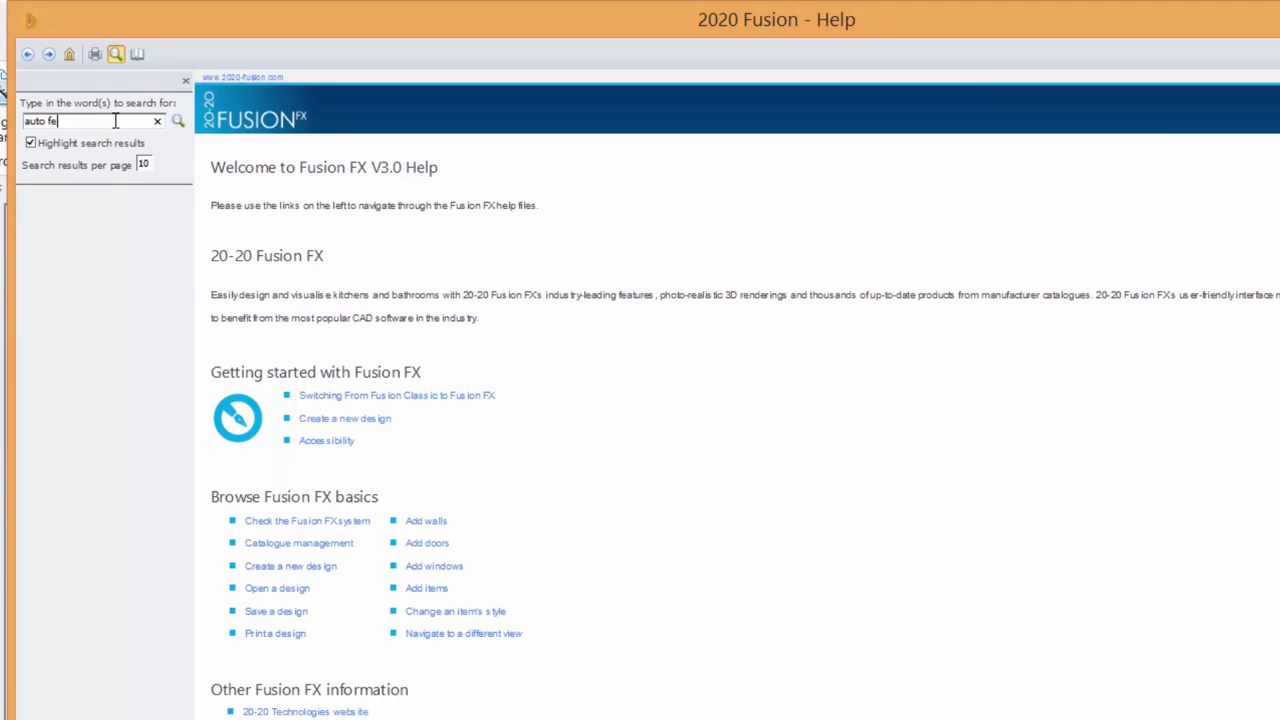
{"action": "type", "text": "auto features"}
{"action": "key", "text": "Return"}
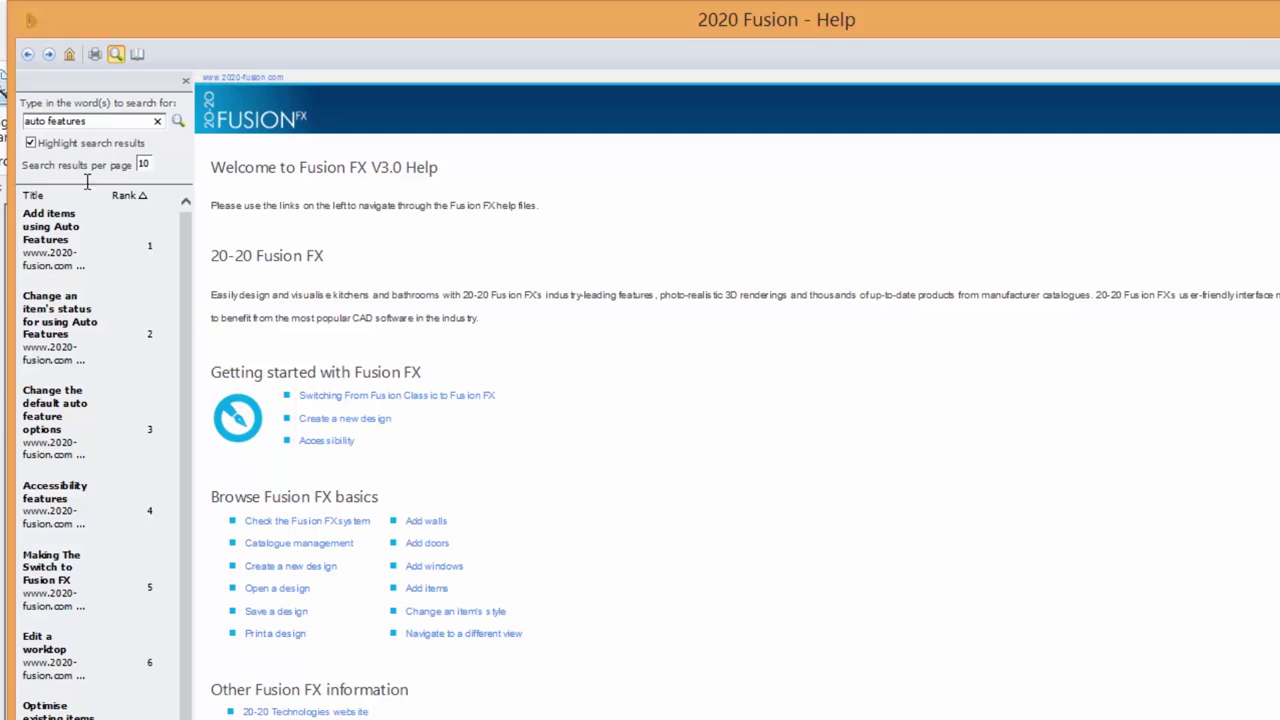
{"action": "left_click", "coordinate": [58, 248]}
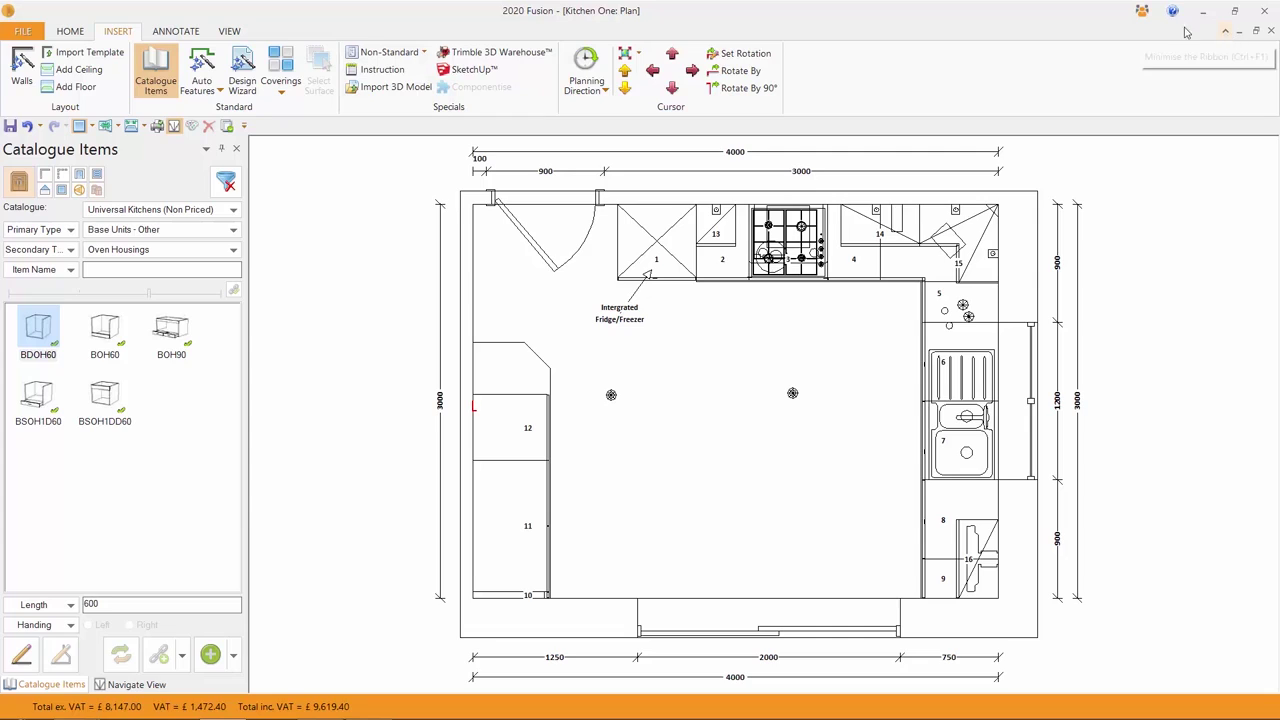
- Save the Kitchen One design from the FILE menu
{"action": "left_click", "coordinate": [1172, 16]}
{"action": "left_click", "coordinate": [25, 31]}
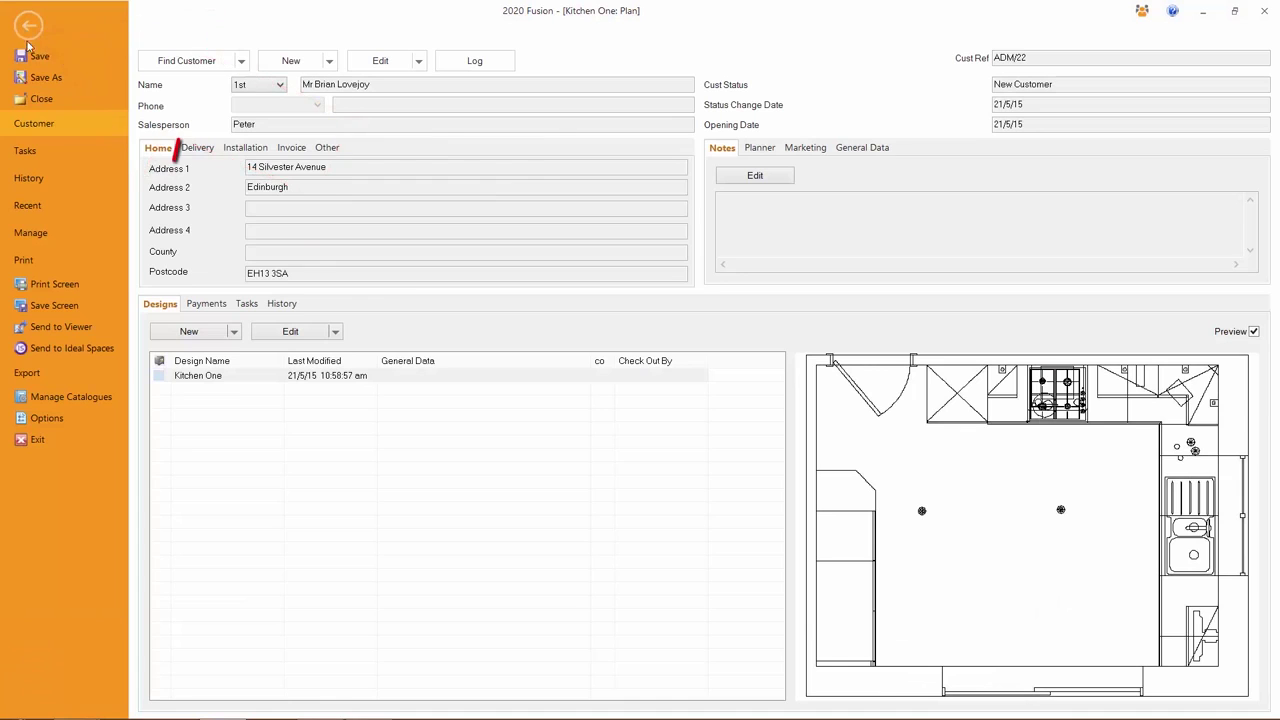
{"action": "left_click", "coordinate": [40, 57]}
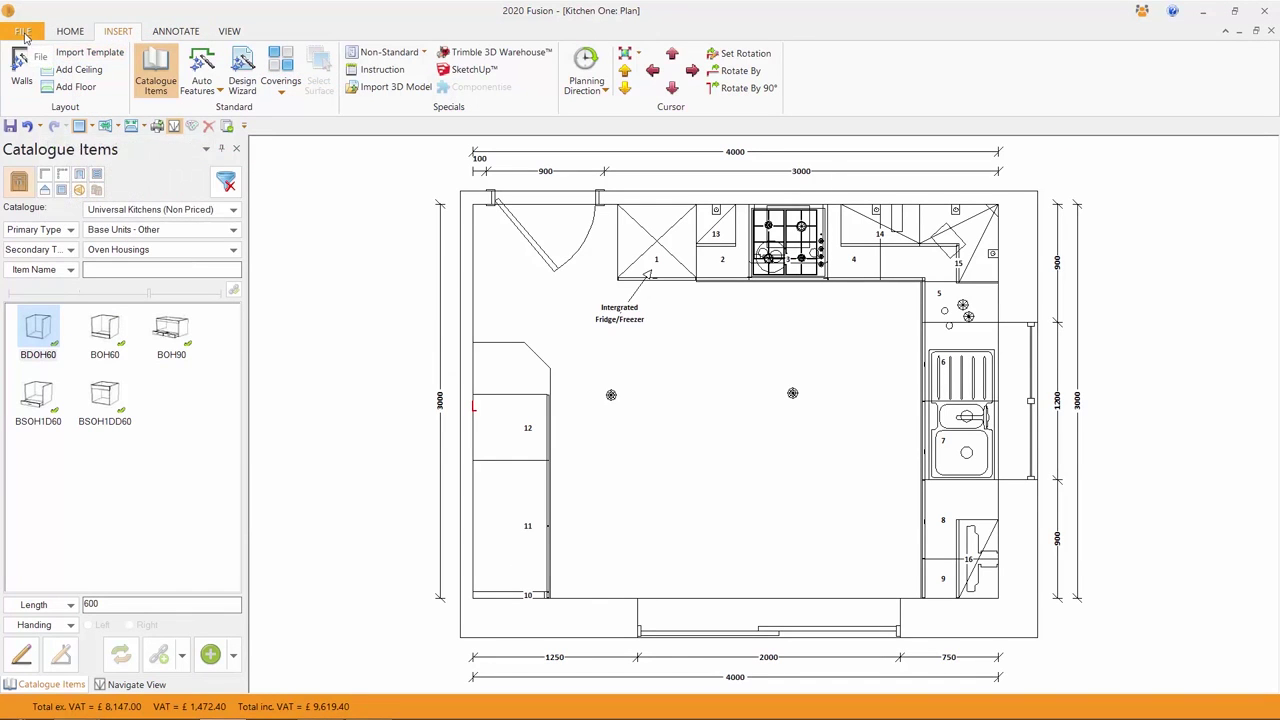
- Close Kitchen One and exit 2020 Fusion to the desktop
{"action": "left_click", "coordinate": [26, 33]}
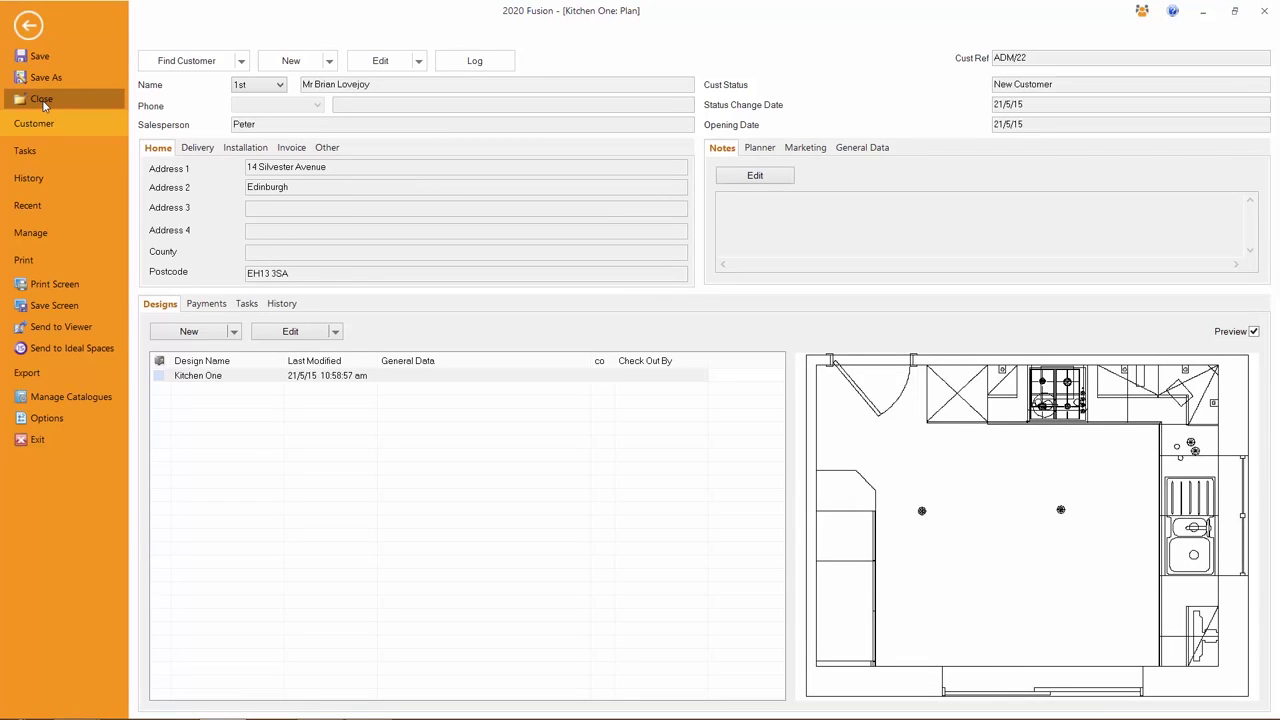
{"action": "left_click", "coordinate": [42, 100]}
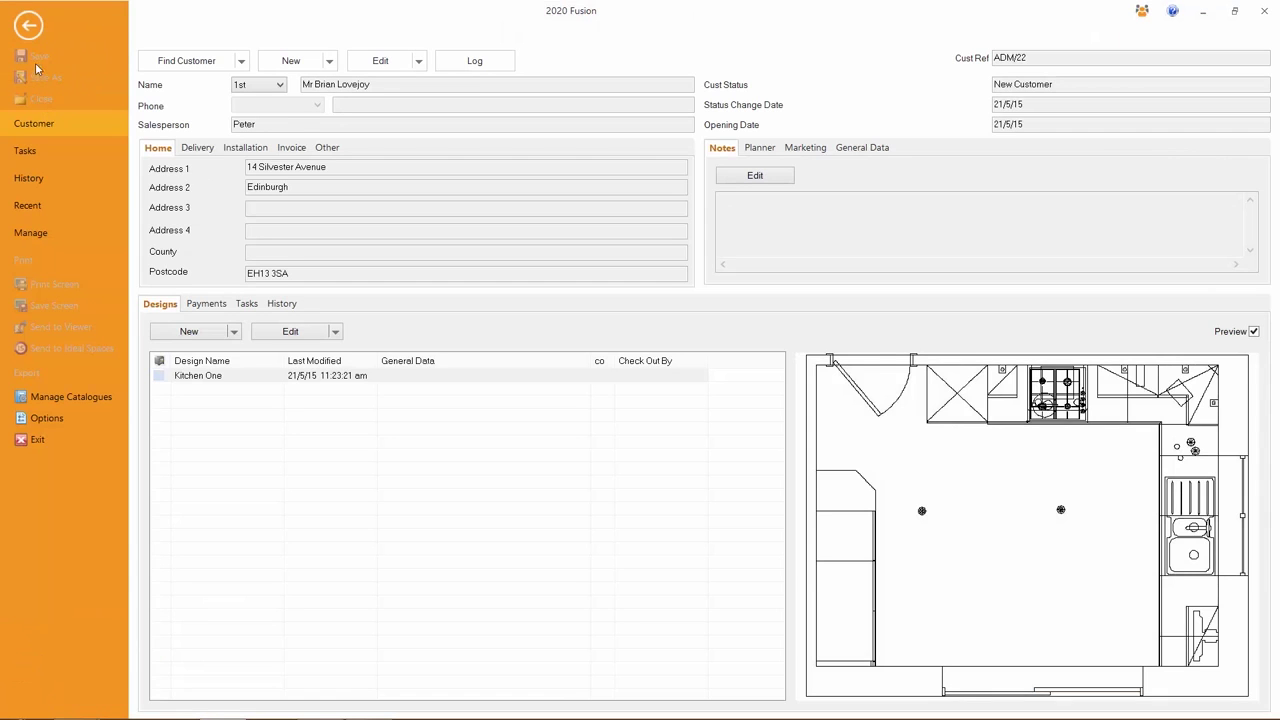
{"action": "left_click", "coordinate": [39, 443]}
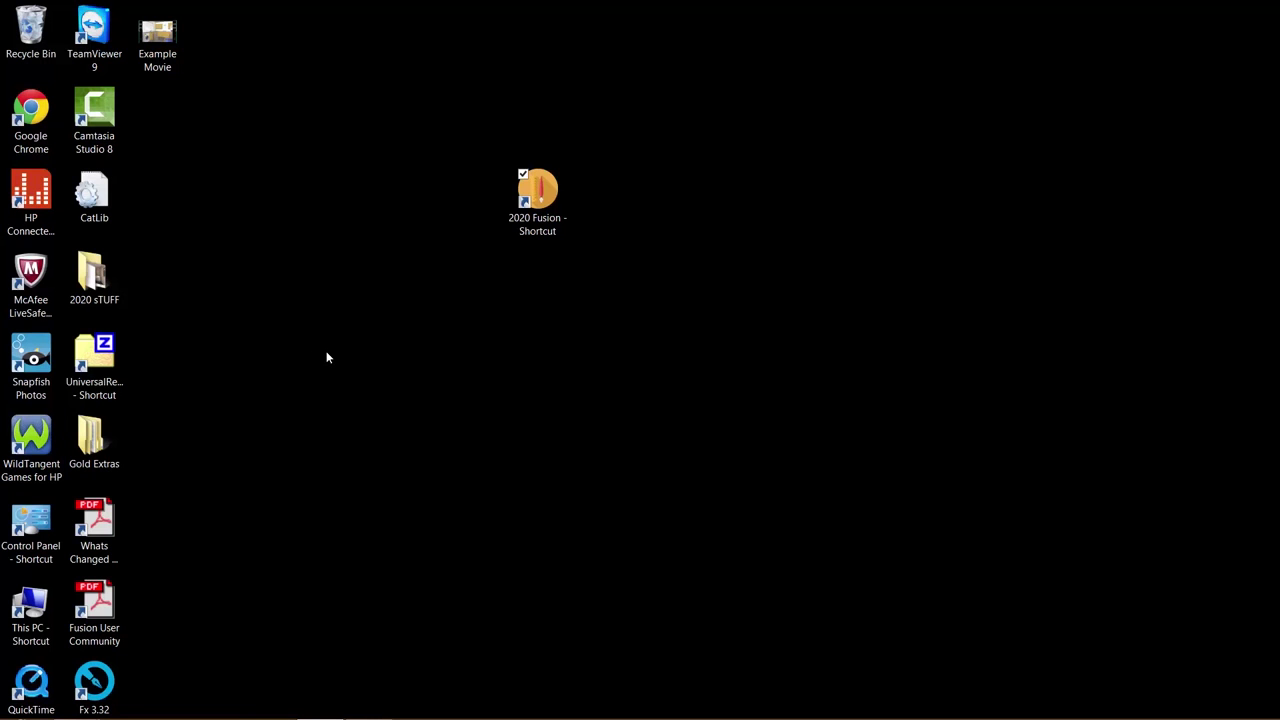